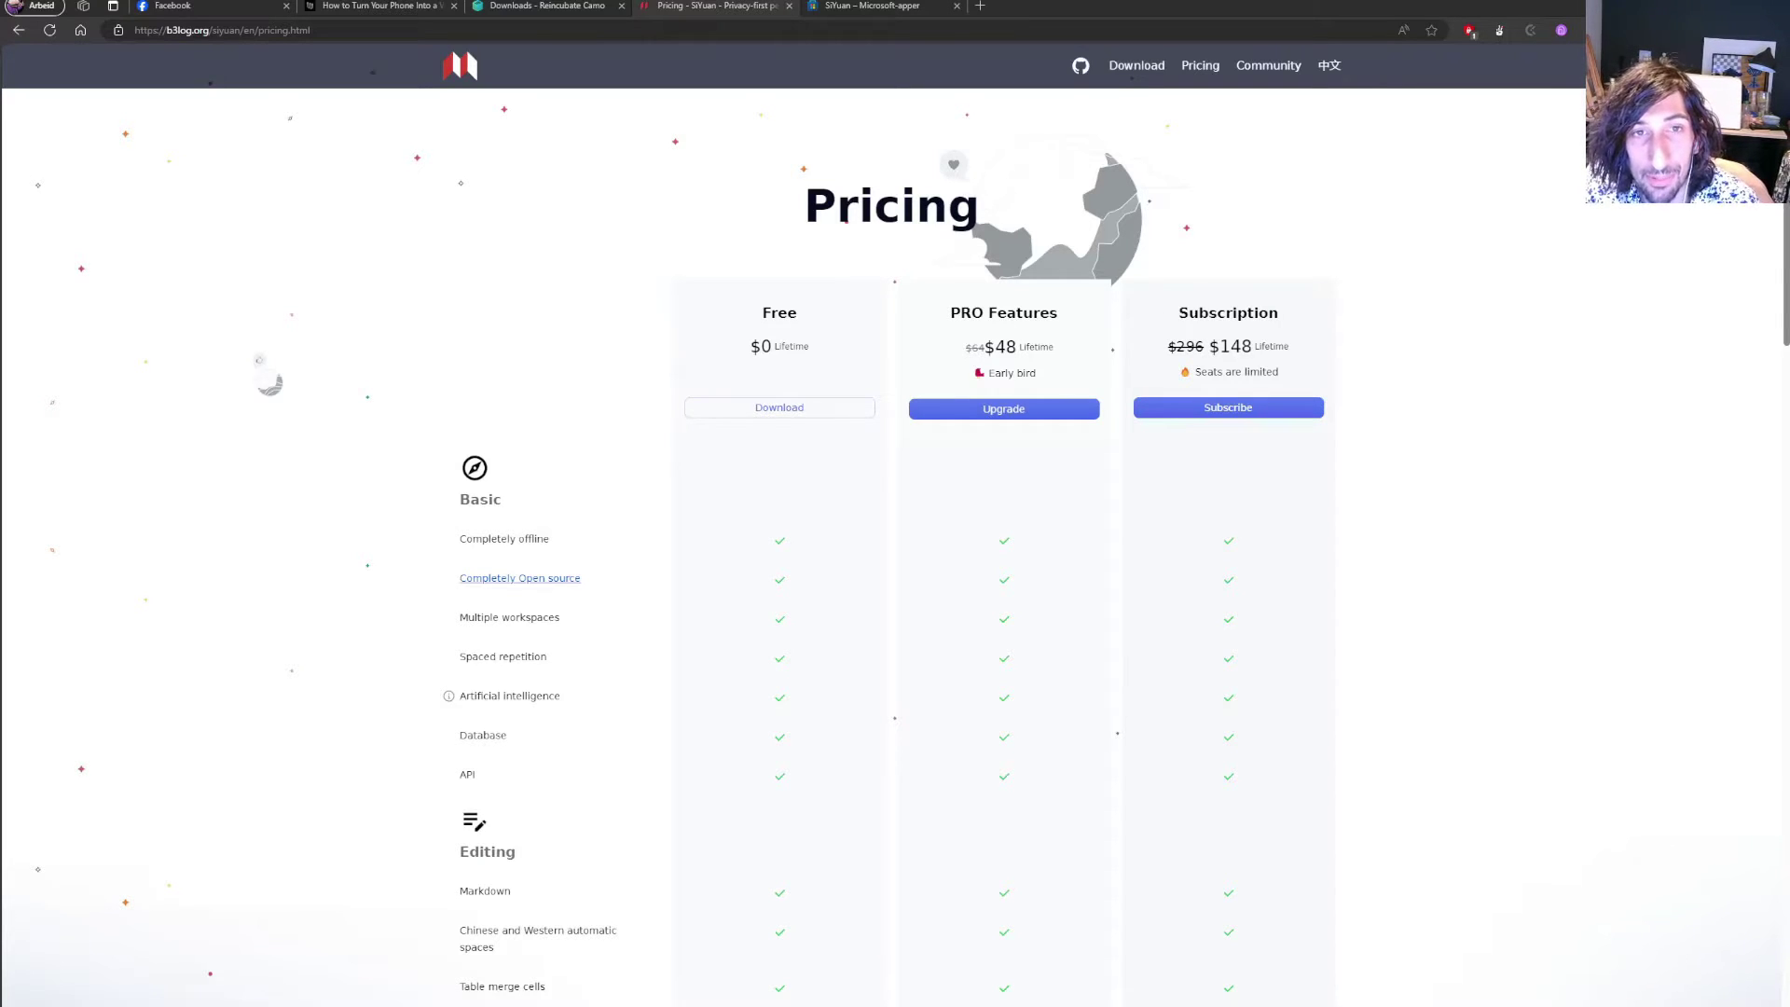
pyautogui.moveTo(976, 349); pyautogui.dragTo(1057, 364)
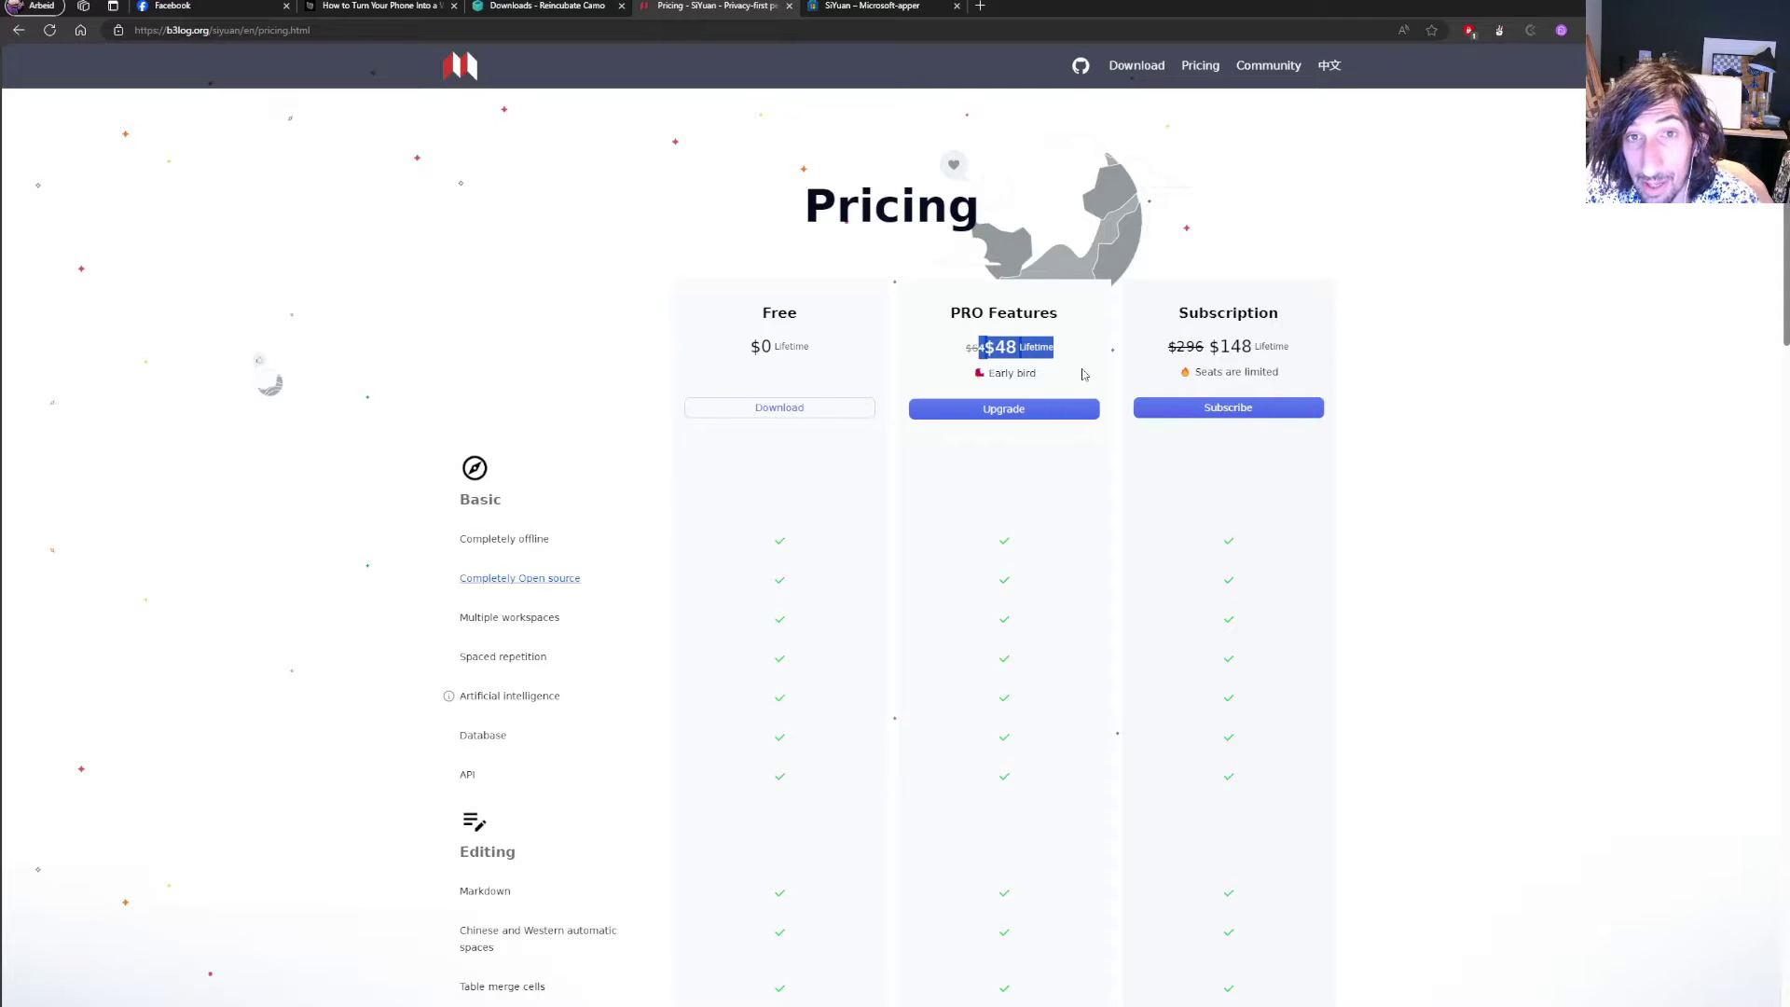
pyautogui.click(1084, 374)
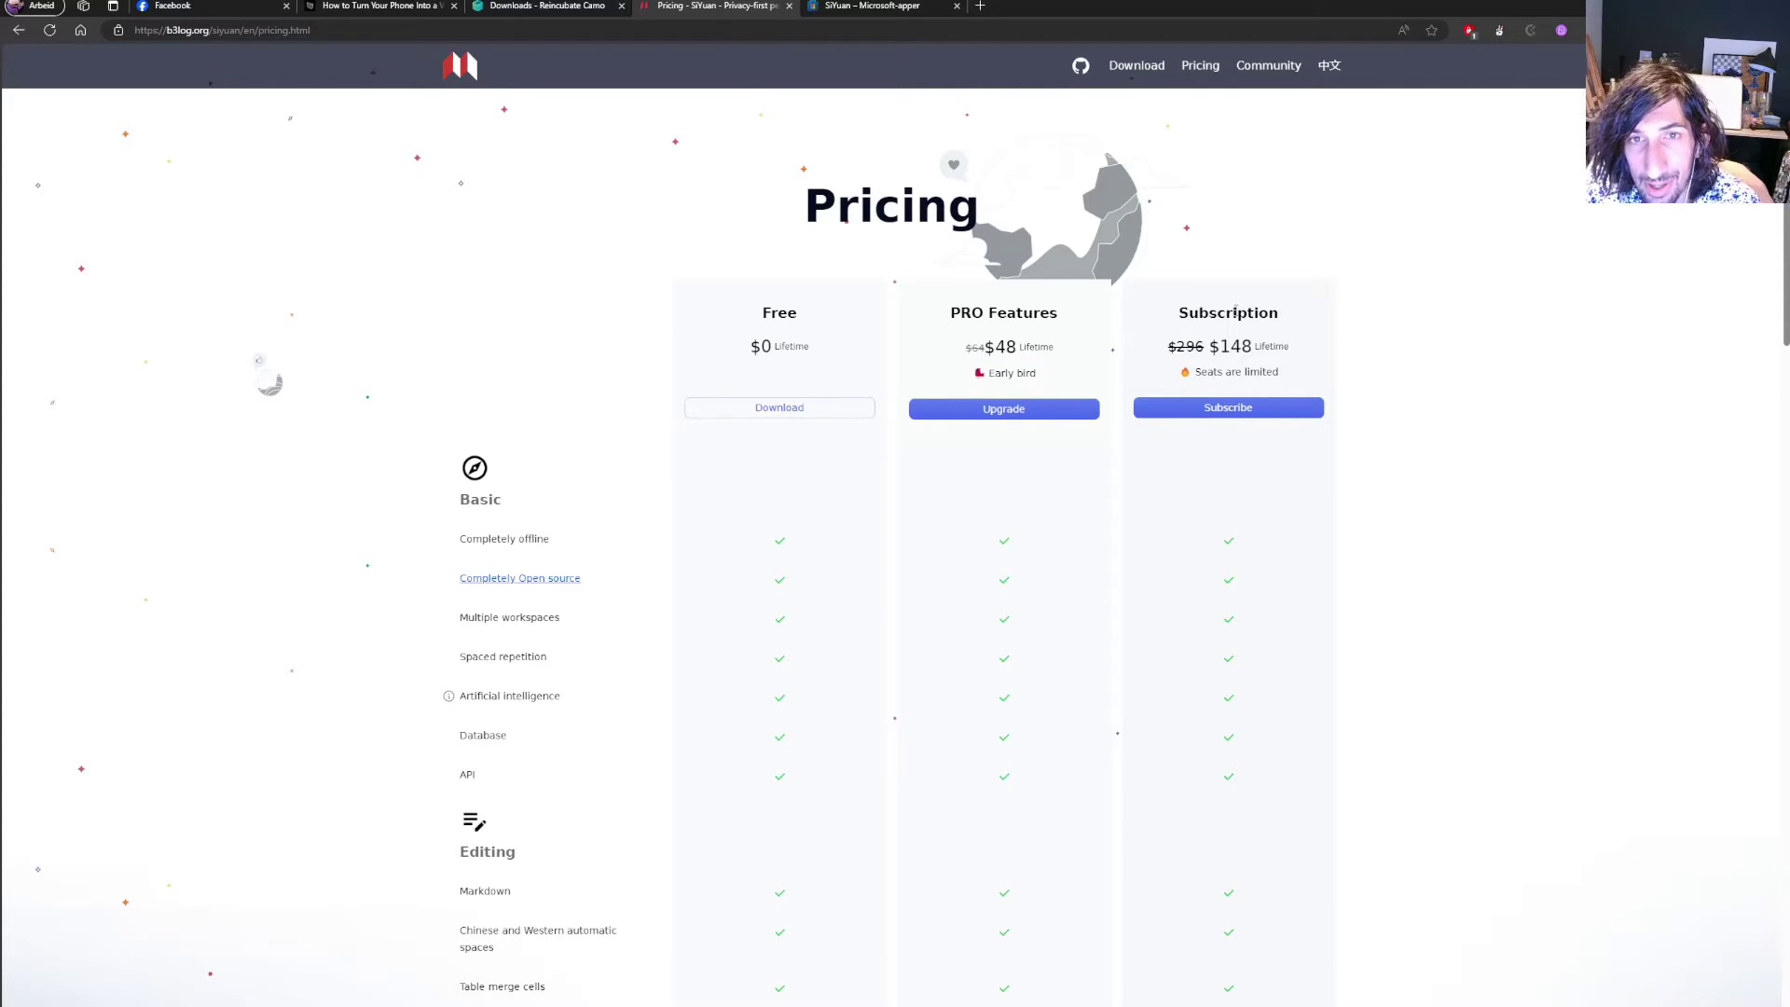
pyautogui.moveTo(1172, 349); pyautogui.dragTo(1306, 367)
pyautogui.click(1312, 368)
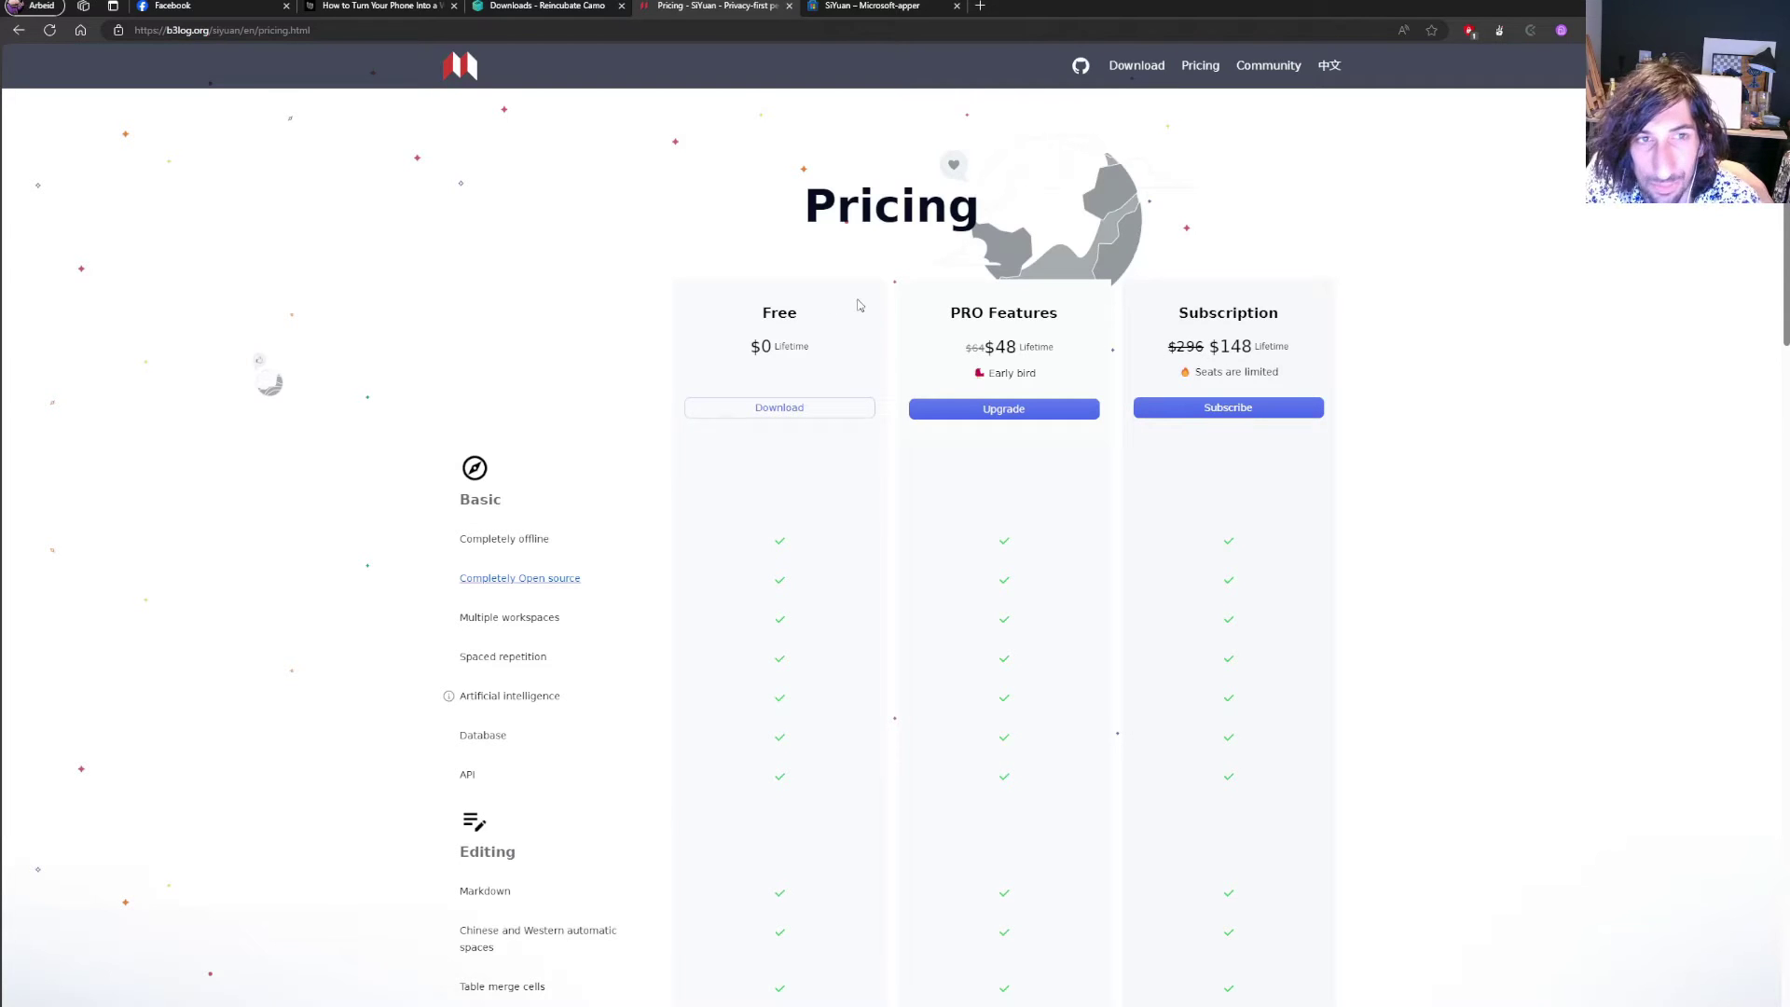
pyautogui.scroll(-2, 801, 317)
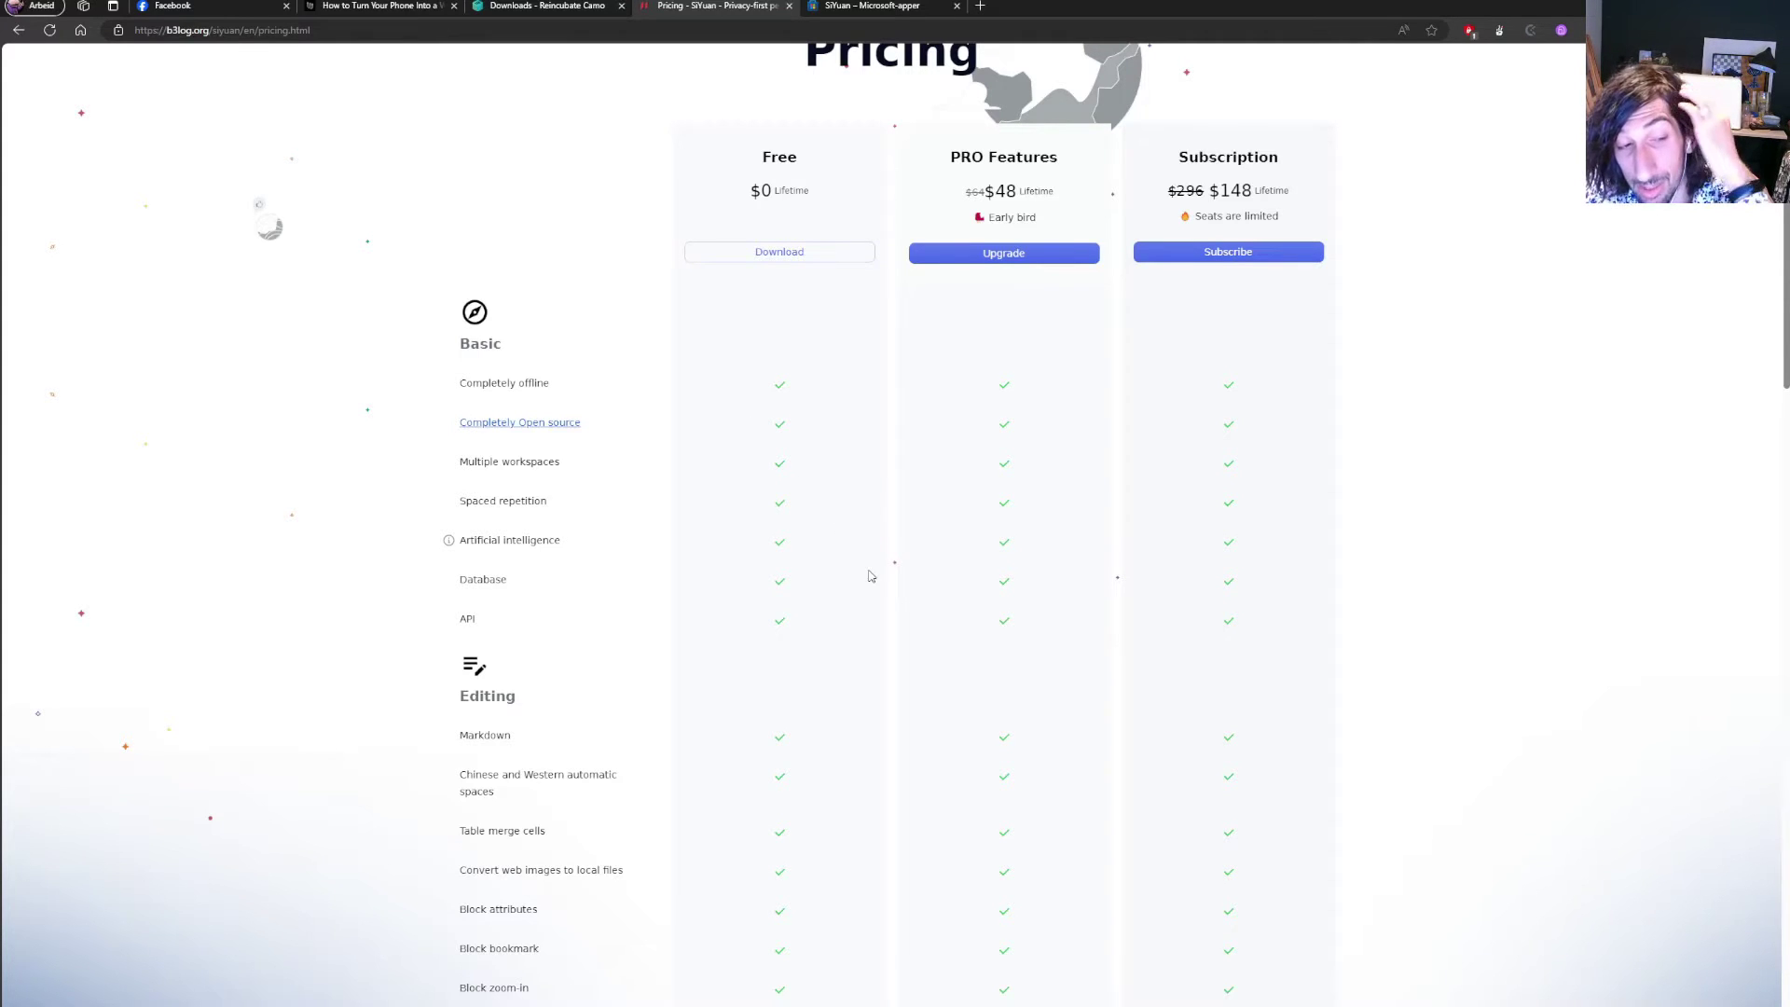
# - Highlight the Database and API rows in the pricing comparison table
pyautogui.scroll(-3, 870, 575)
pyautogui.scroll(3, 839, 560)
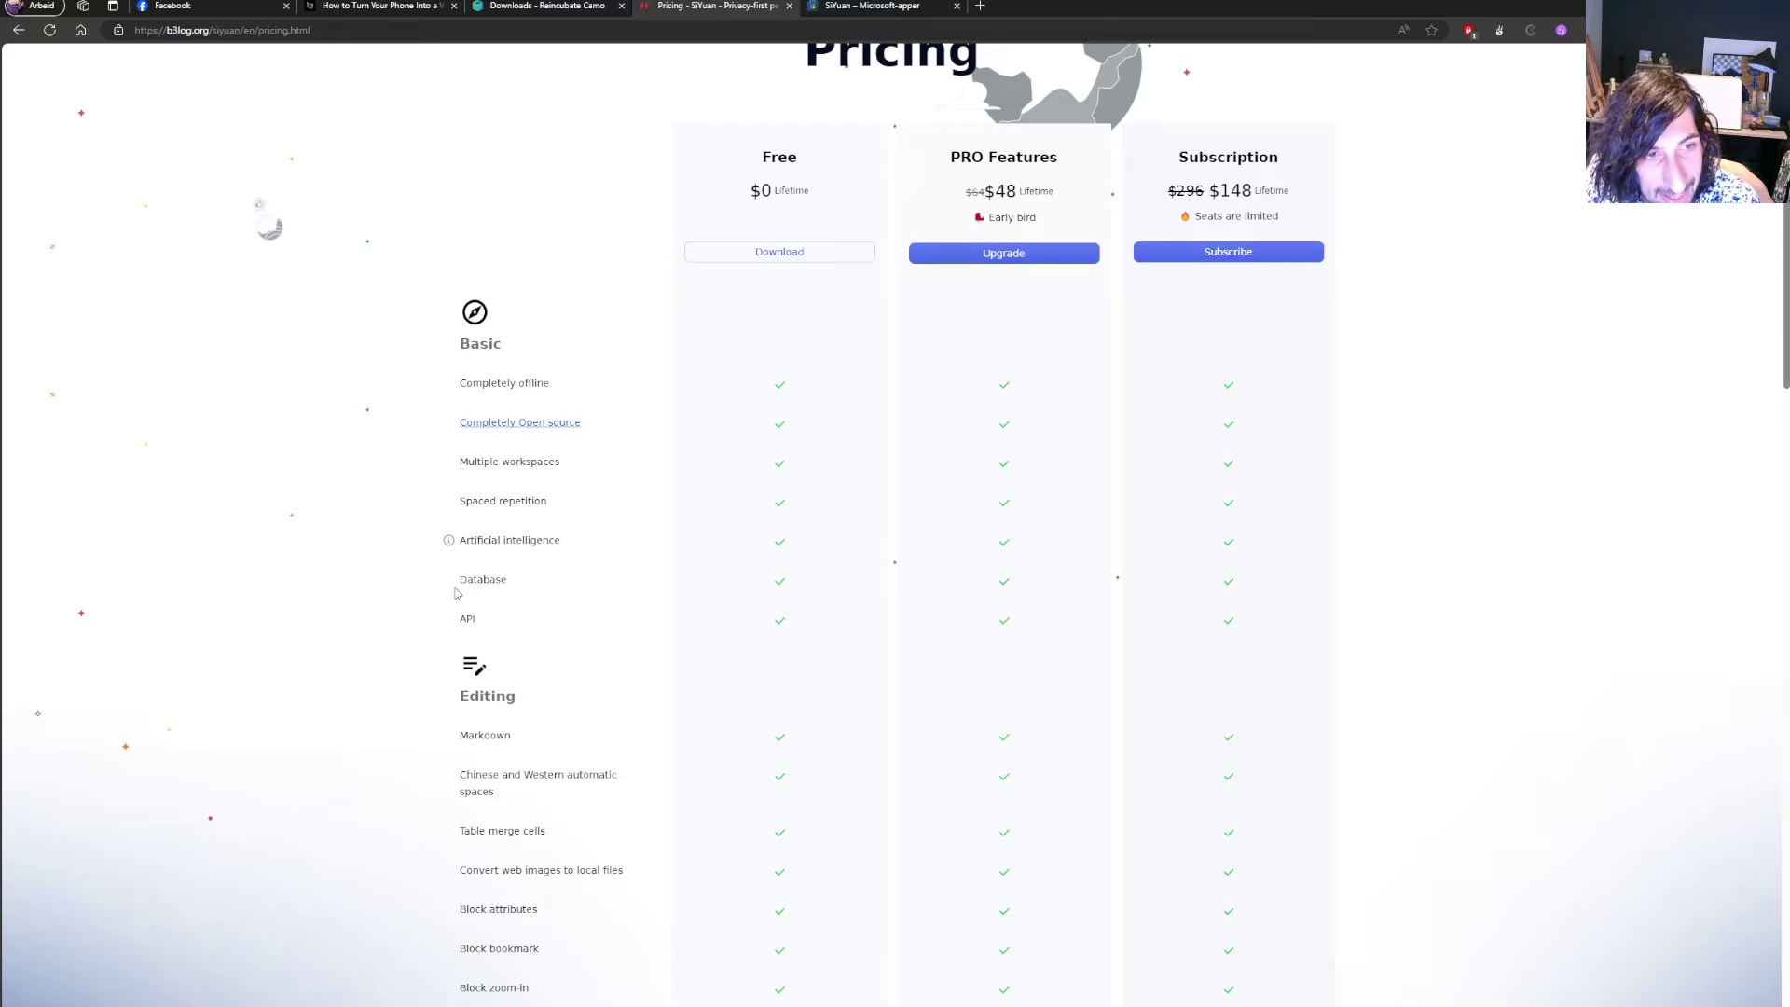
pyautogui.moveTo(455, 592); pyautogui.dragTo(512, 584)
pyautogui.moveTo(452, 638); pyautogui.dragTo(488, 623)
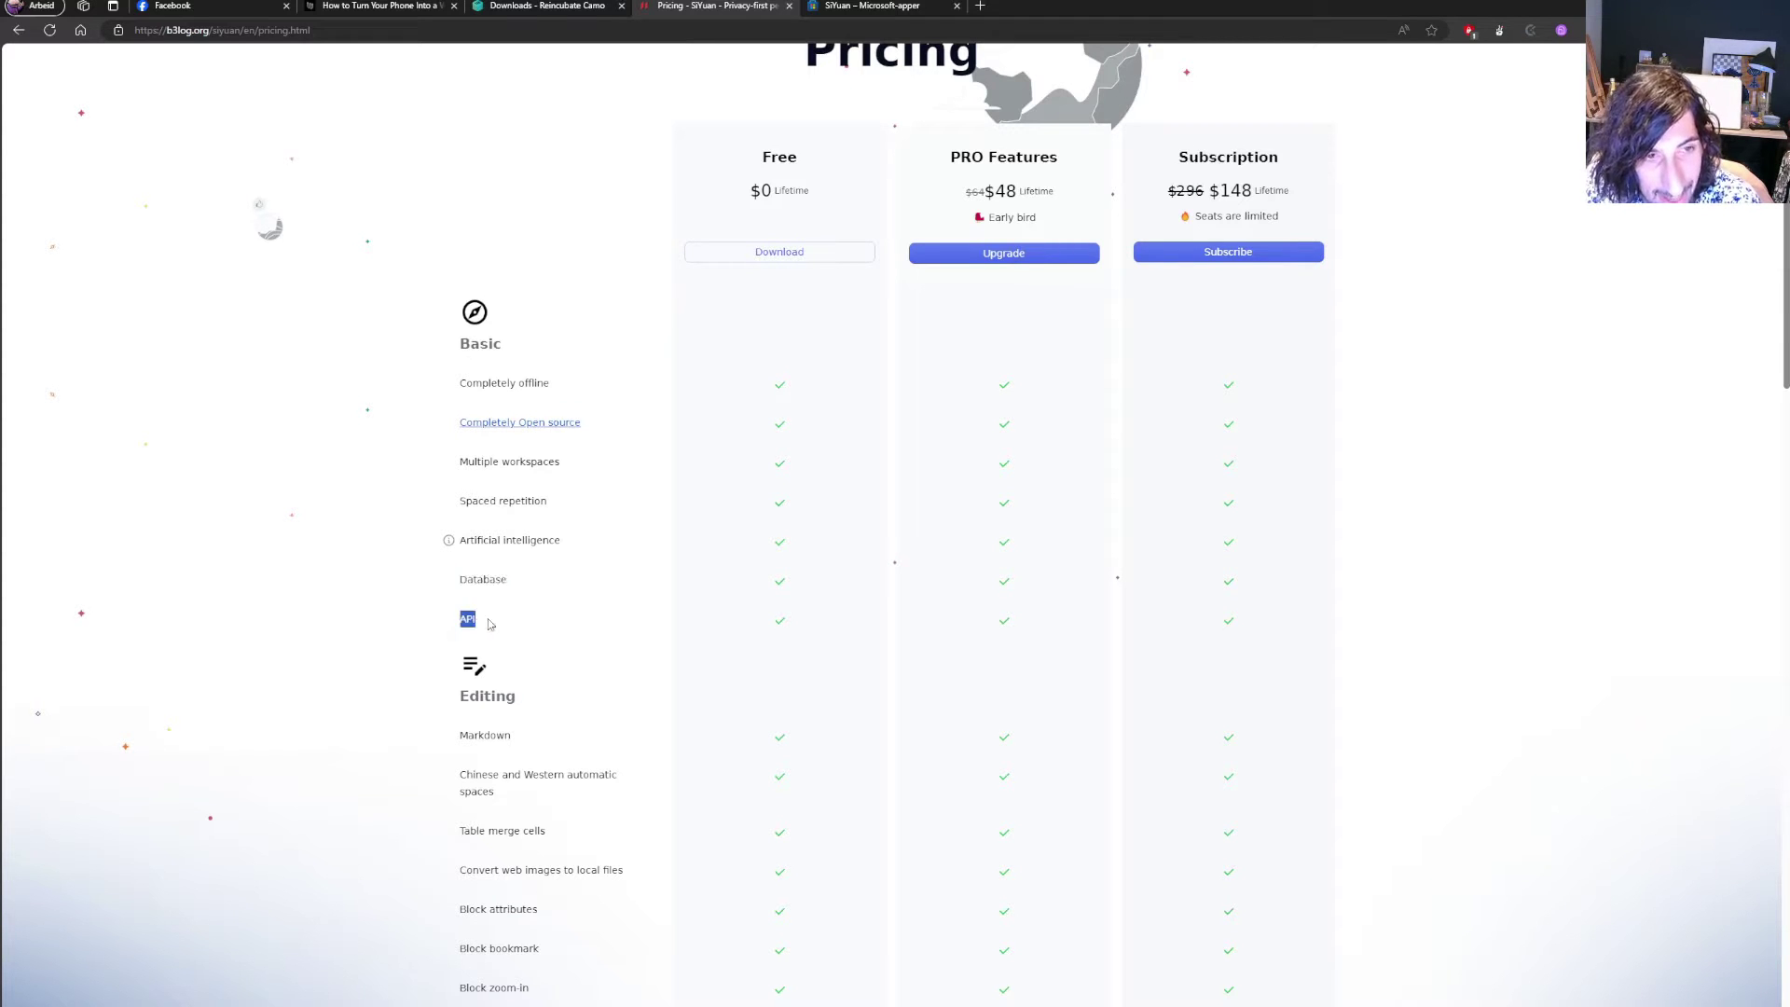
# - Scroll past Editing, Linking, Import and Export and Security down to Member's privileges
pyautogui.scroll(-5, 457, 508)
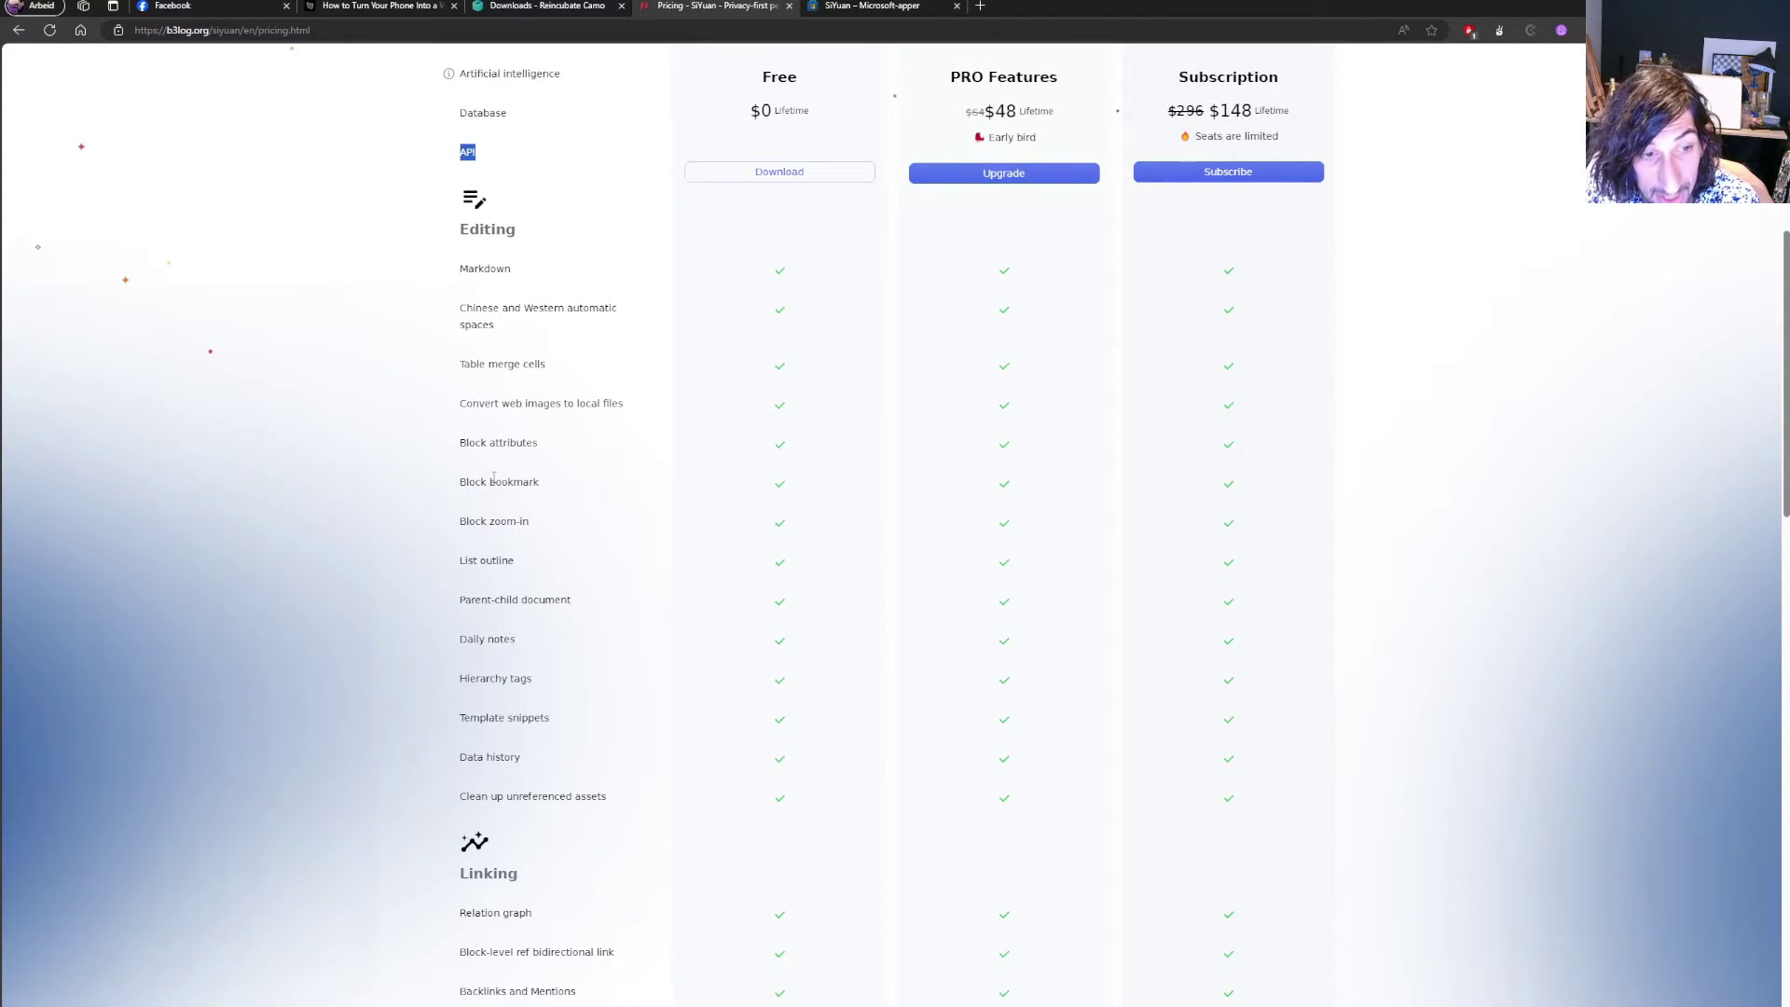
pyautogui.scroll(-2, 478, 748)
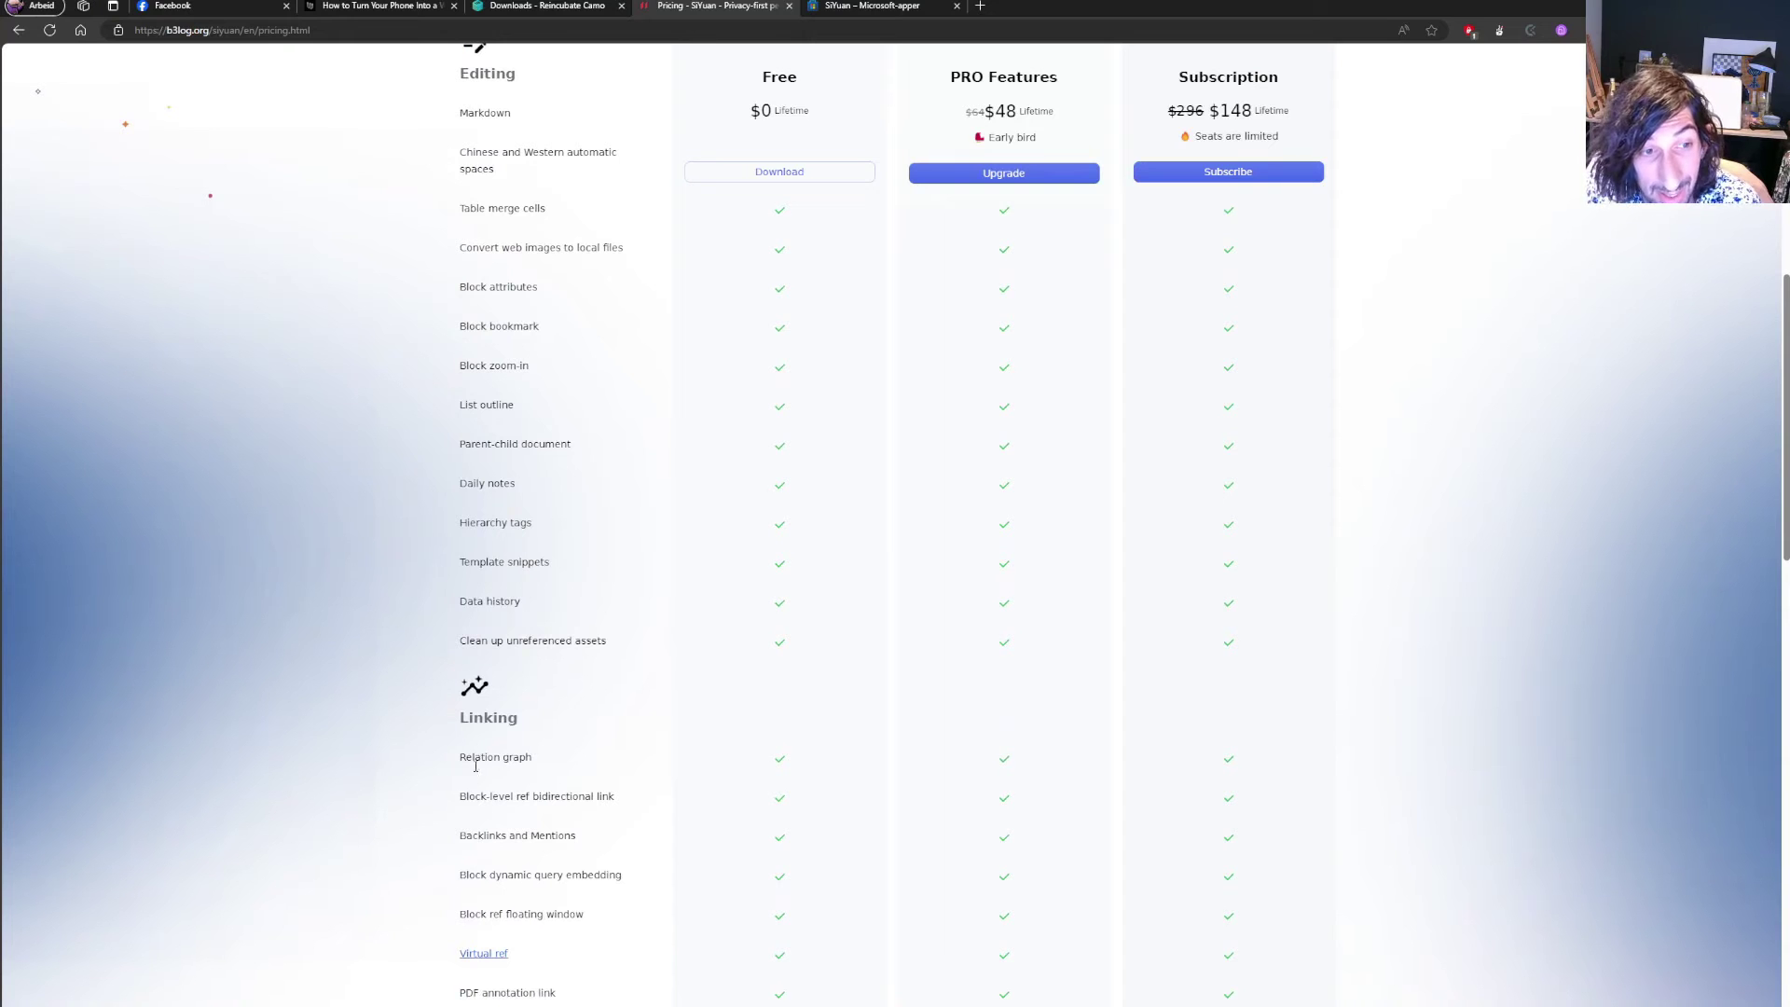
pyautogui.scroll(-2, 516, 760)
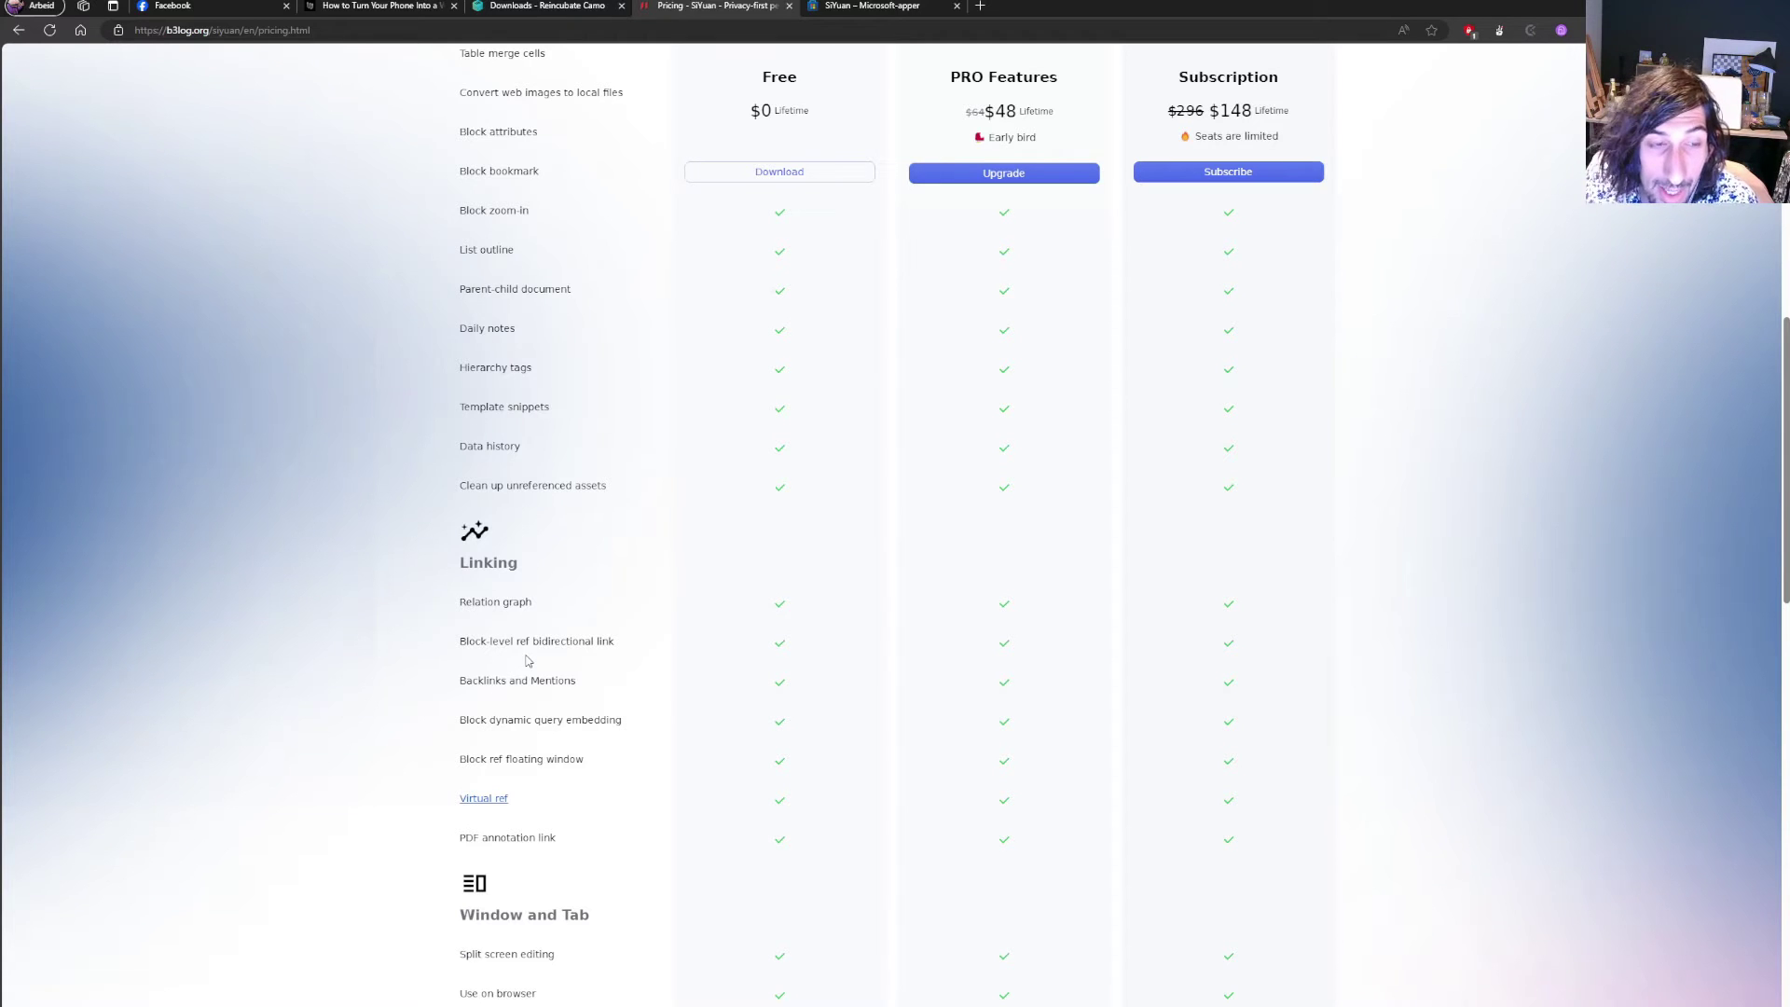
pyautogui.scroll(-4, 527, 662)
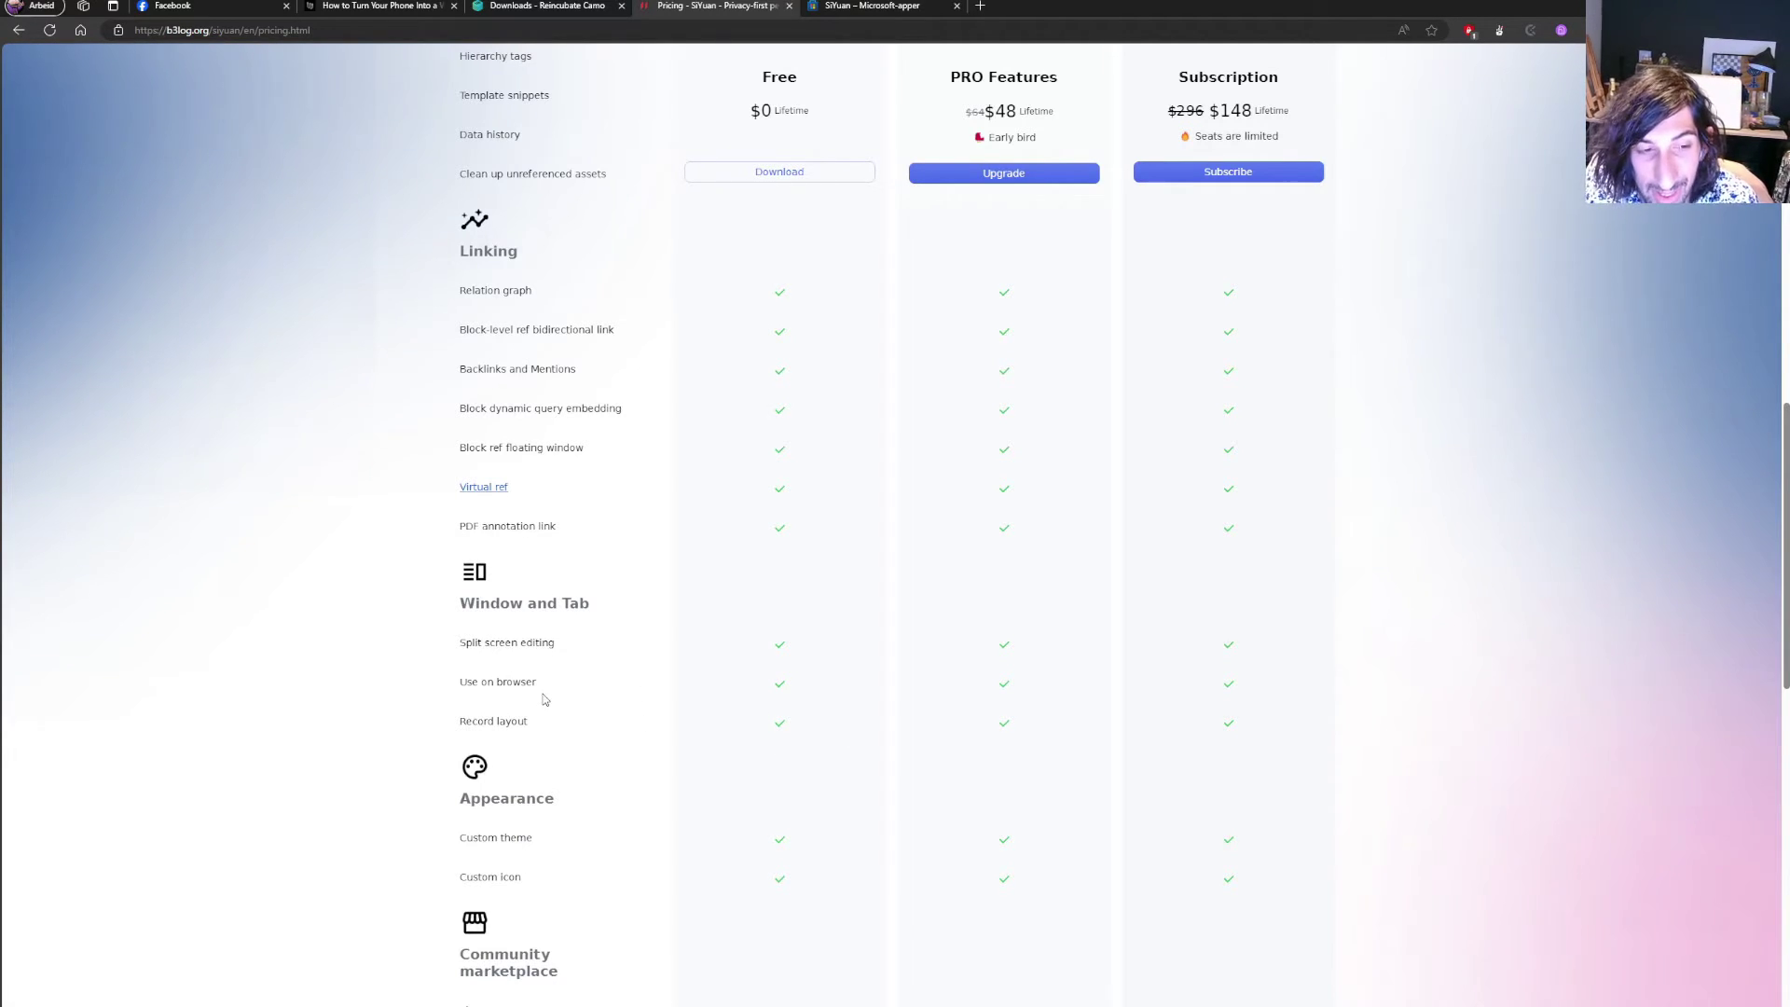
pyautogui.scroll(-6, 542, 701)
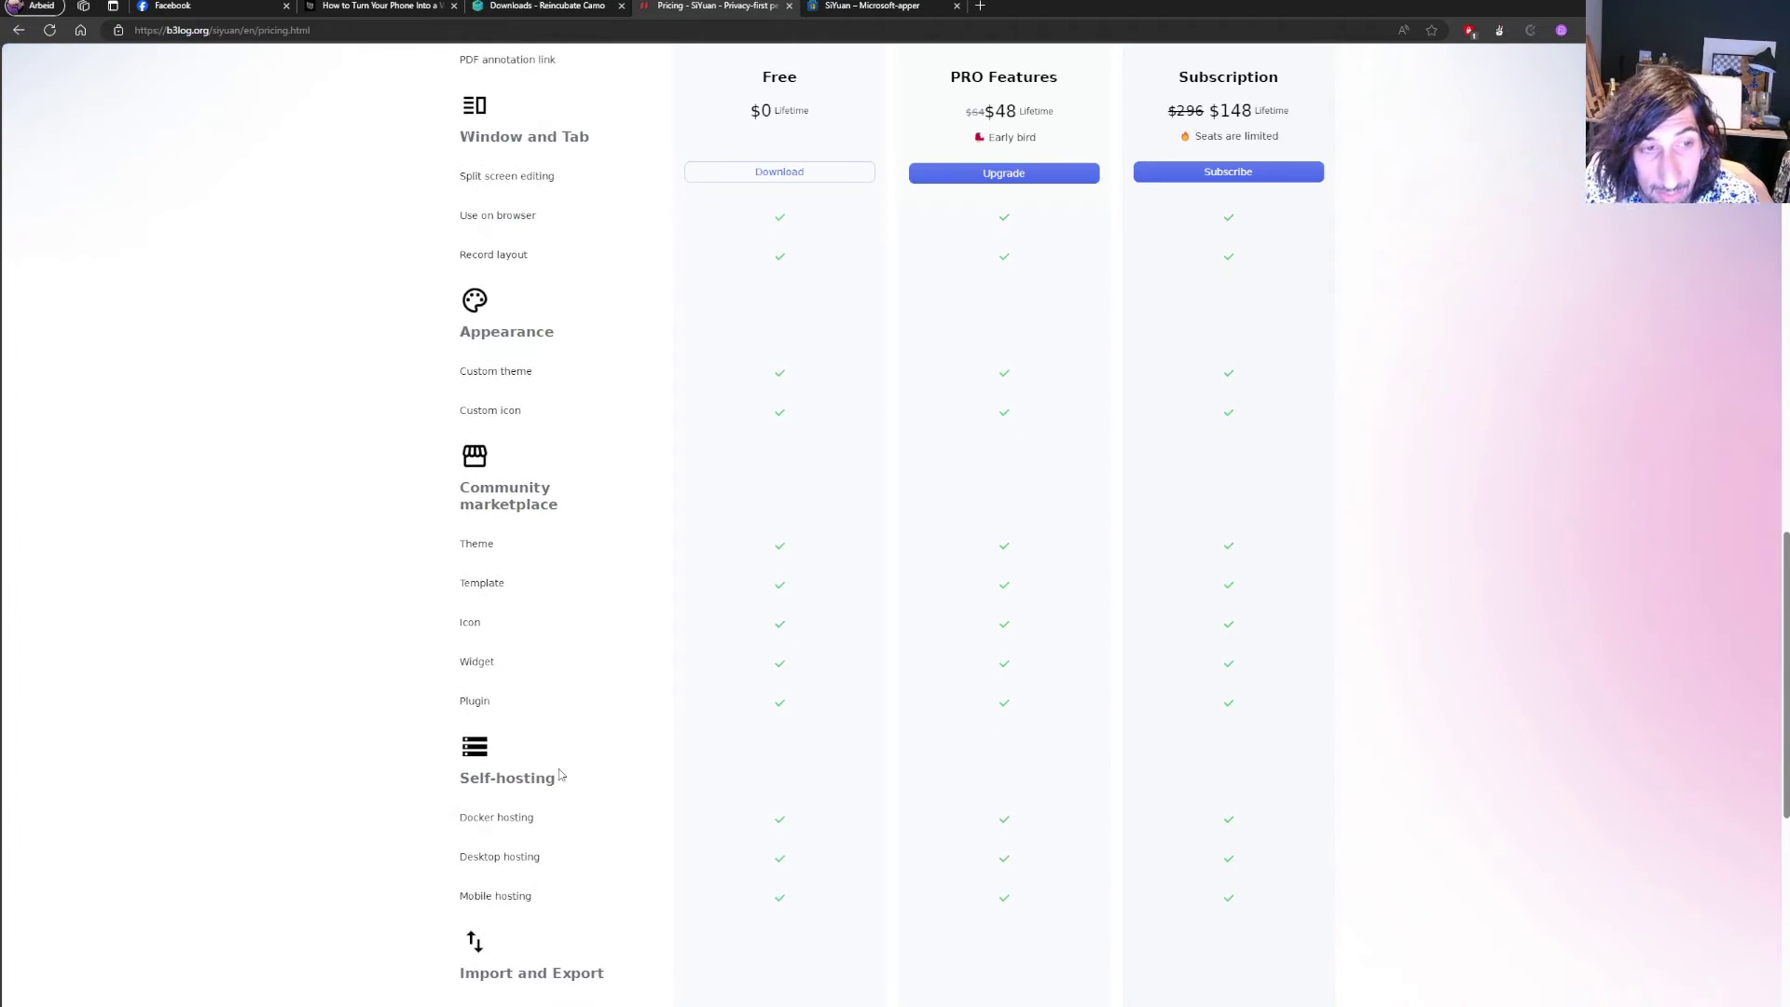
pyautogui.scroll(-2, 531, 722)
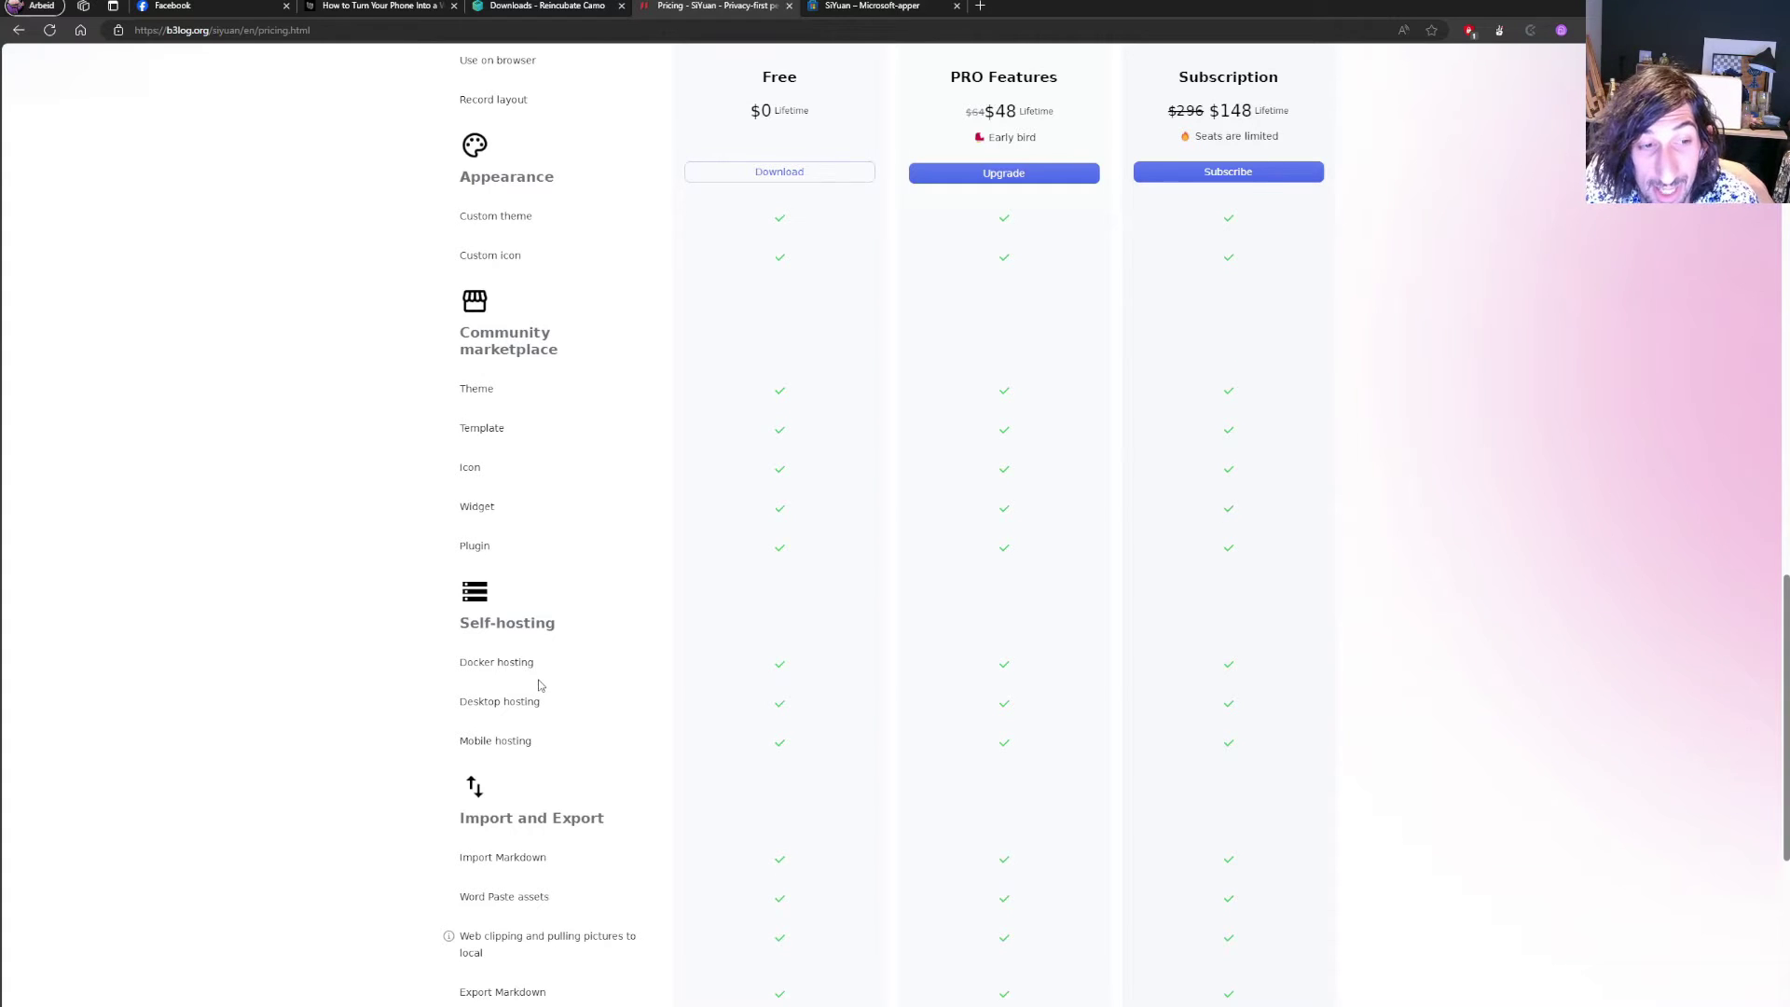
pyautogui.scroll(-2, 538, 686)
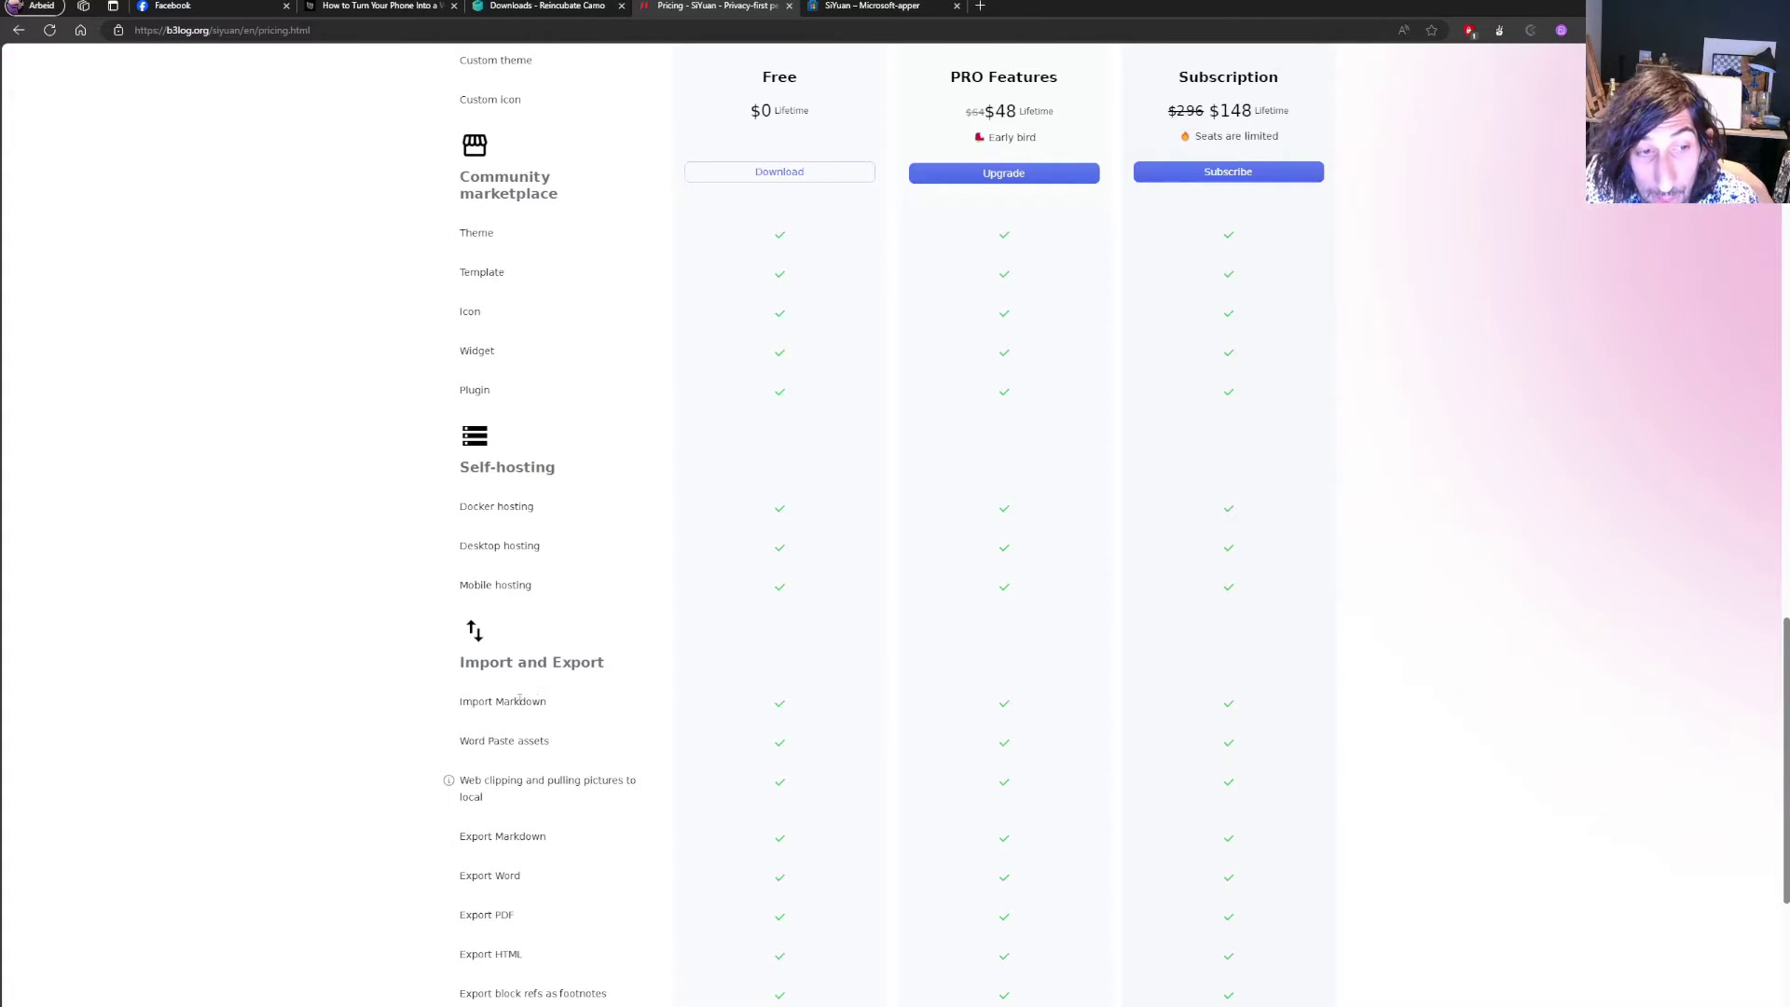
pyautogui.scroll(-2, 509, 800)
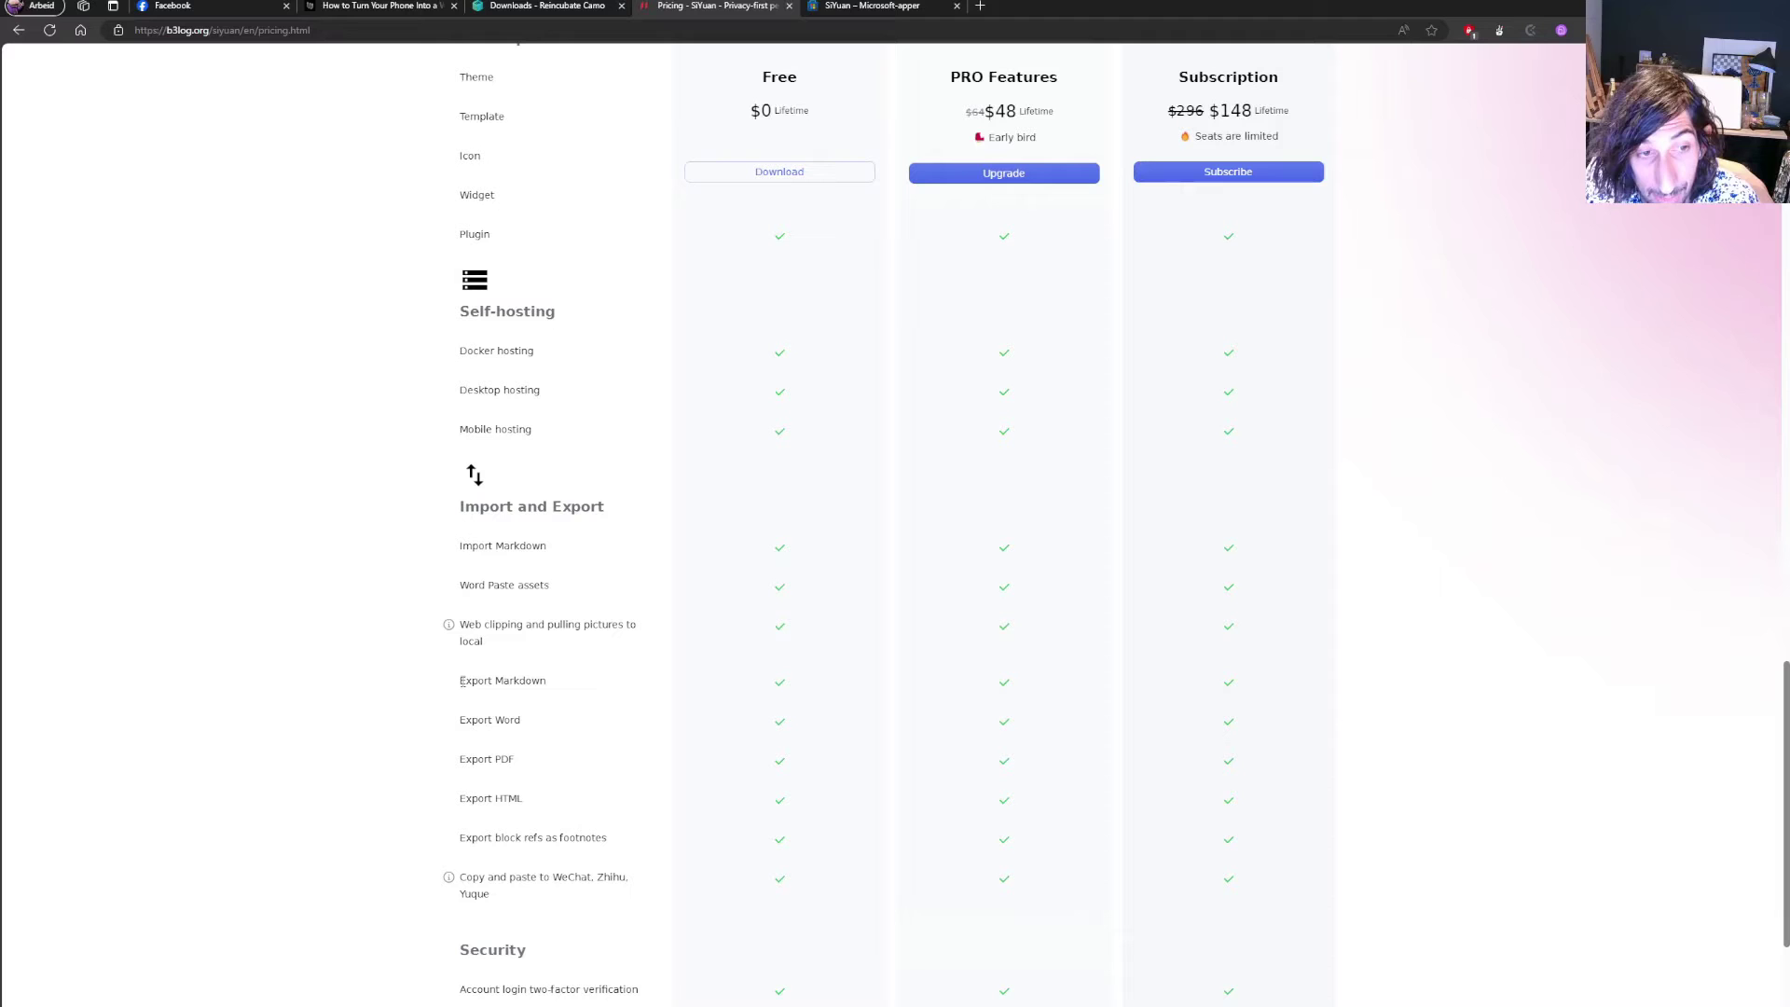
pyautogui.scroll(-5, 522, 746)
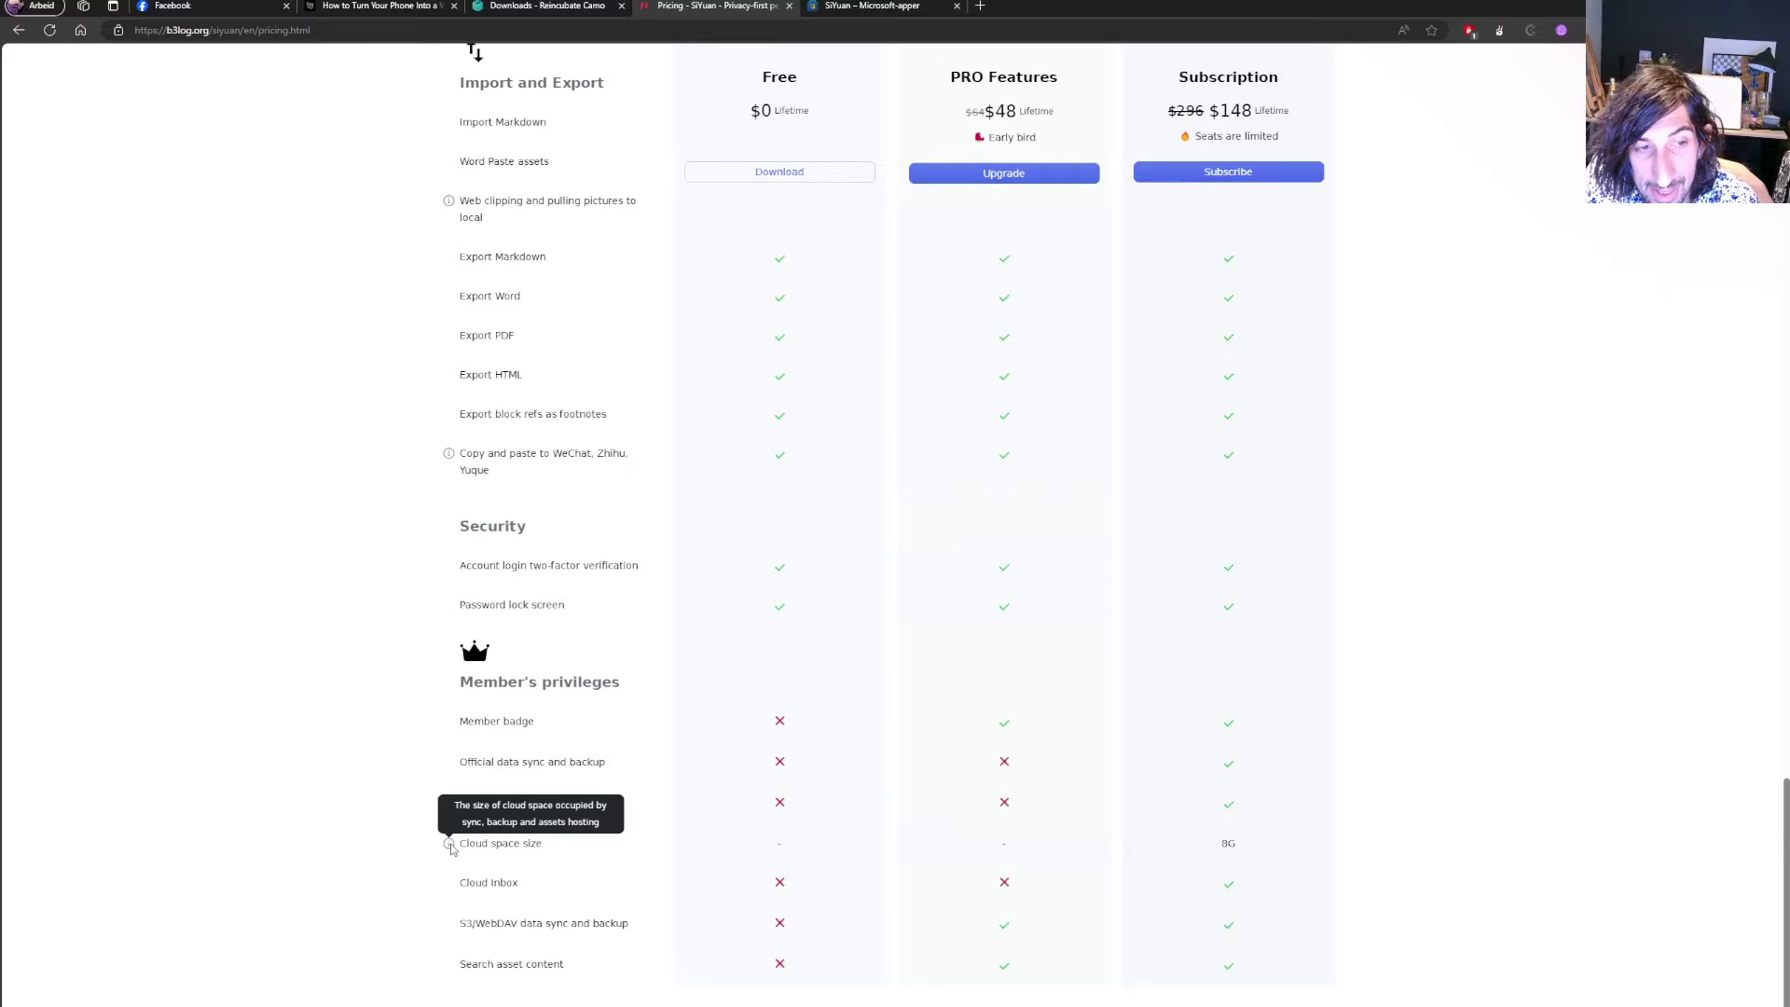
# - Highlight the Subscription plan's 8G cloud space and heading, then switch to SiYuan
pyautogui.moveTo(1194, 849); pyautogui.dragTo(1251, 851)
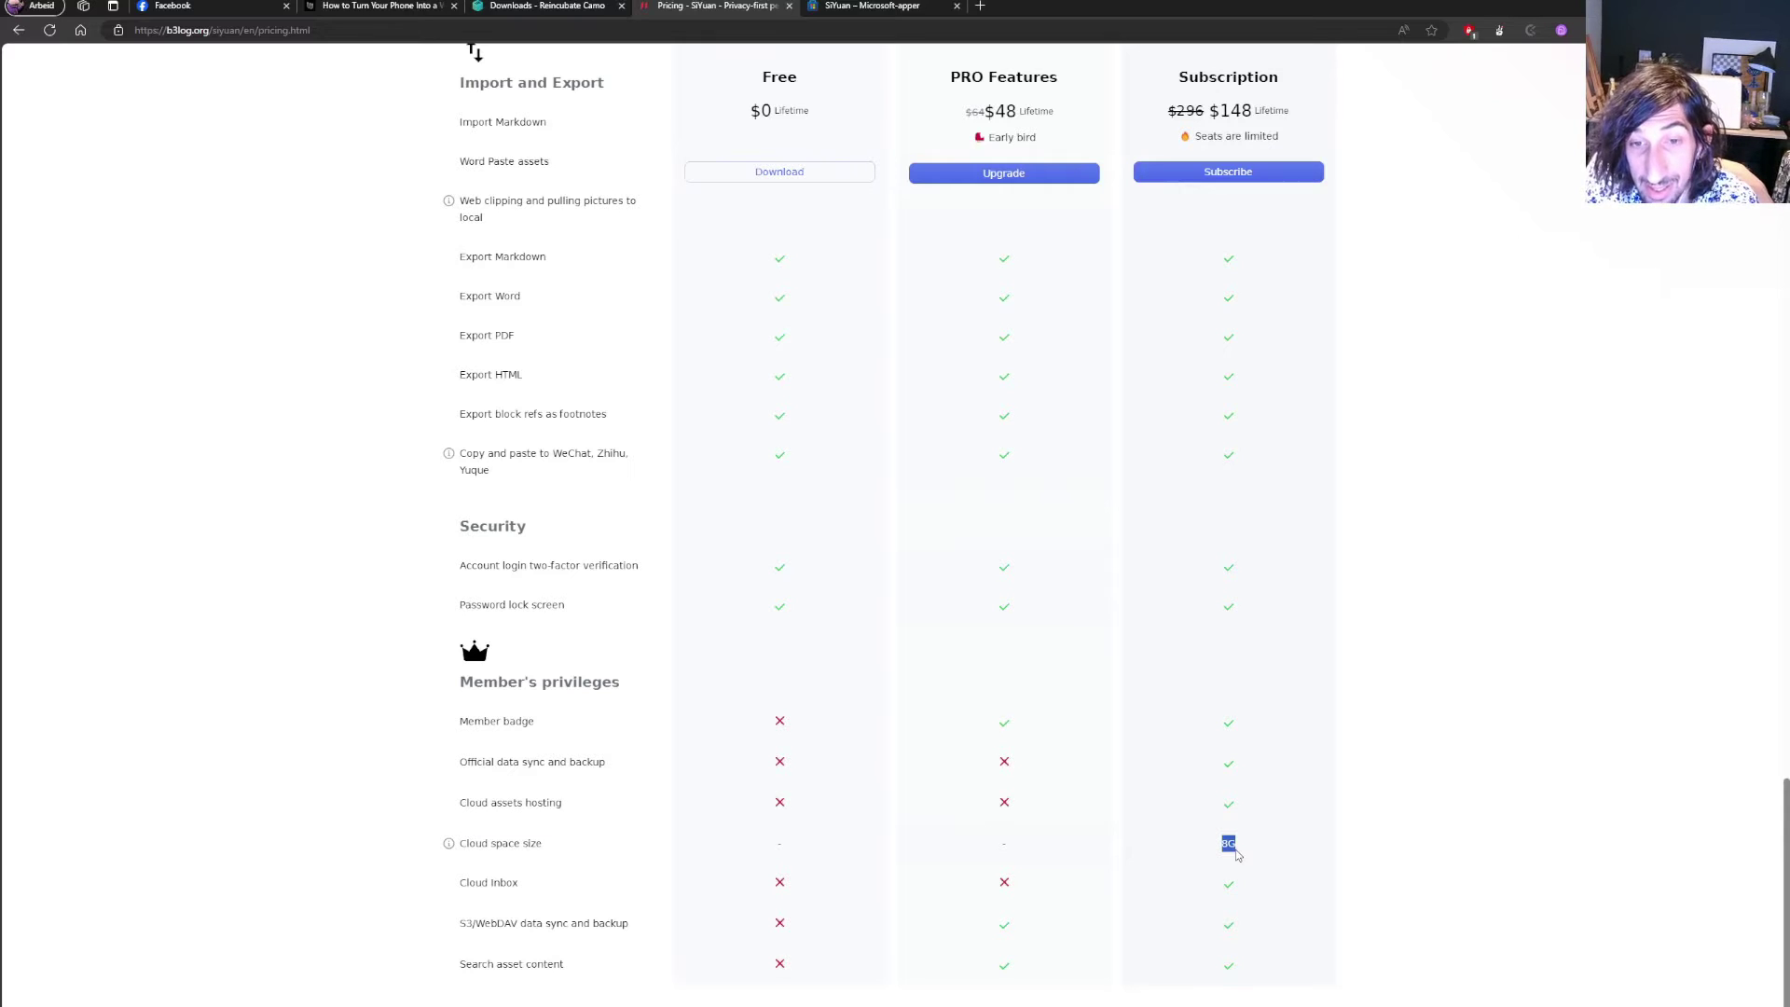
pyautogui.doubleClick(1216, 79)
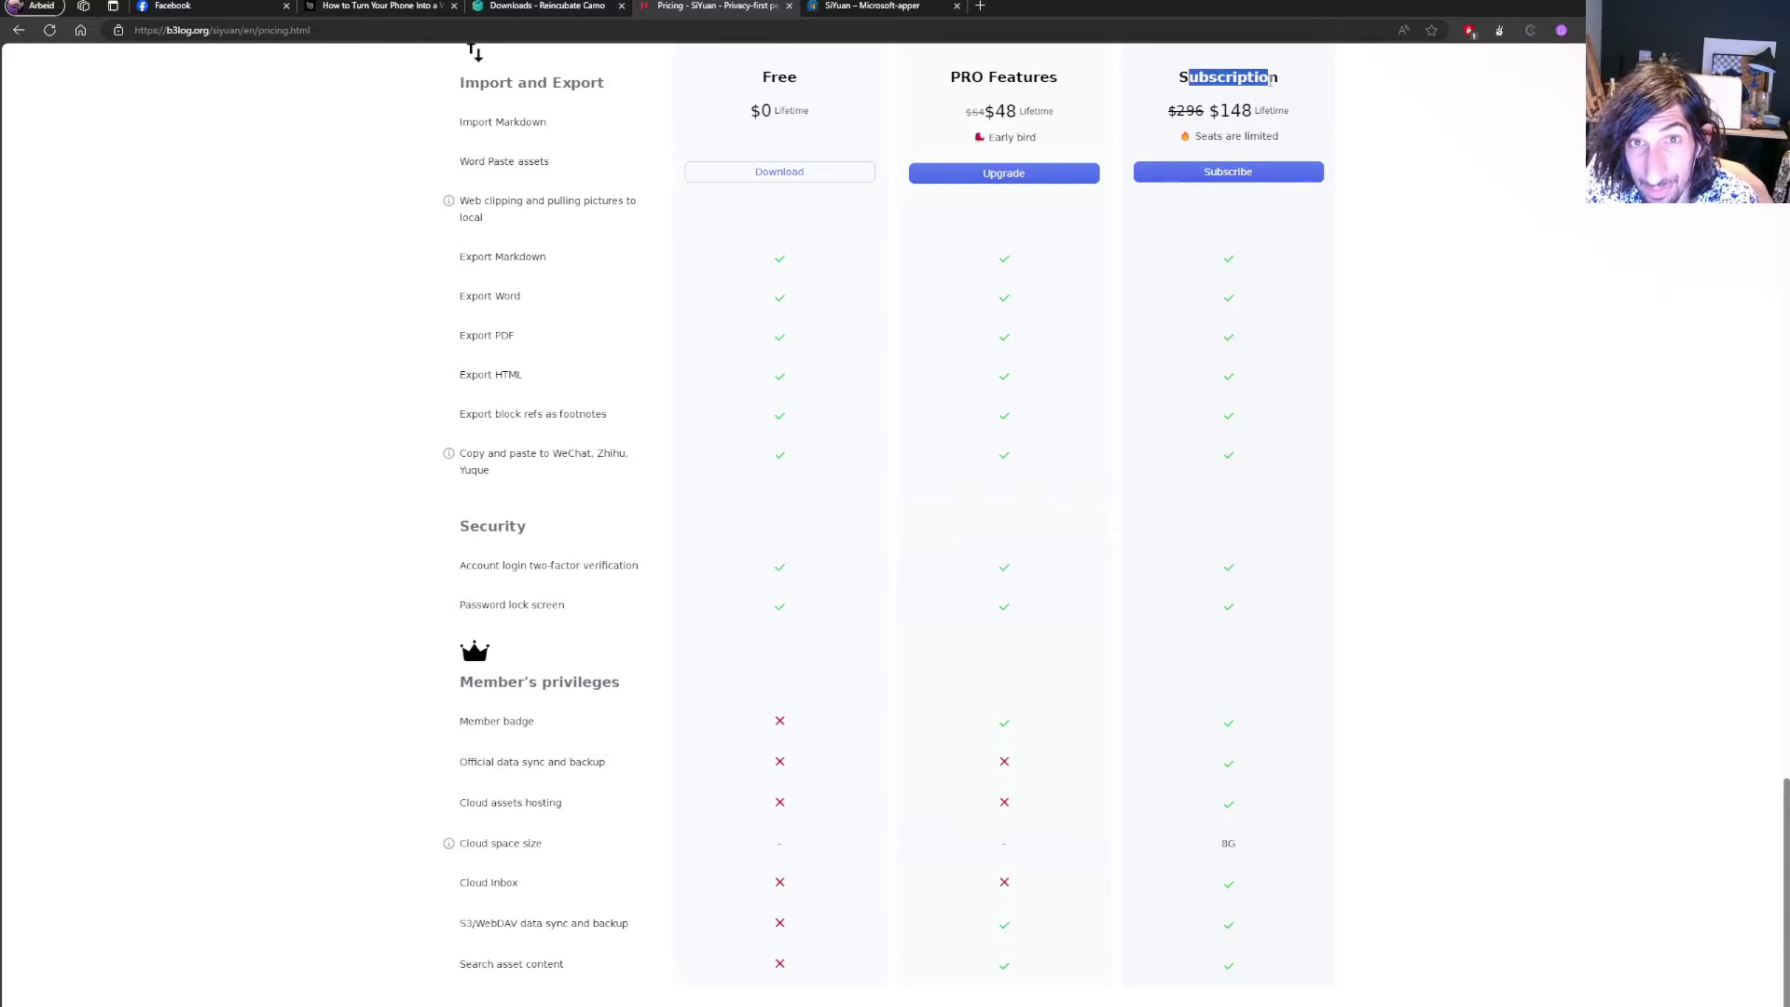
pyautogui.click(1273, 122)
pyautogui.doubleClick(1271, 82)
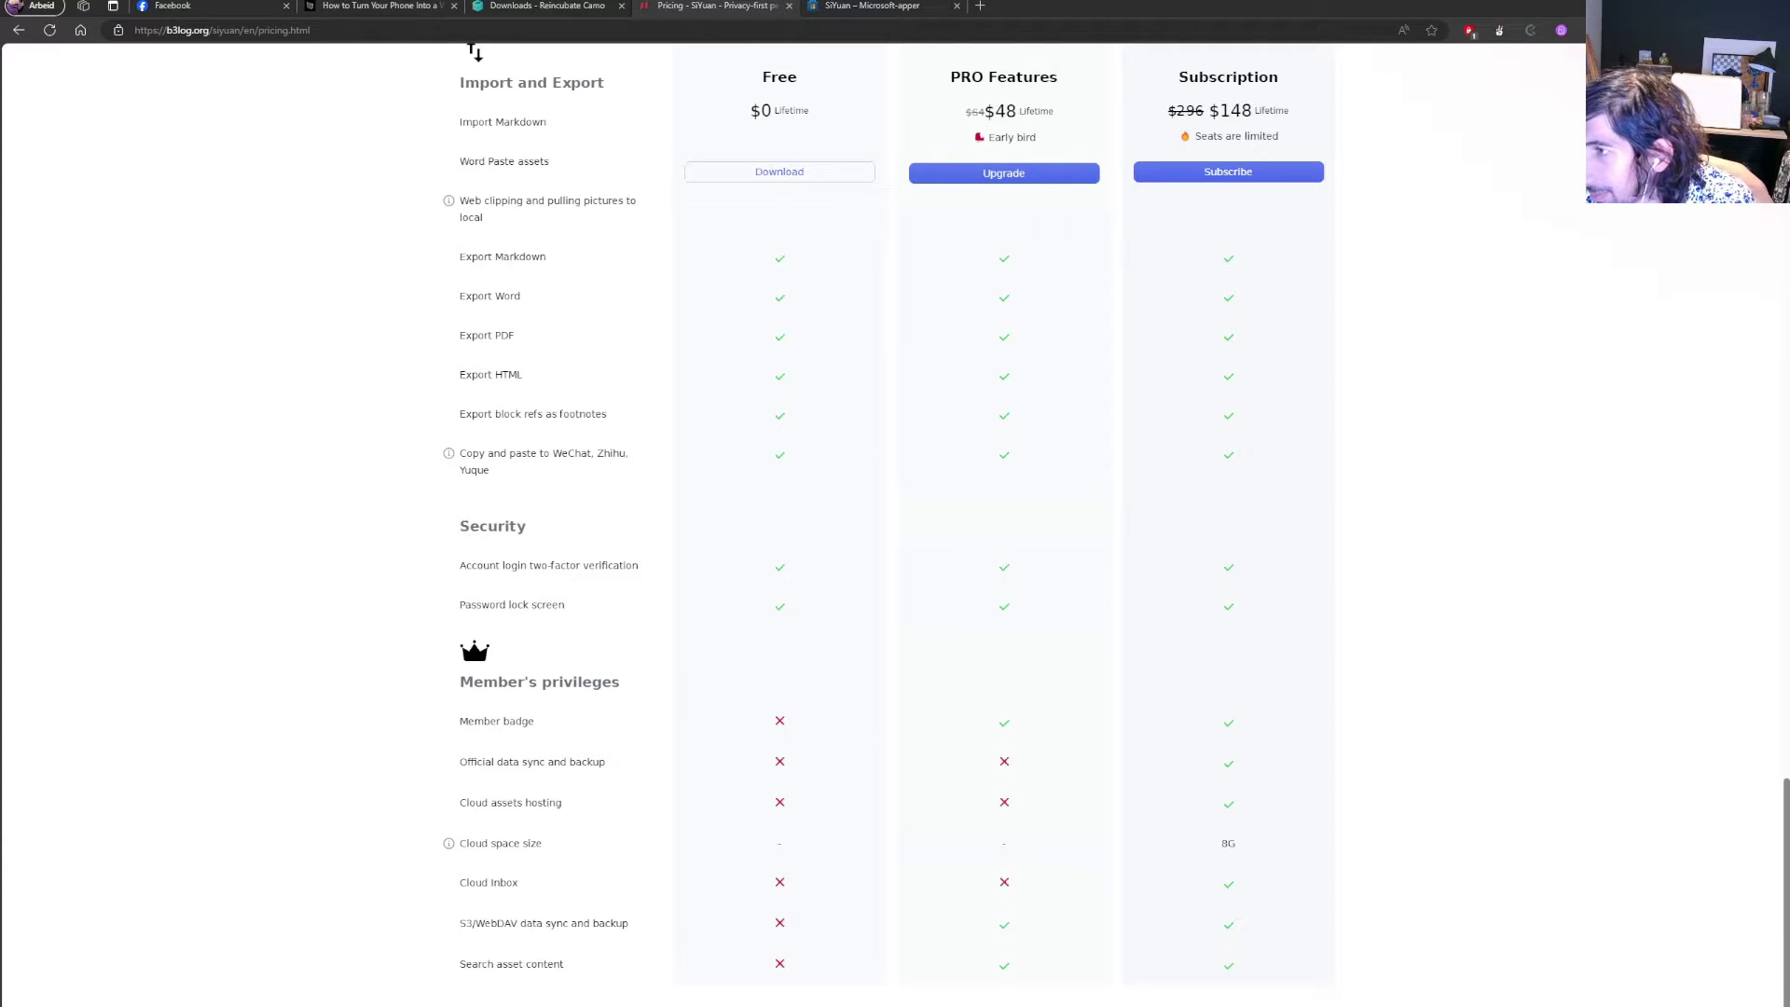
pyautogui.hotkey('alt', 'Tab')
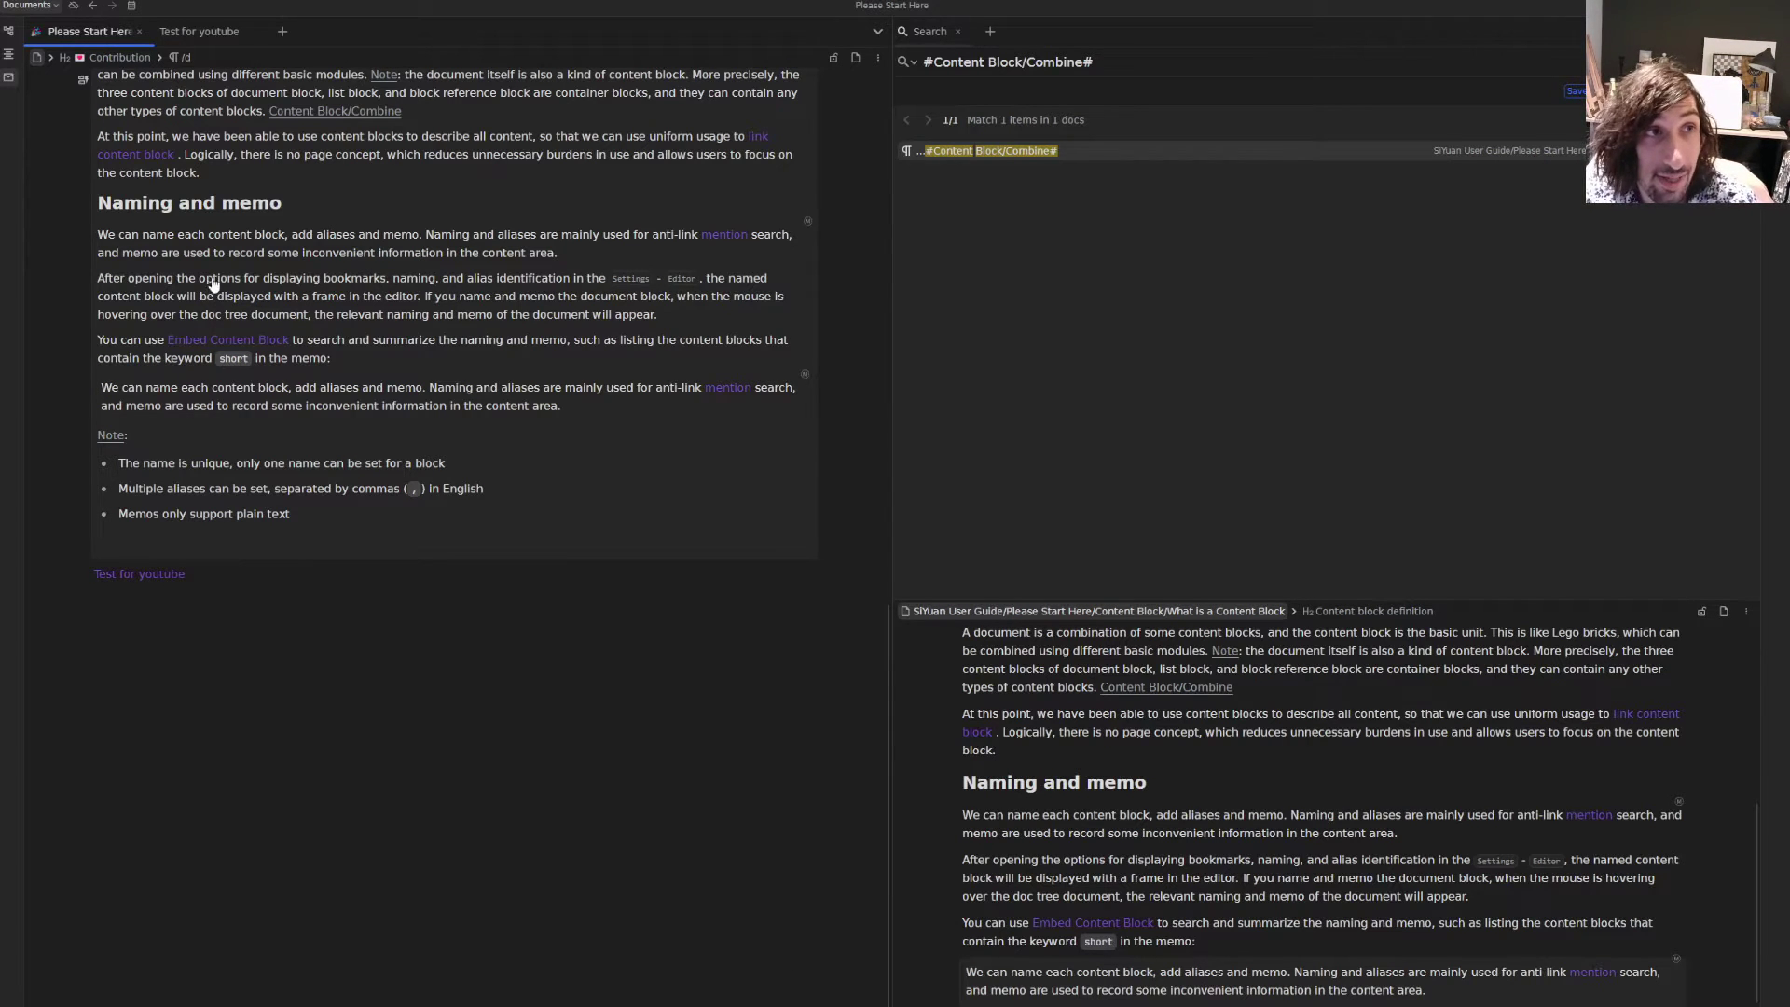
pyautogui.click(28, 5)
pyautogui.moveTo(83, 84)
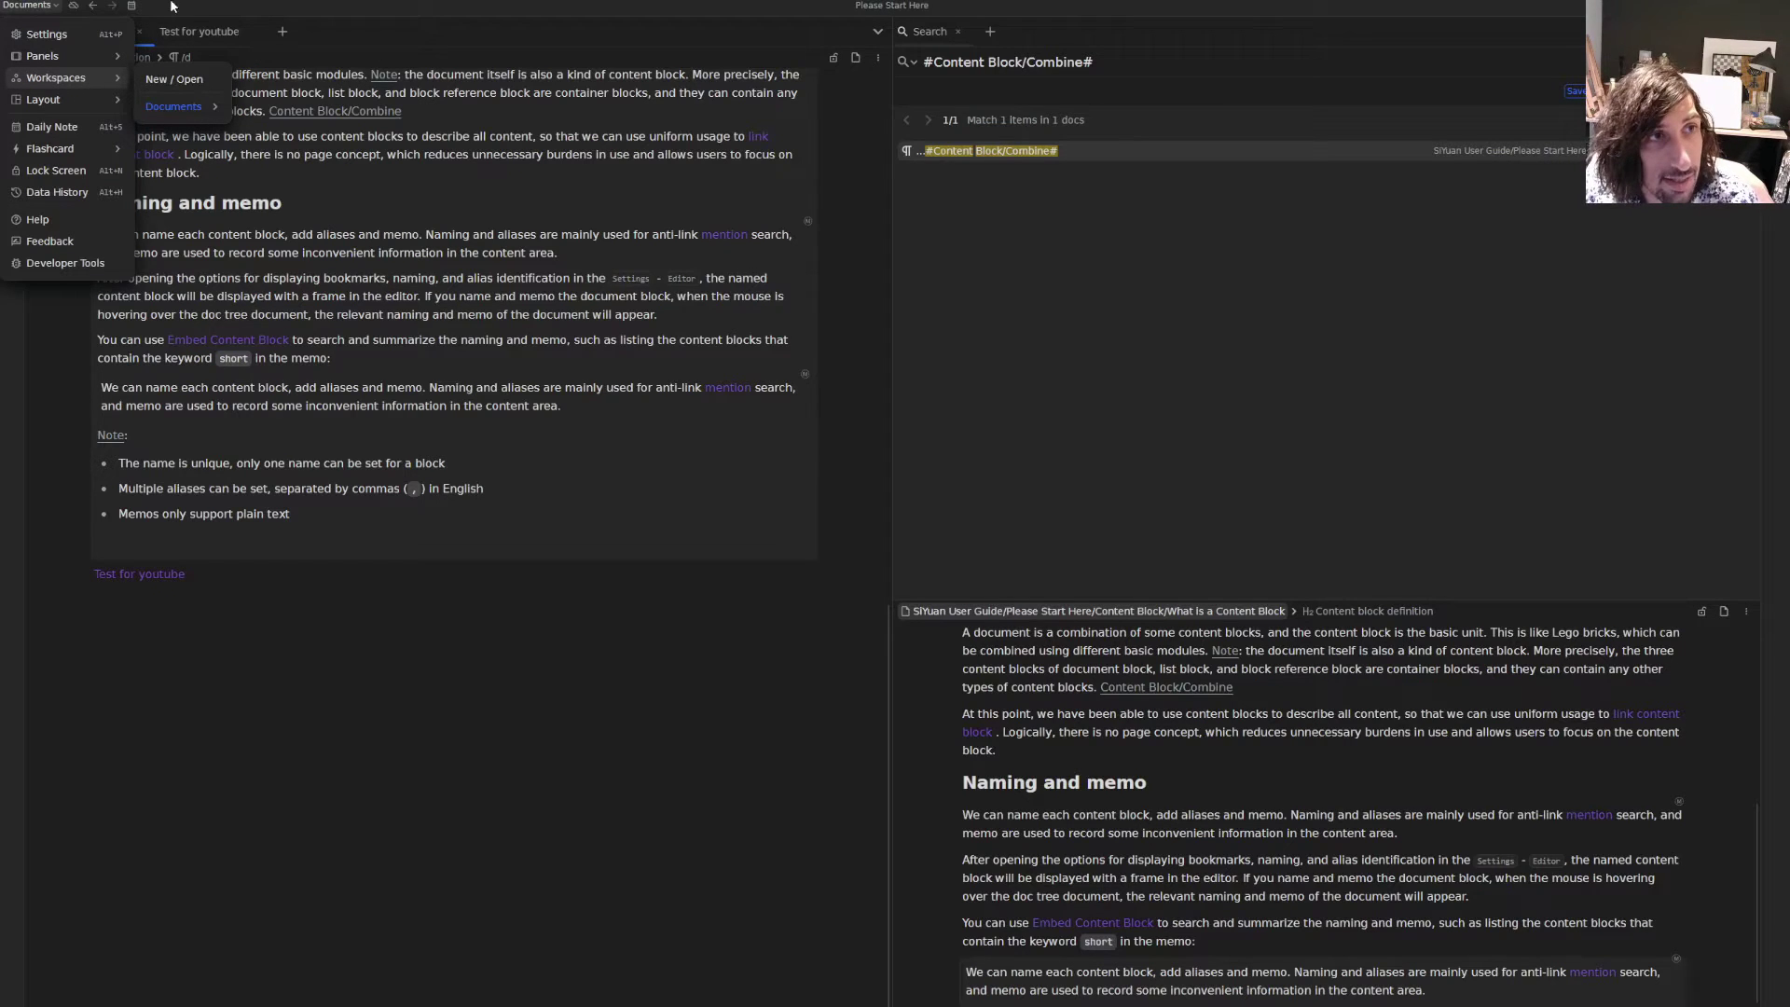
pyautogui.click(132, 4)
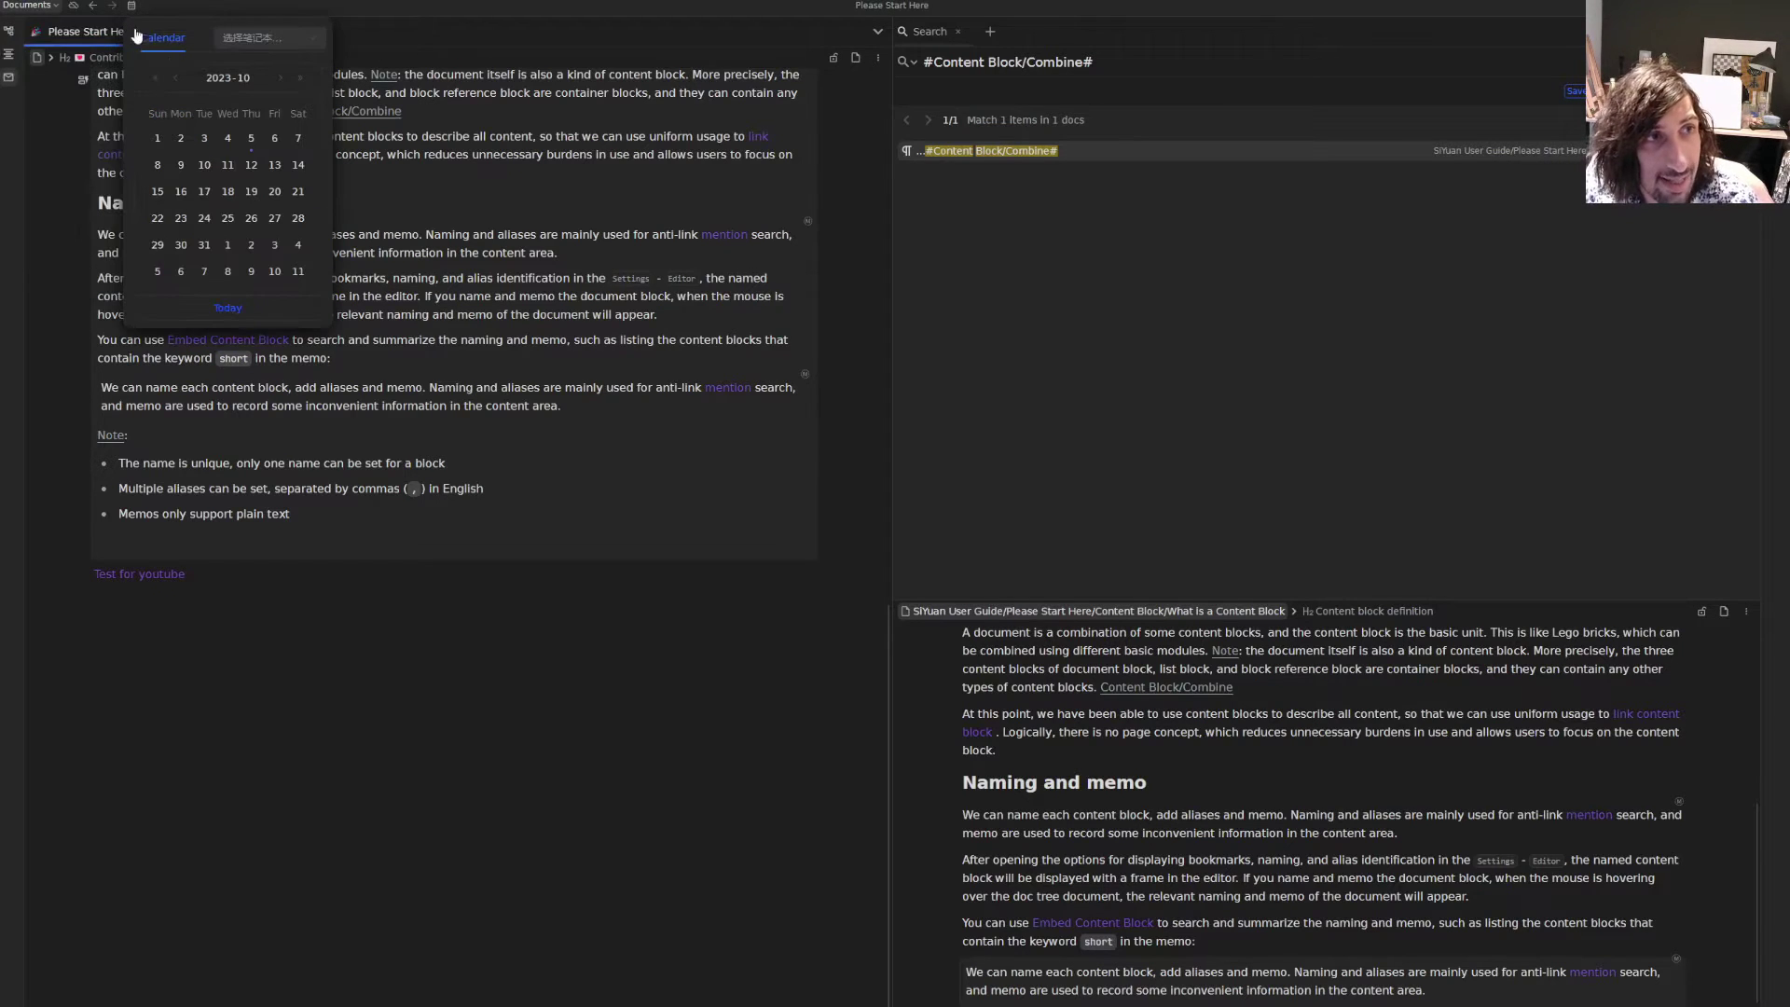
pyautogui.click(288, 38)
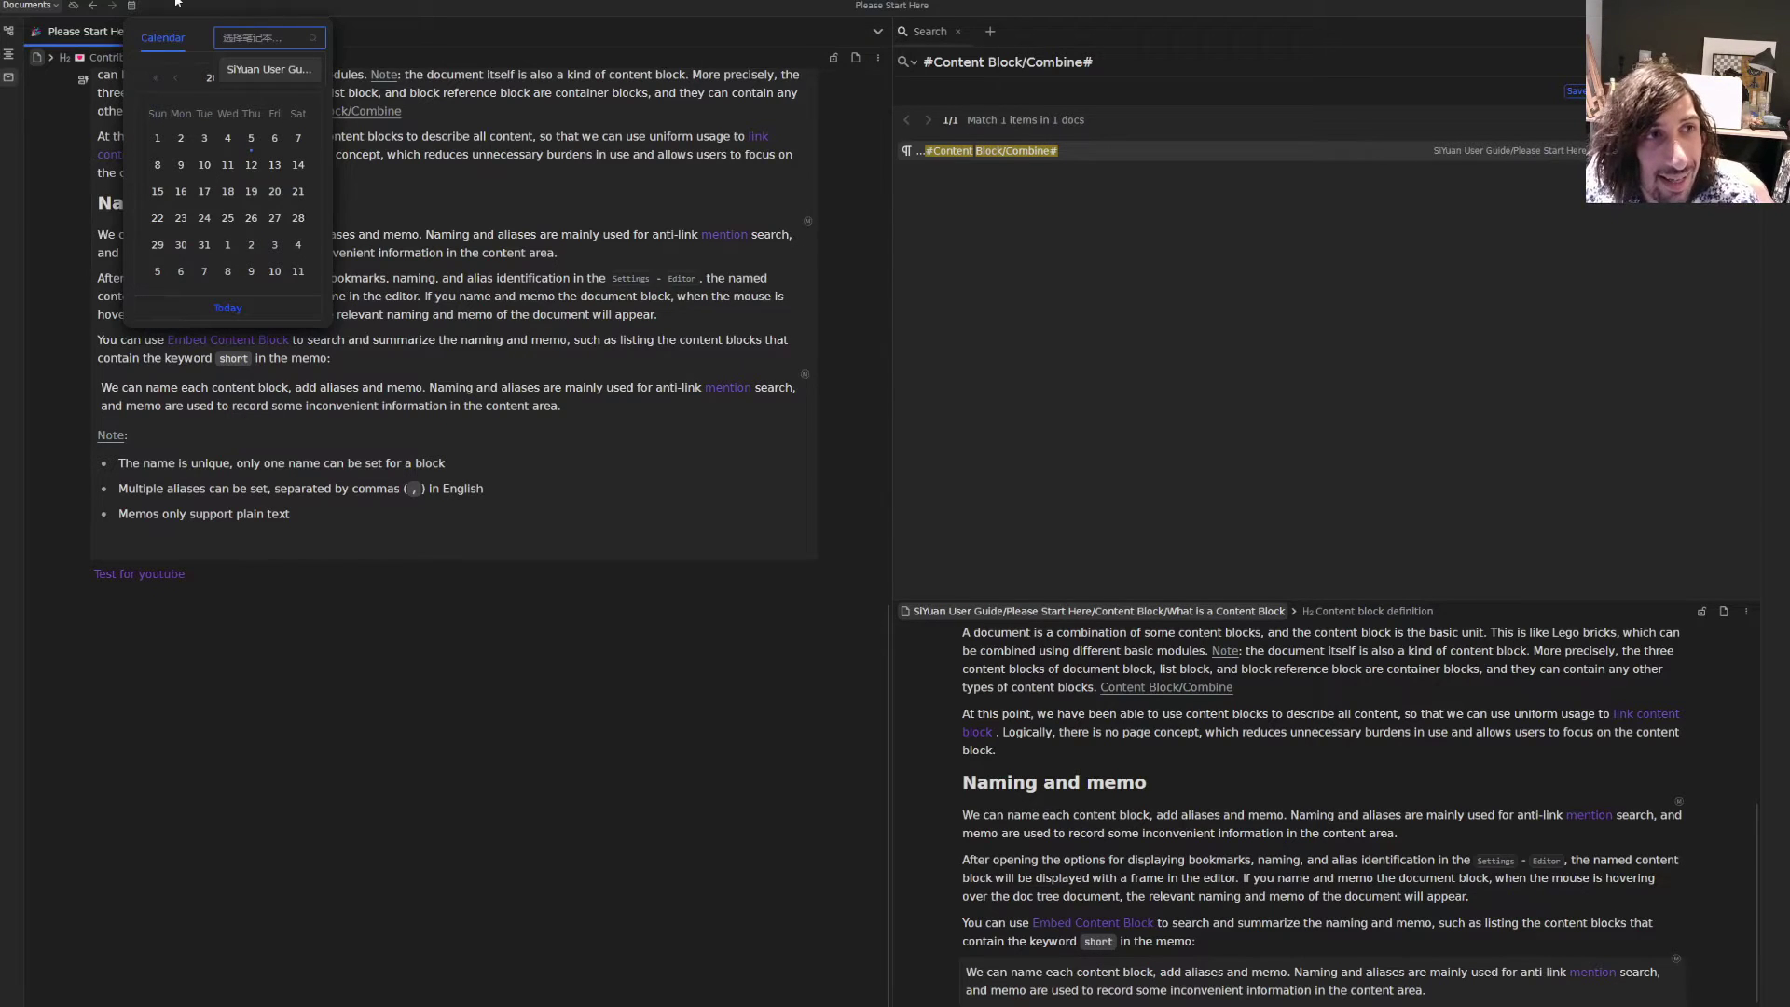
pyautogui.click(28, 5)
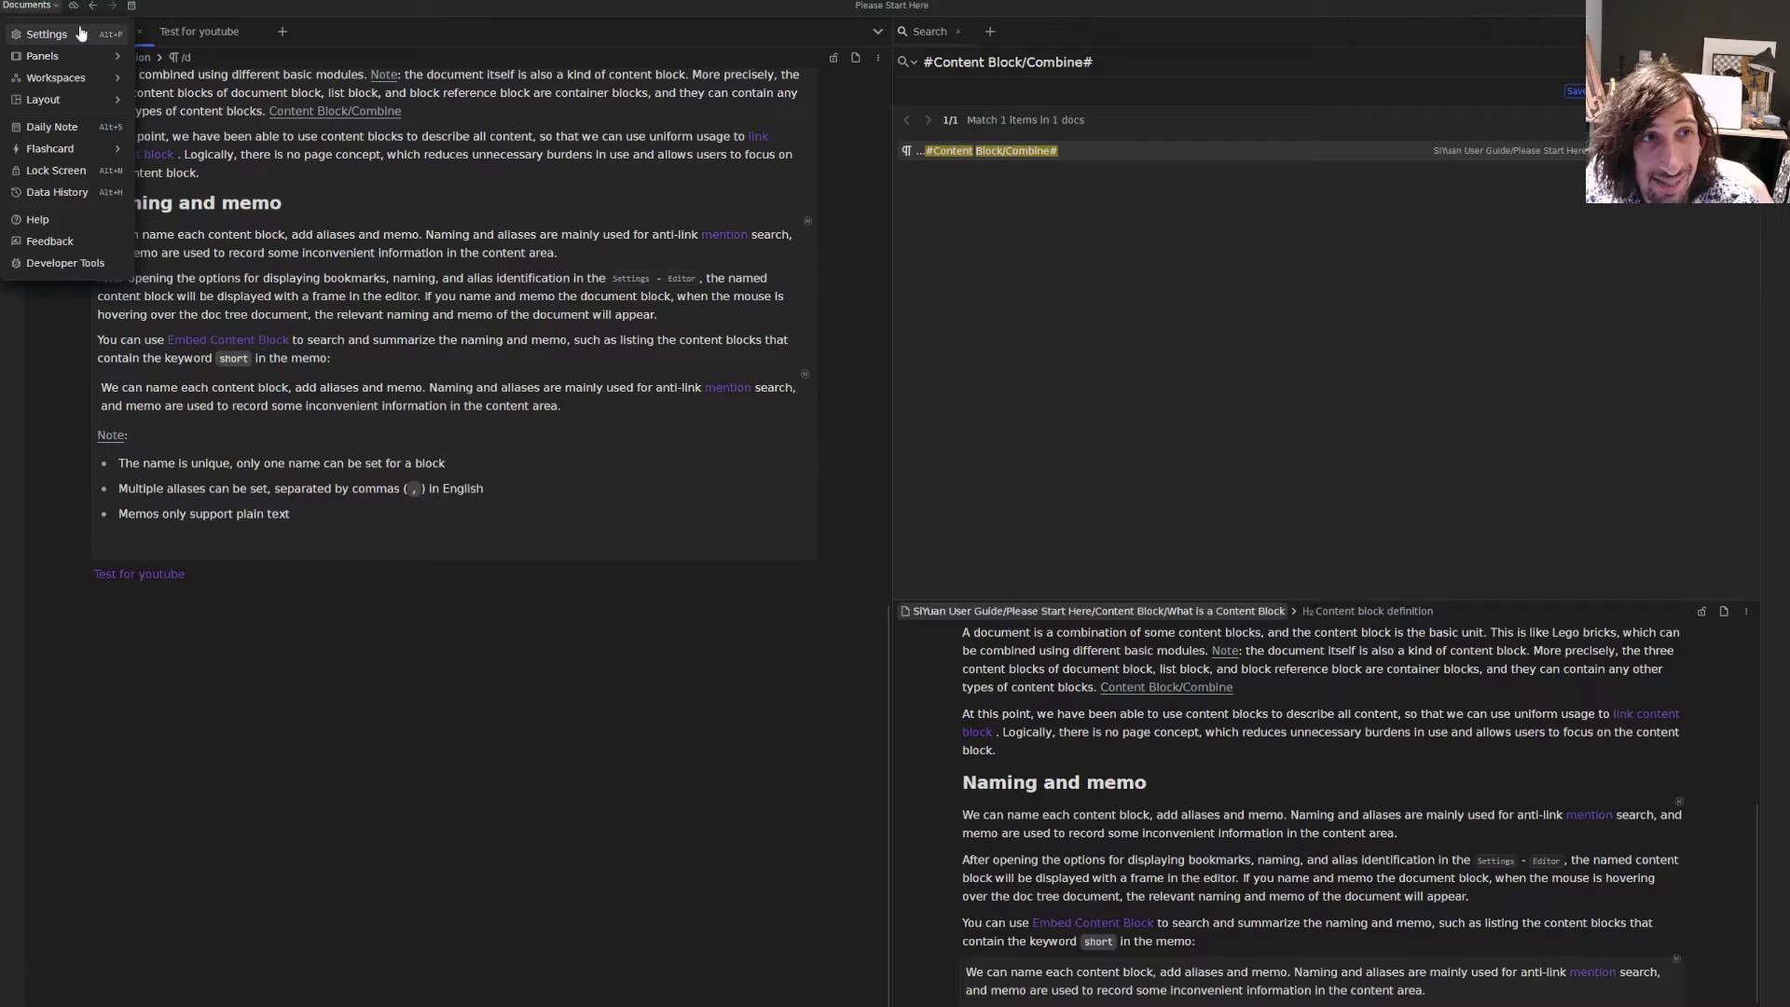
pyautogui.click(454, 563)
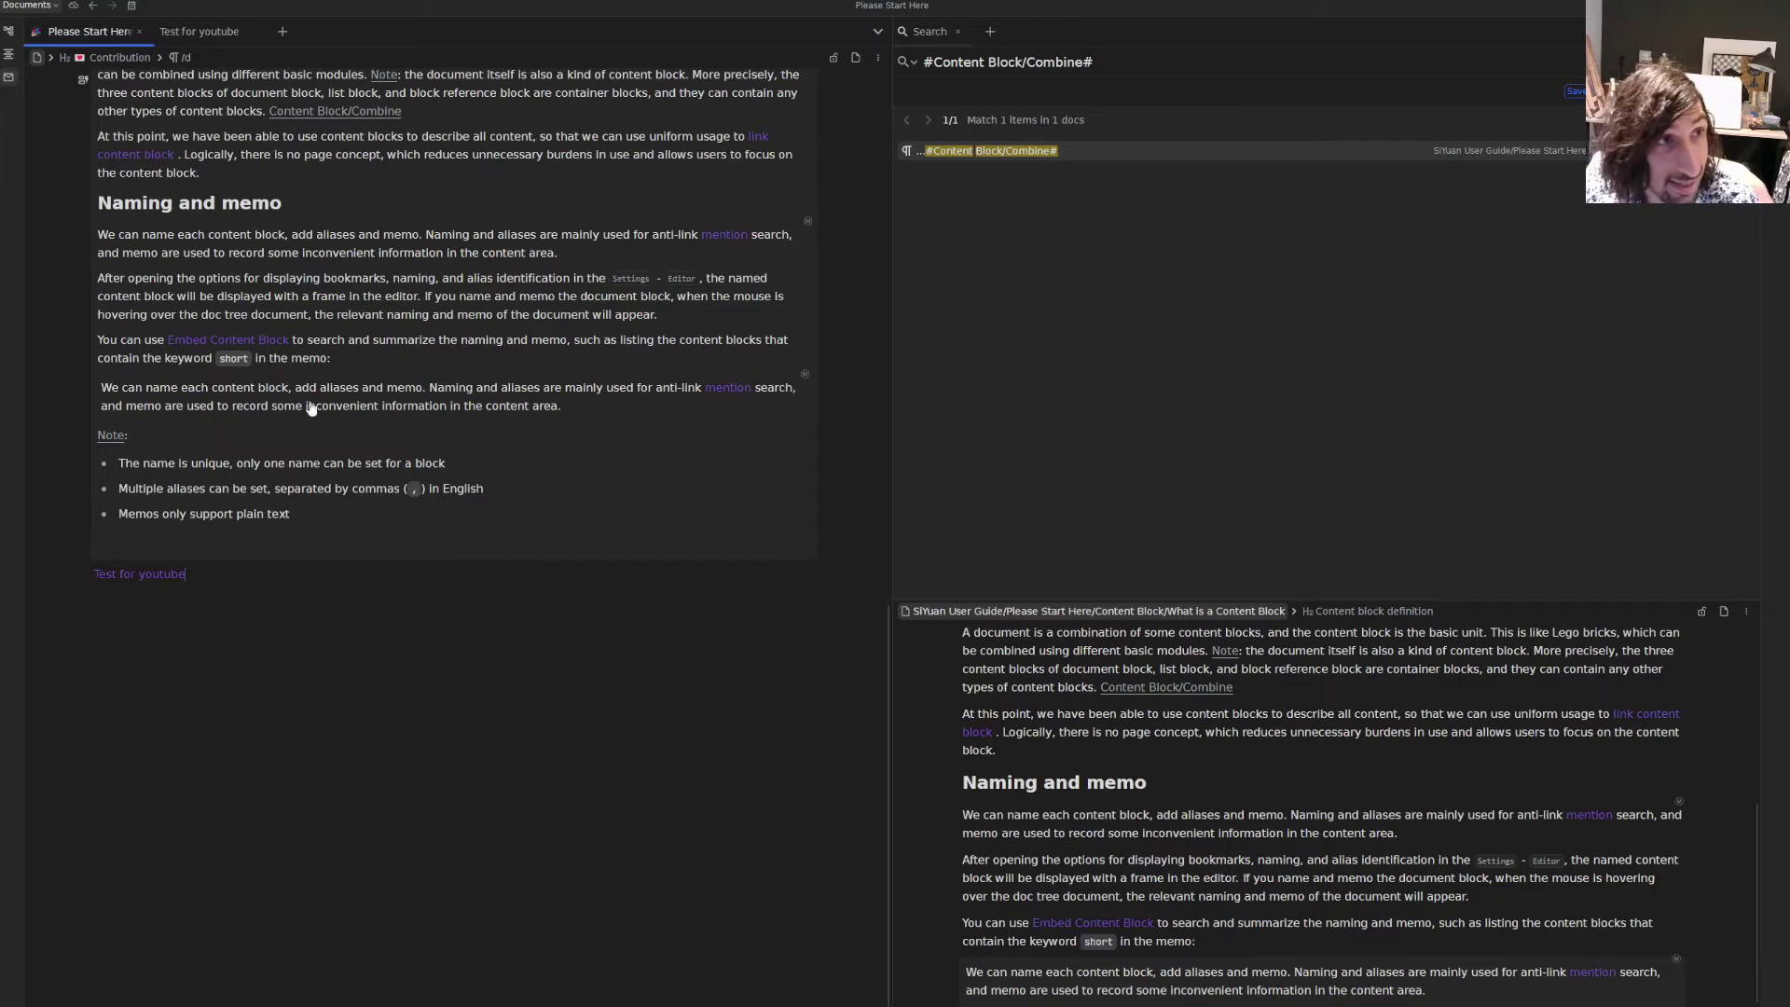
pyautogui.scroll(20, 446, 321)
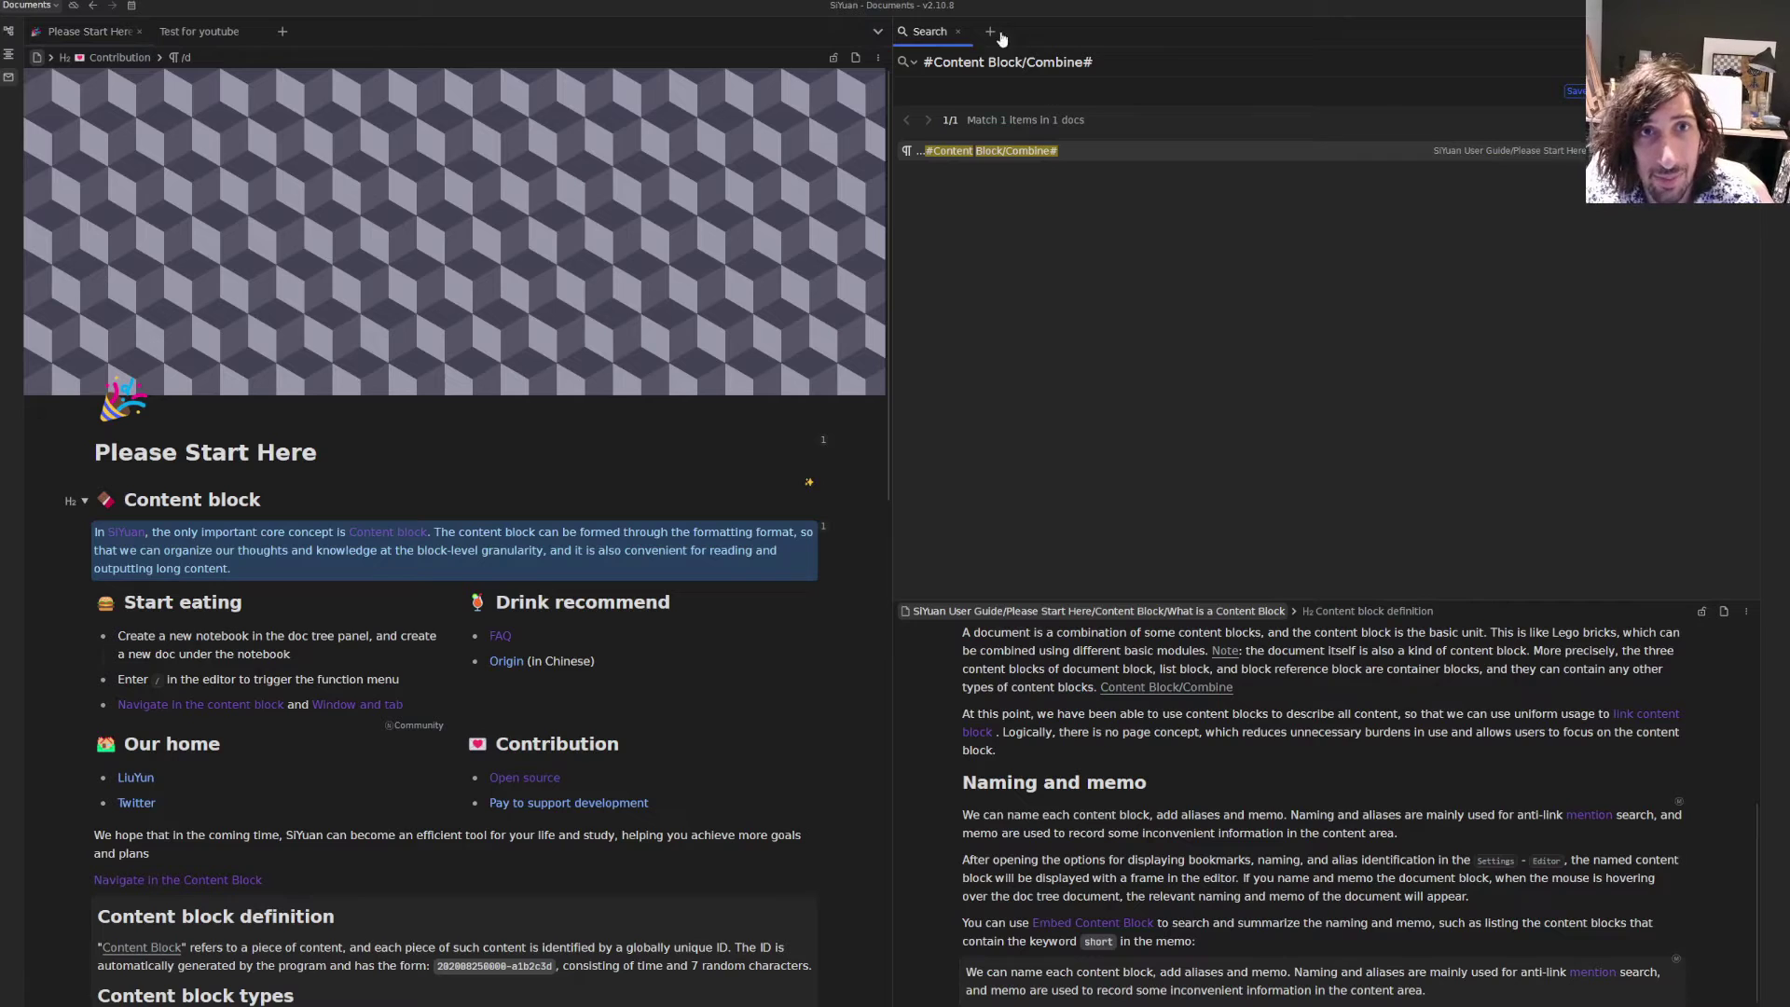
# - Close the search results pane and show the document tree
pyautogui.click(957, 31)
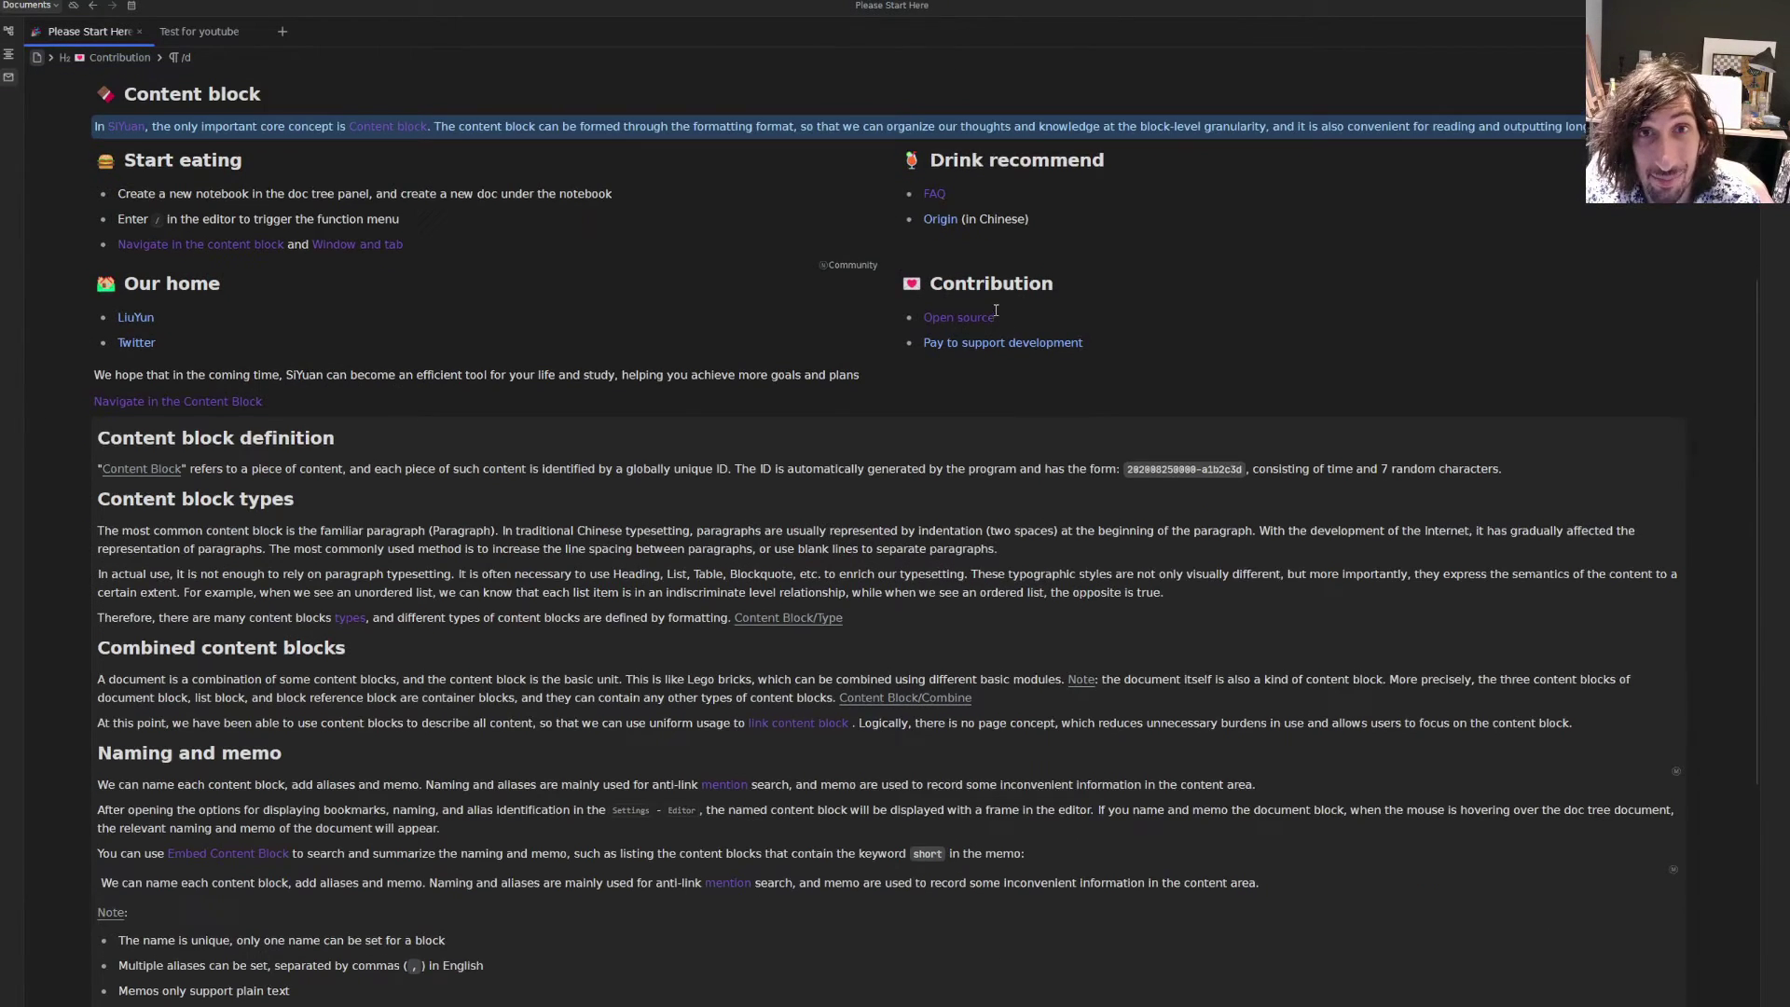
pyautogui.scroll(3, 88, 231)
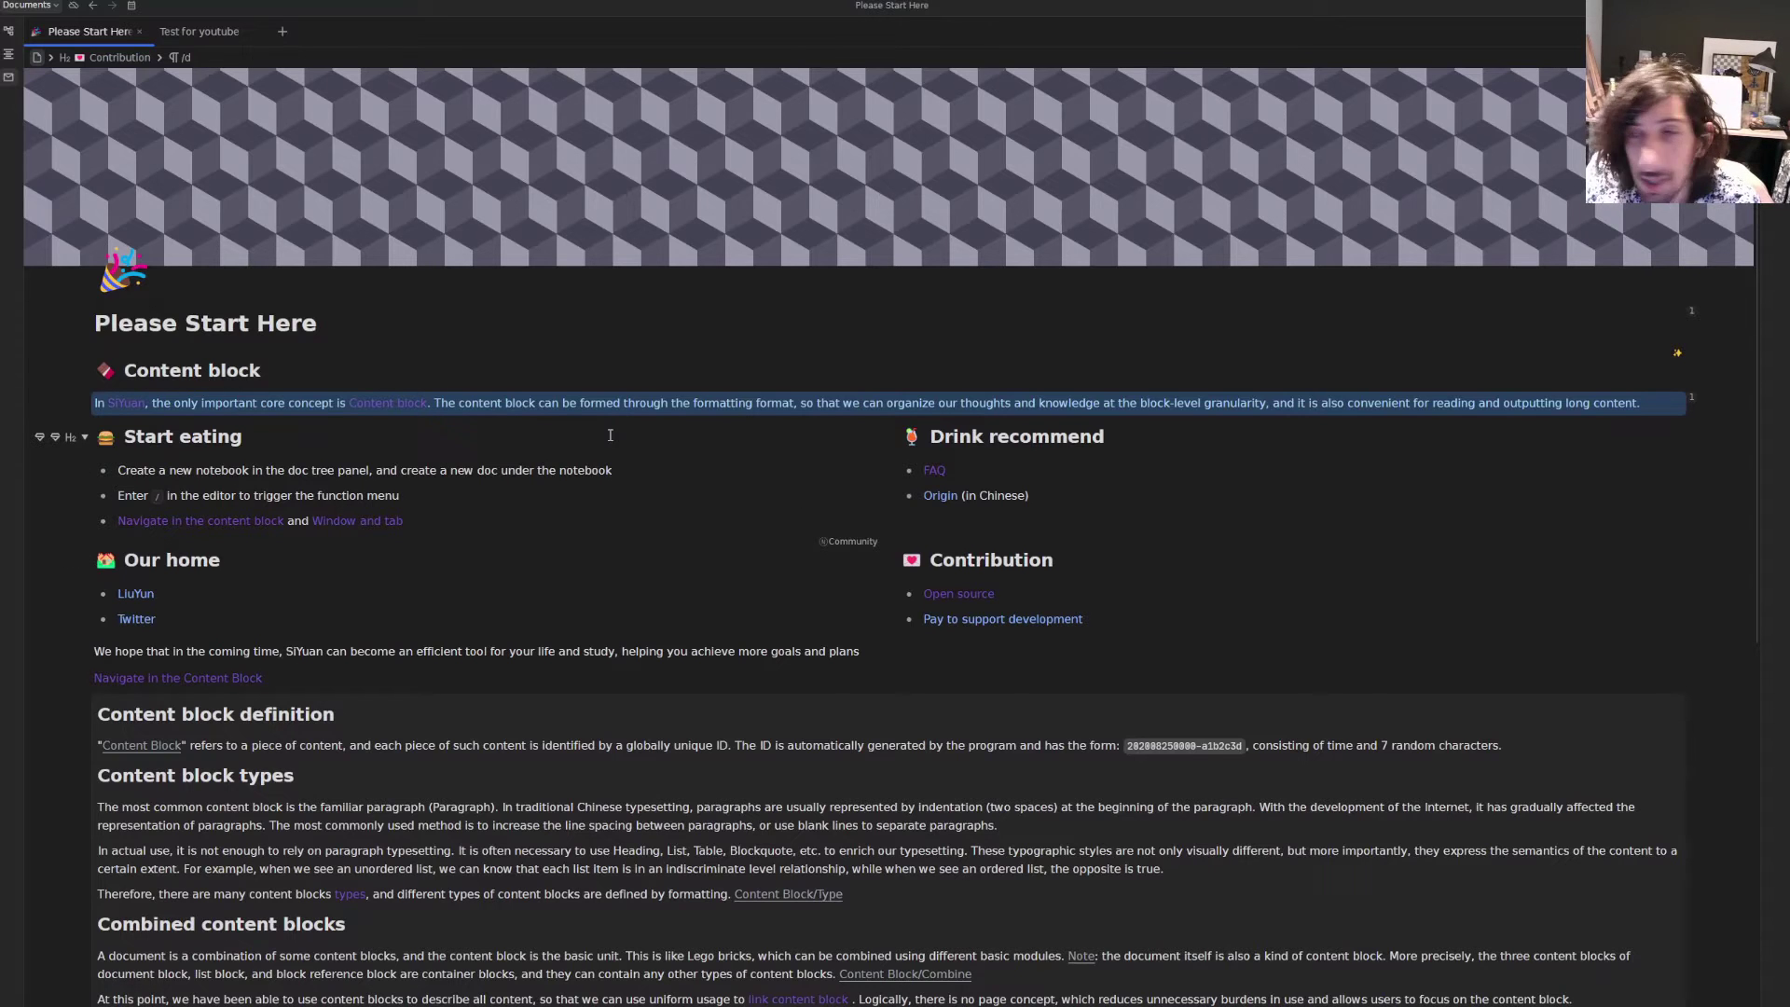
pyautogui.click(9, 30)
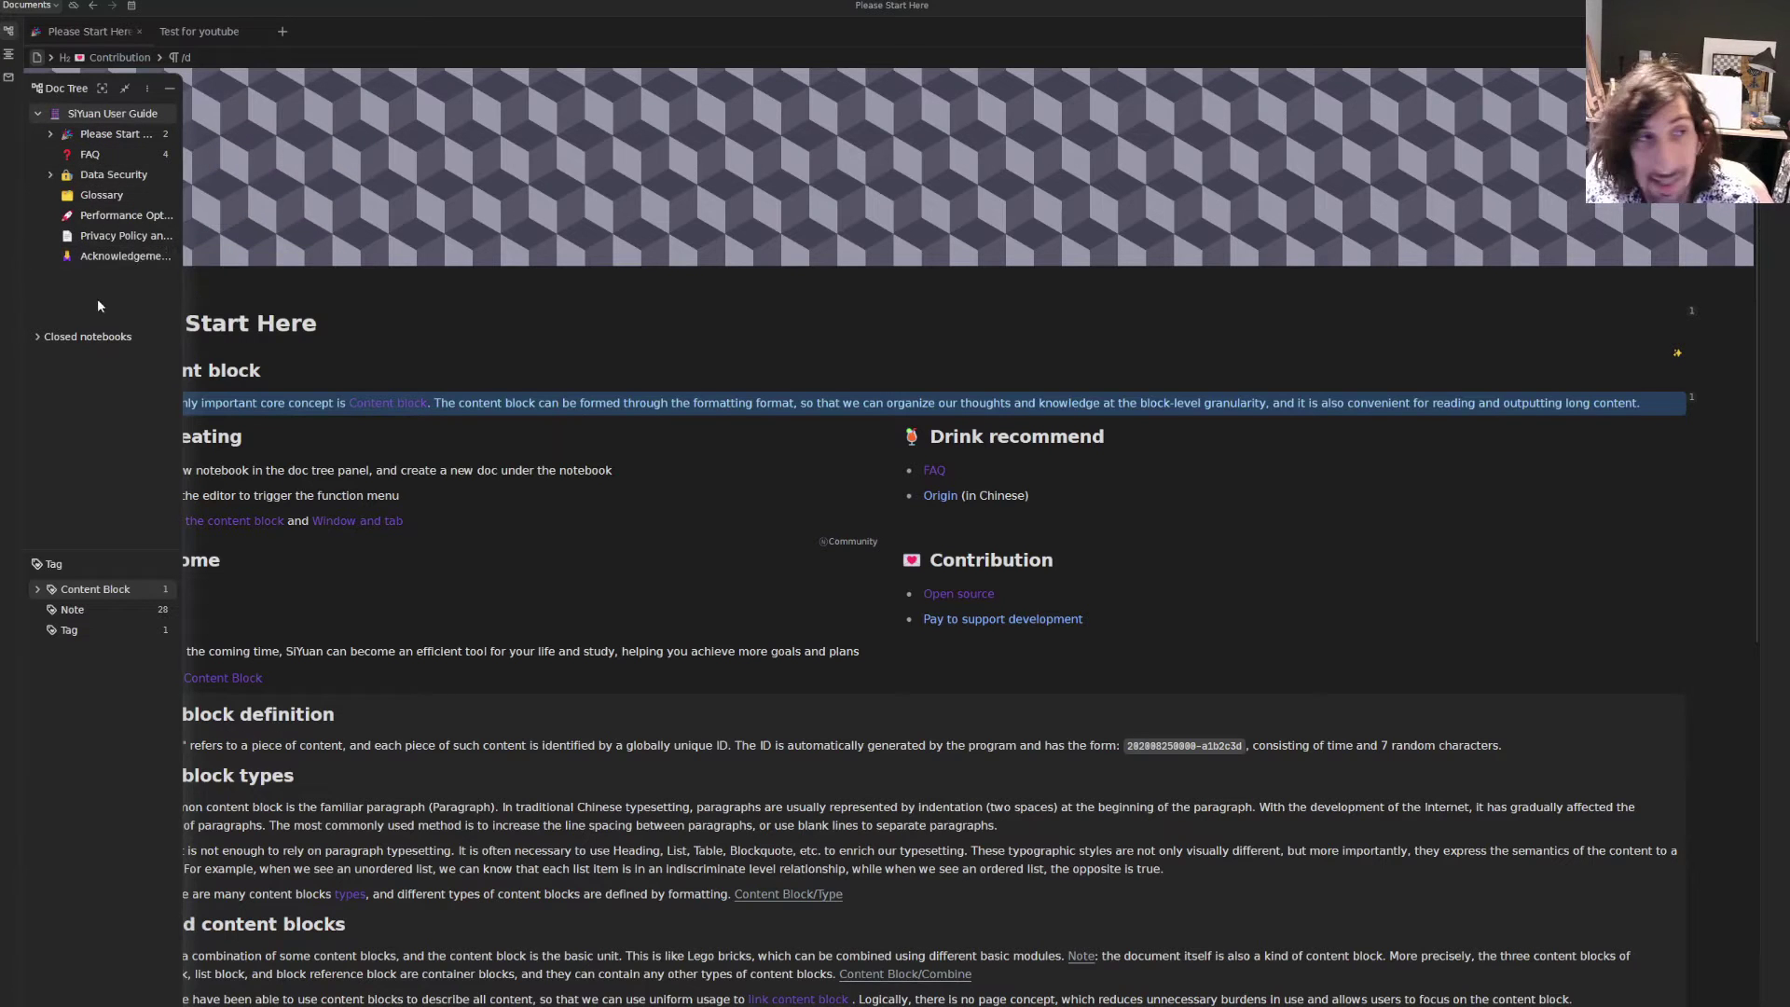
# - Open FAQ, Data Security and Glossary as tabs, then return to Please Start Here
pyautogui.click(93, 154)
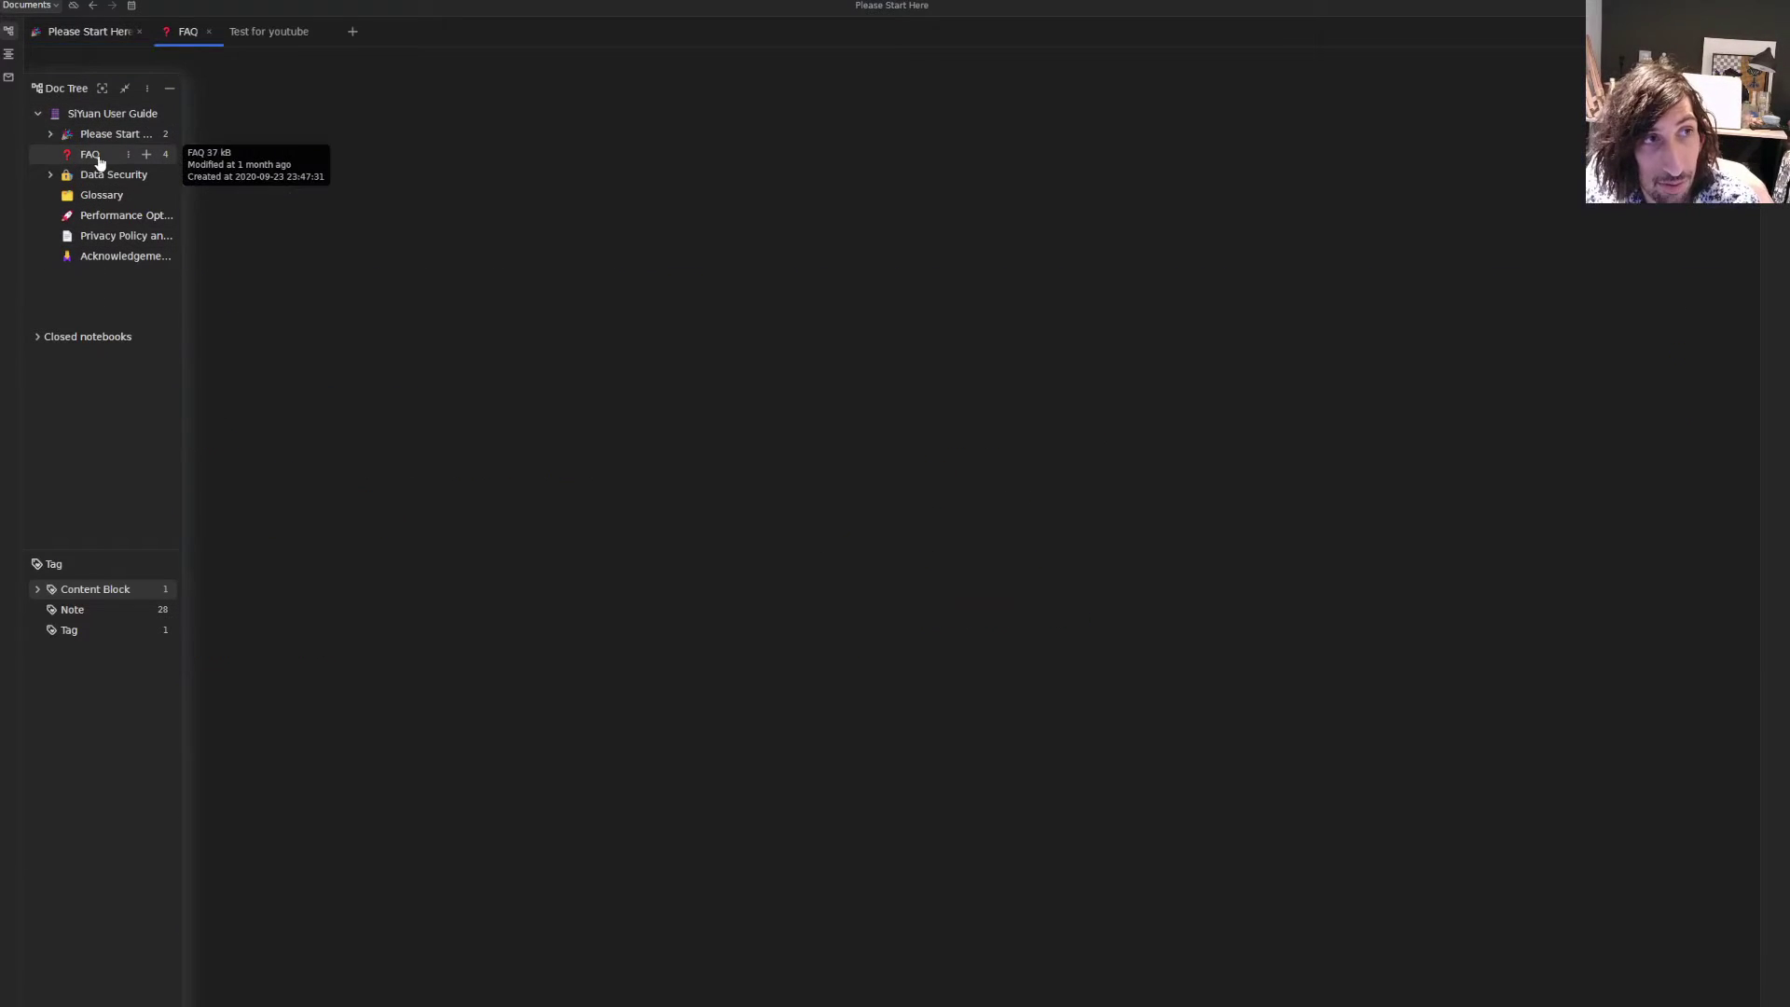
pyautogui.click(104, 176)
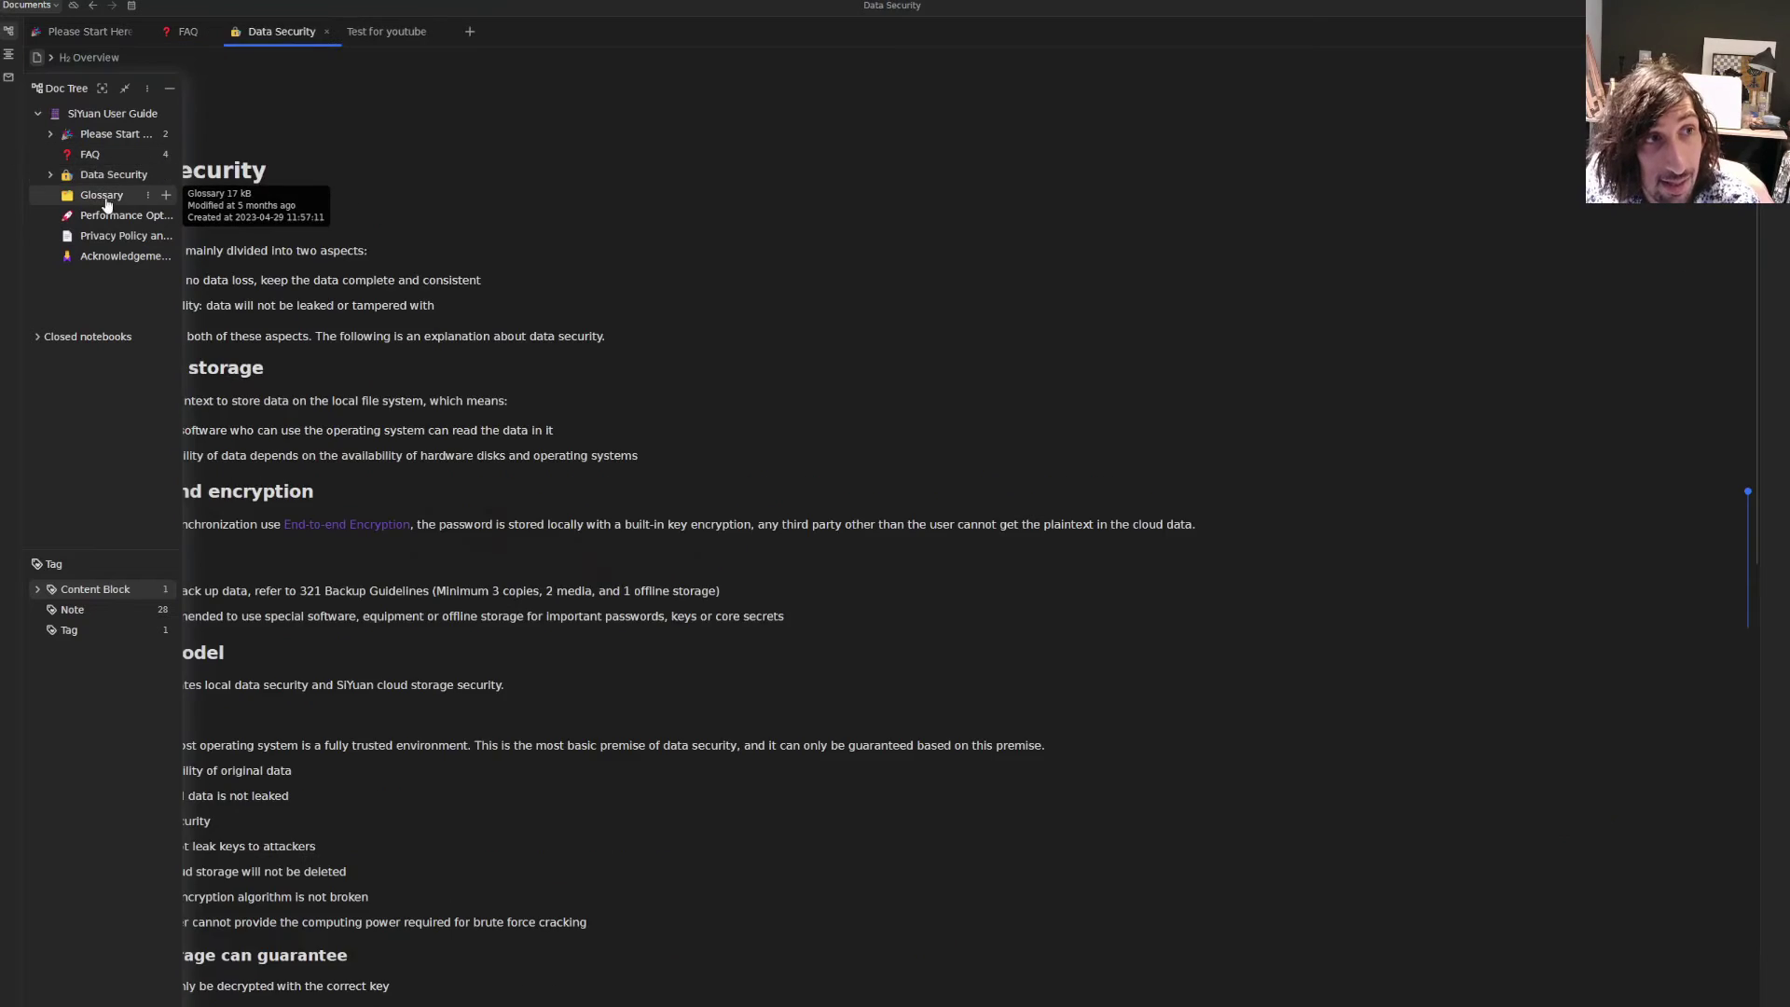
pyautogui.click(103, 196)
pyautogui.click(93, 30)
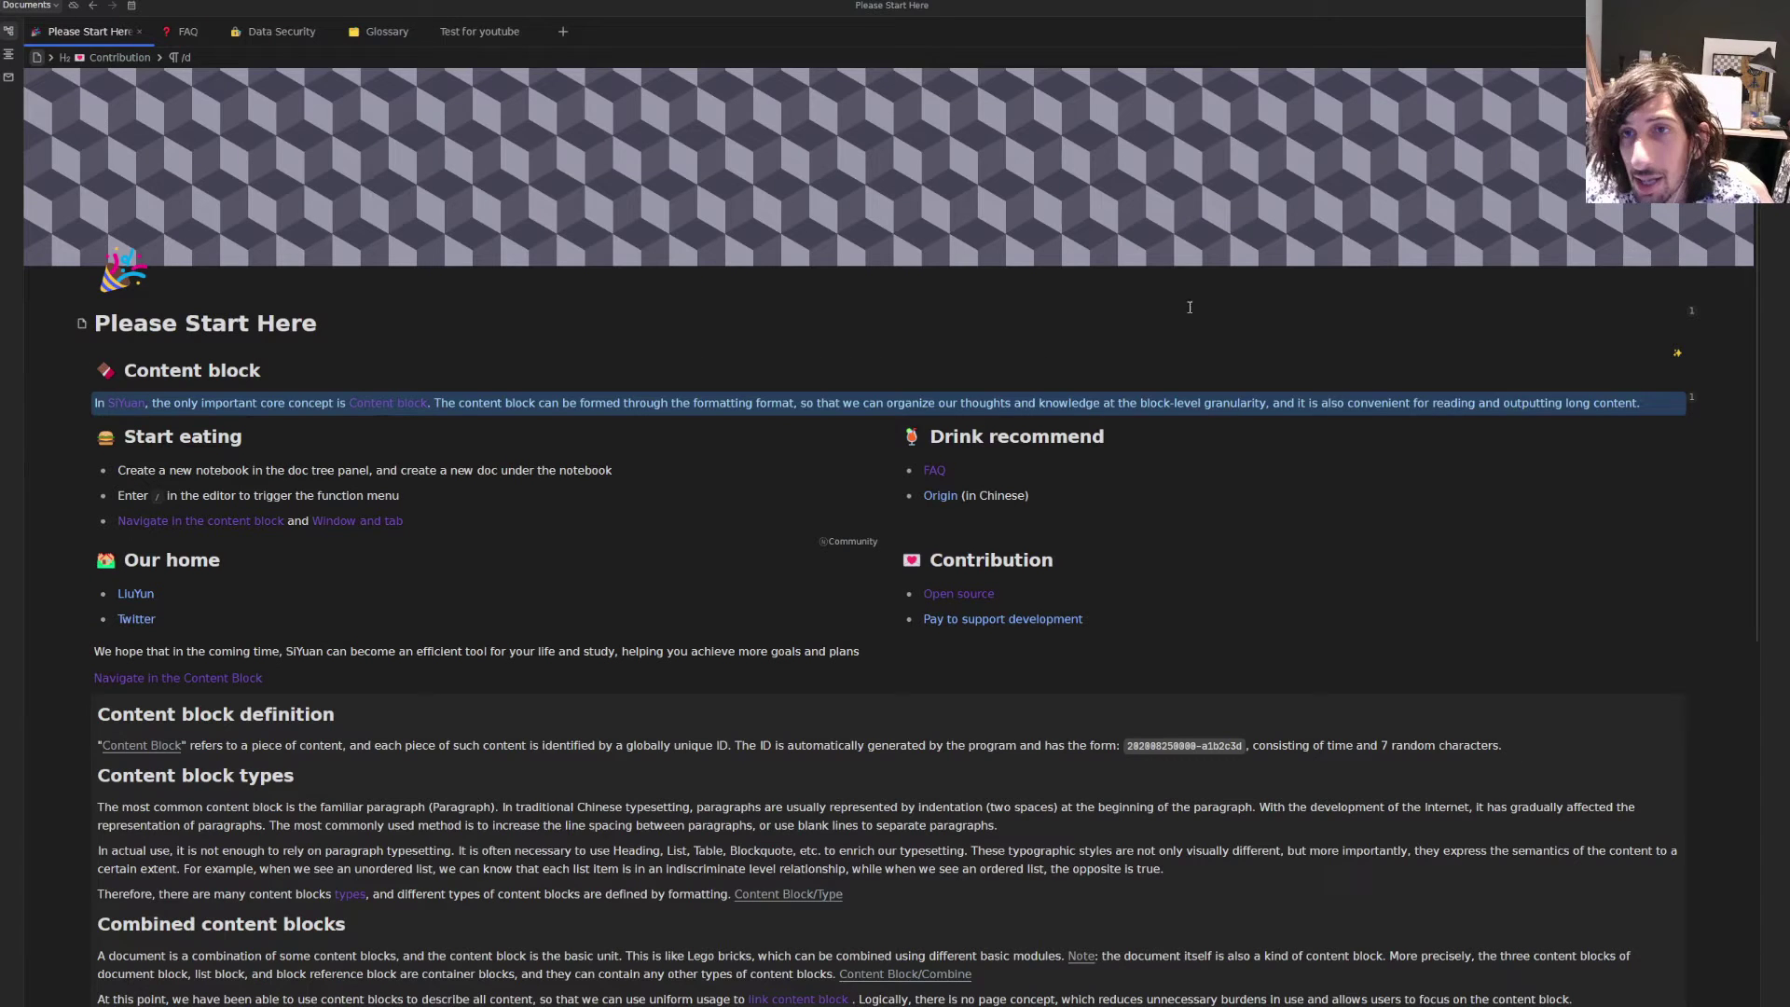
pyautogui.hotkey('alt', '8')
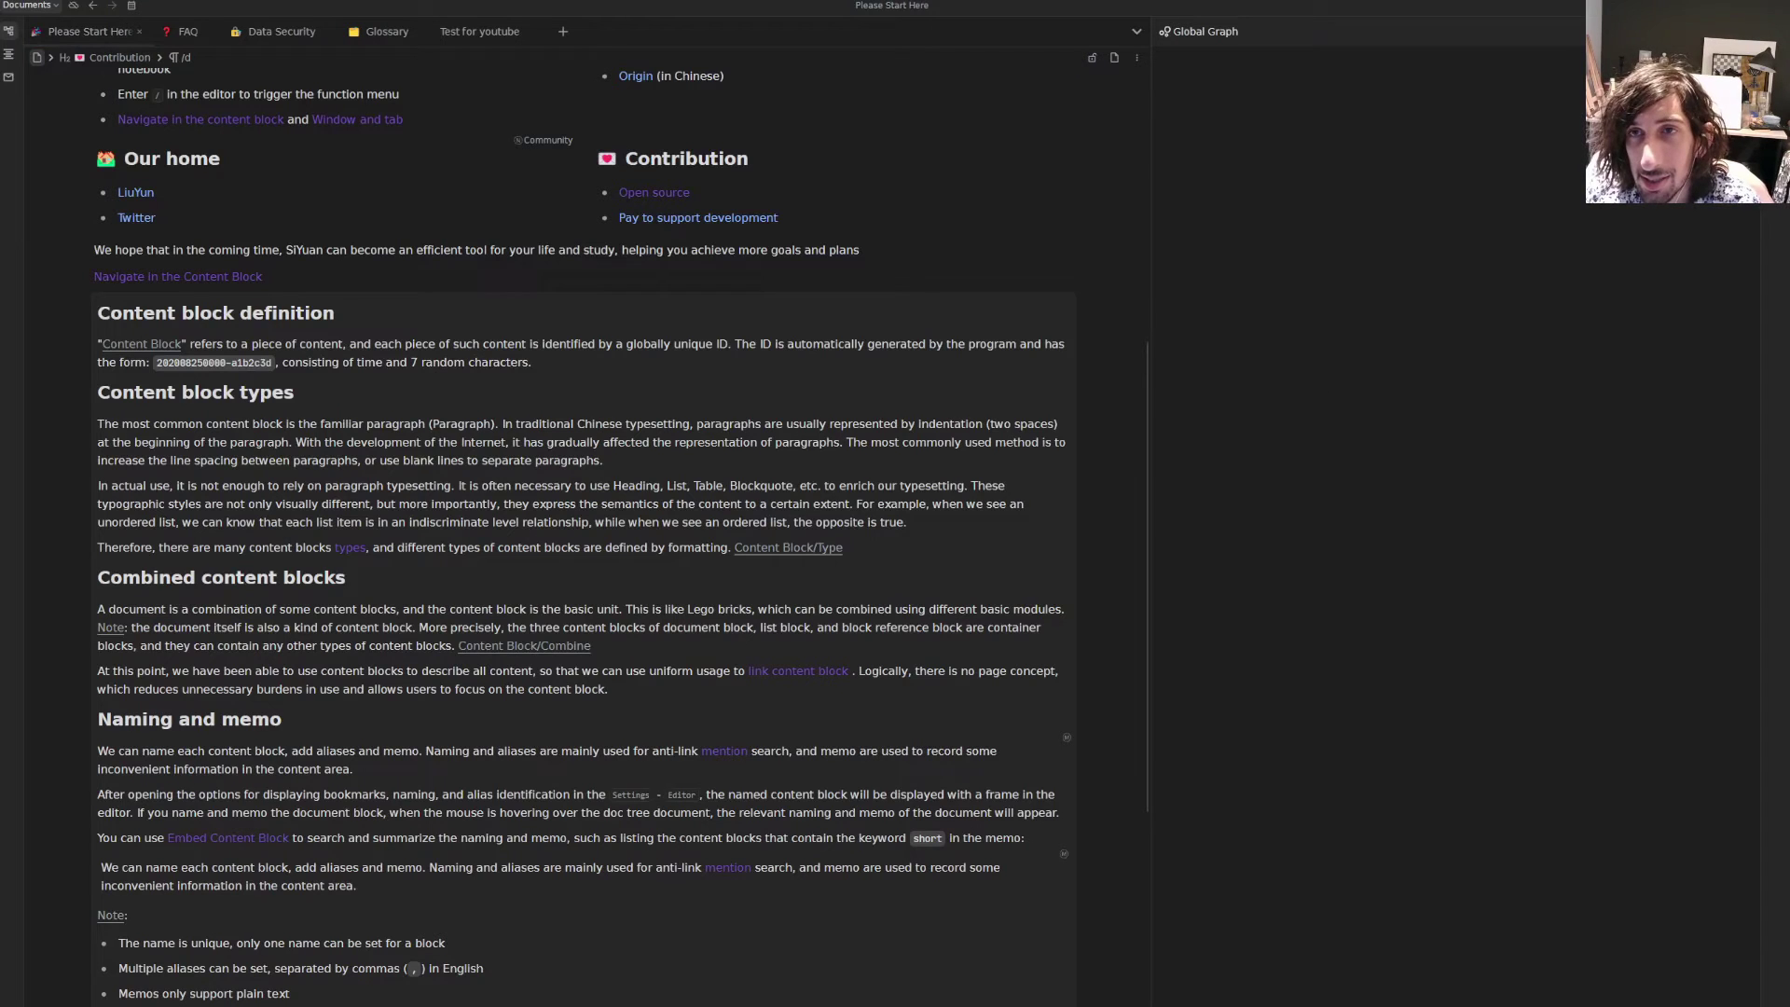
pyautogui.hotkey('alt', '7')
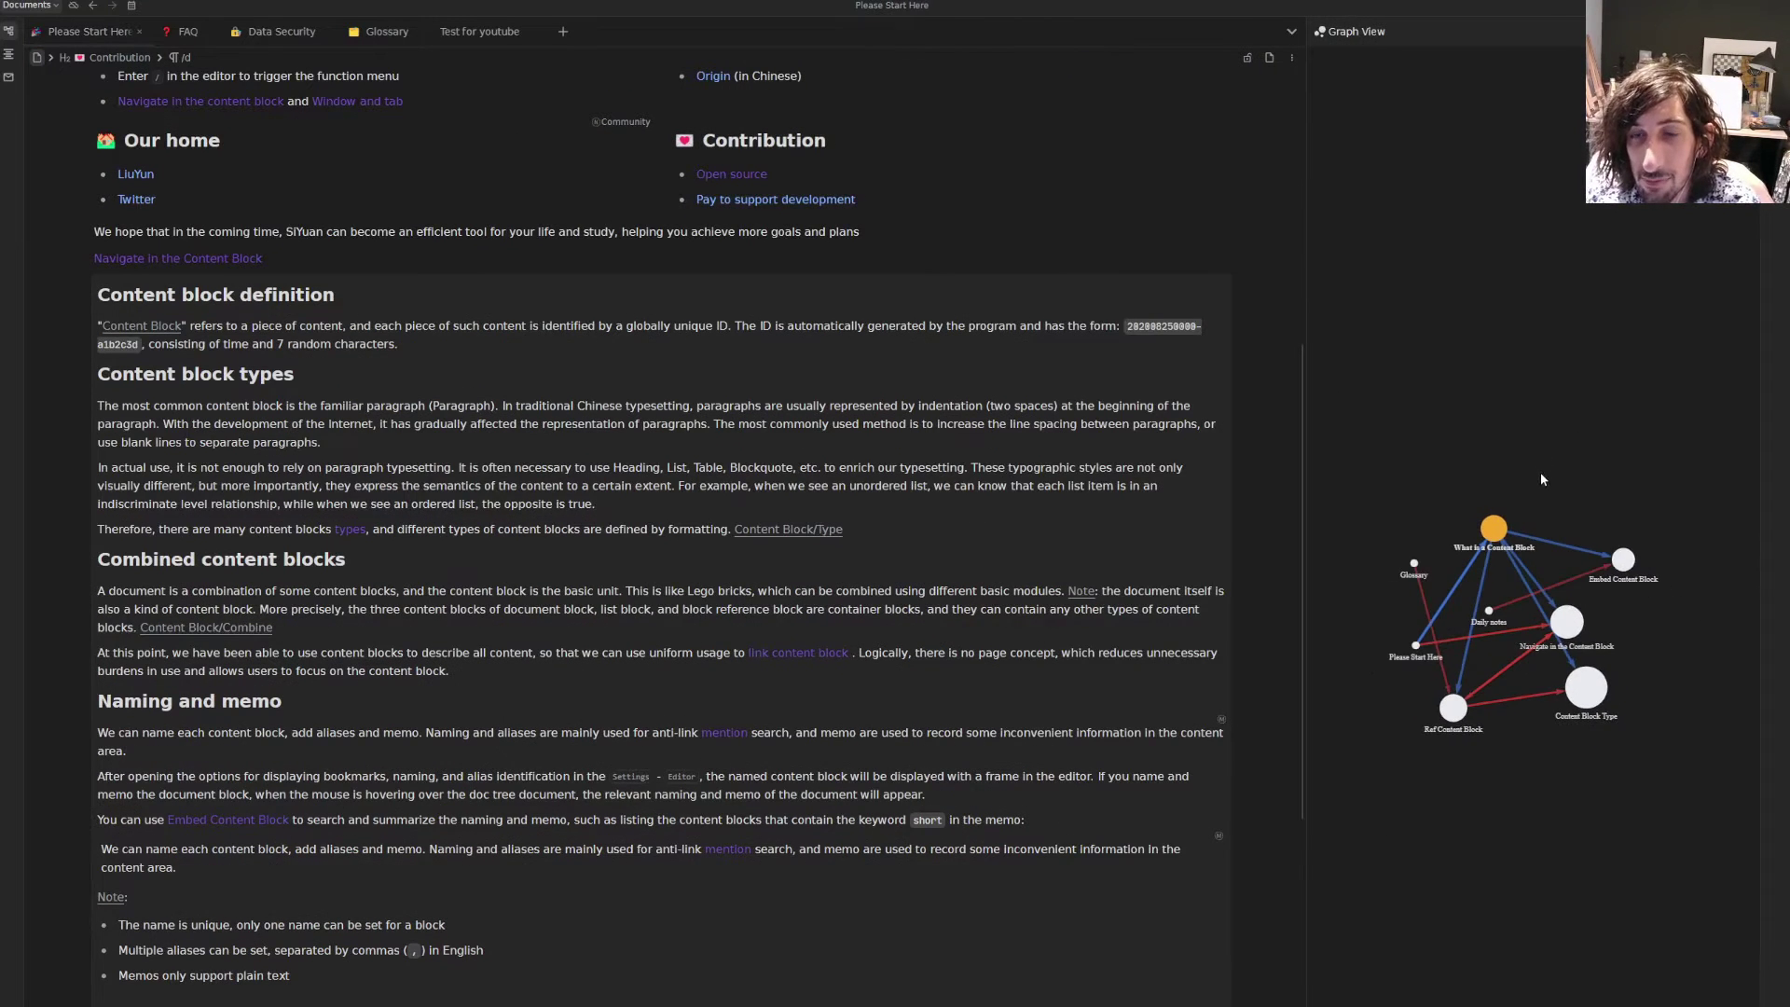
pyautogui.hotkey('alt', '7')
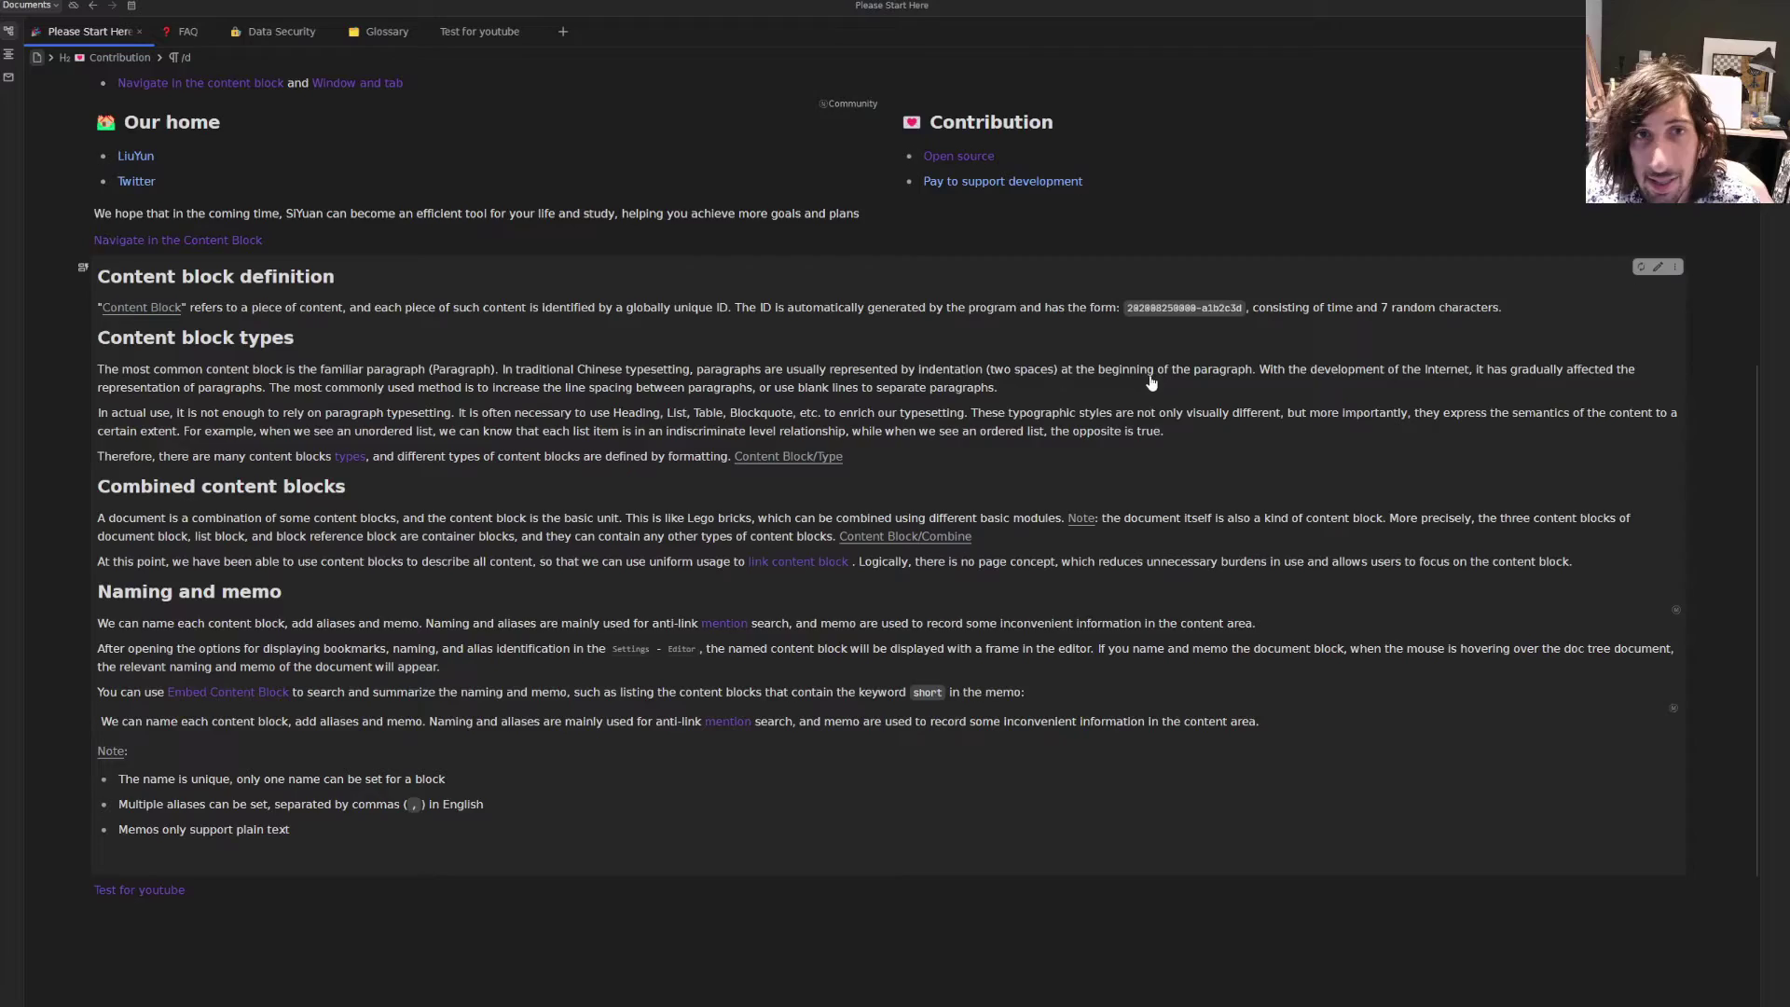
pyautogui.scroll(3, 1134, 372)
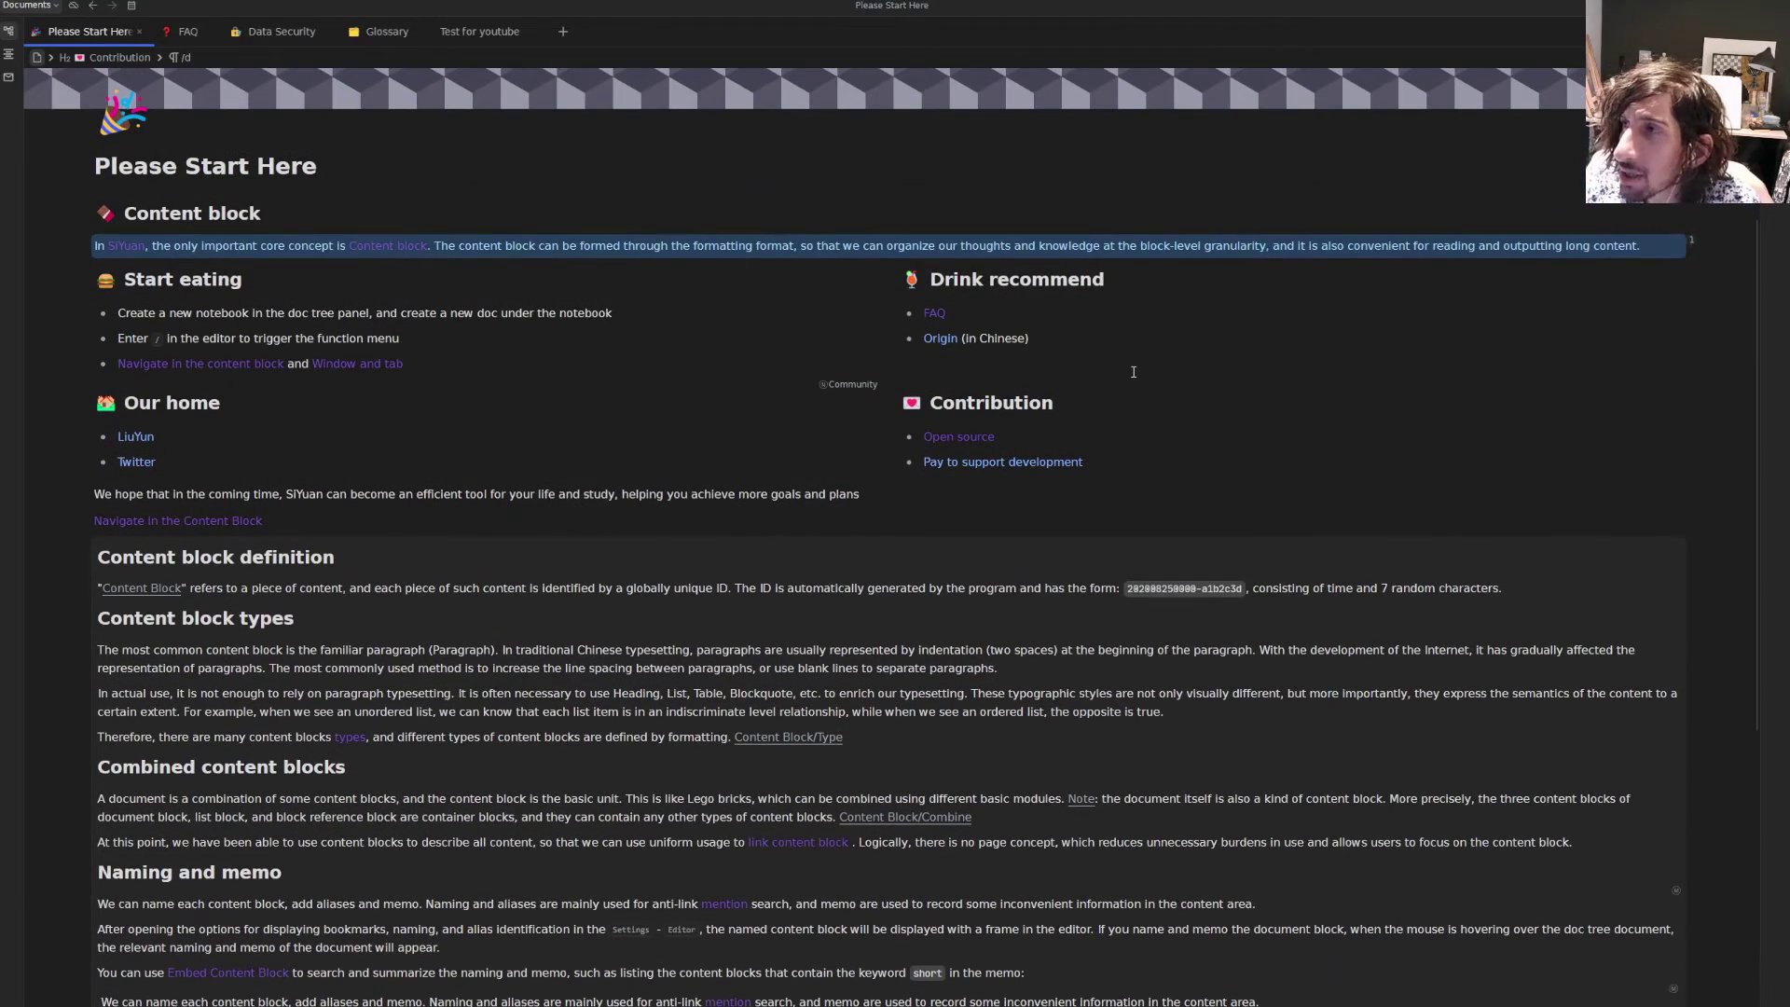
pyautogui.scroll(3, 1134, 372)
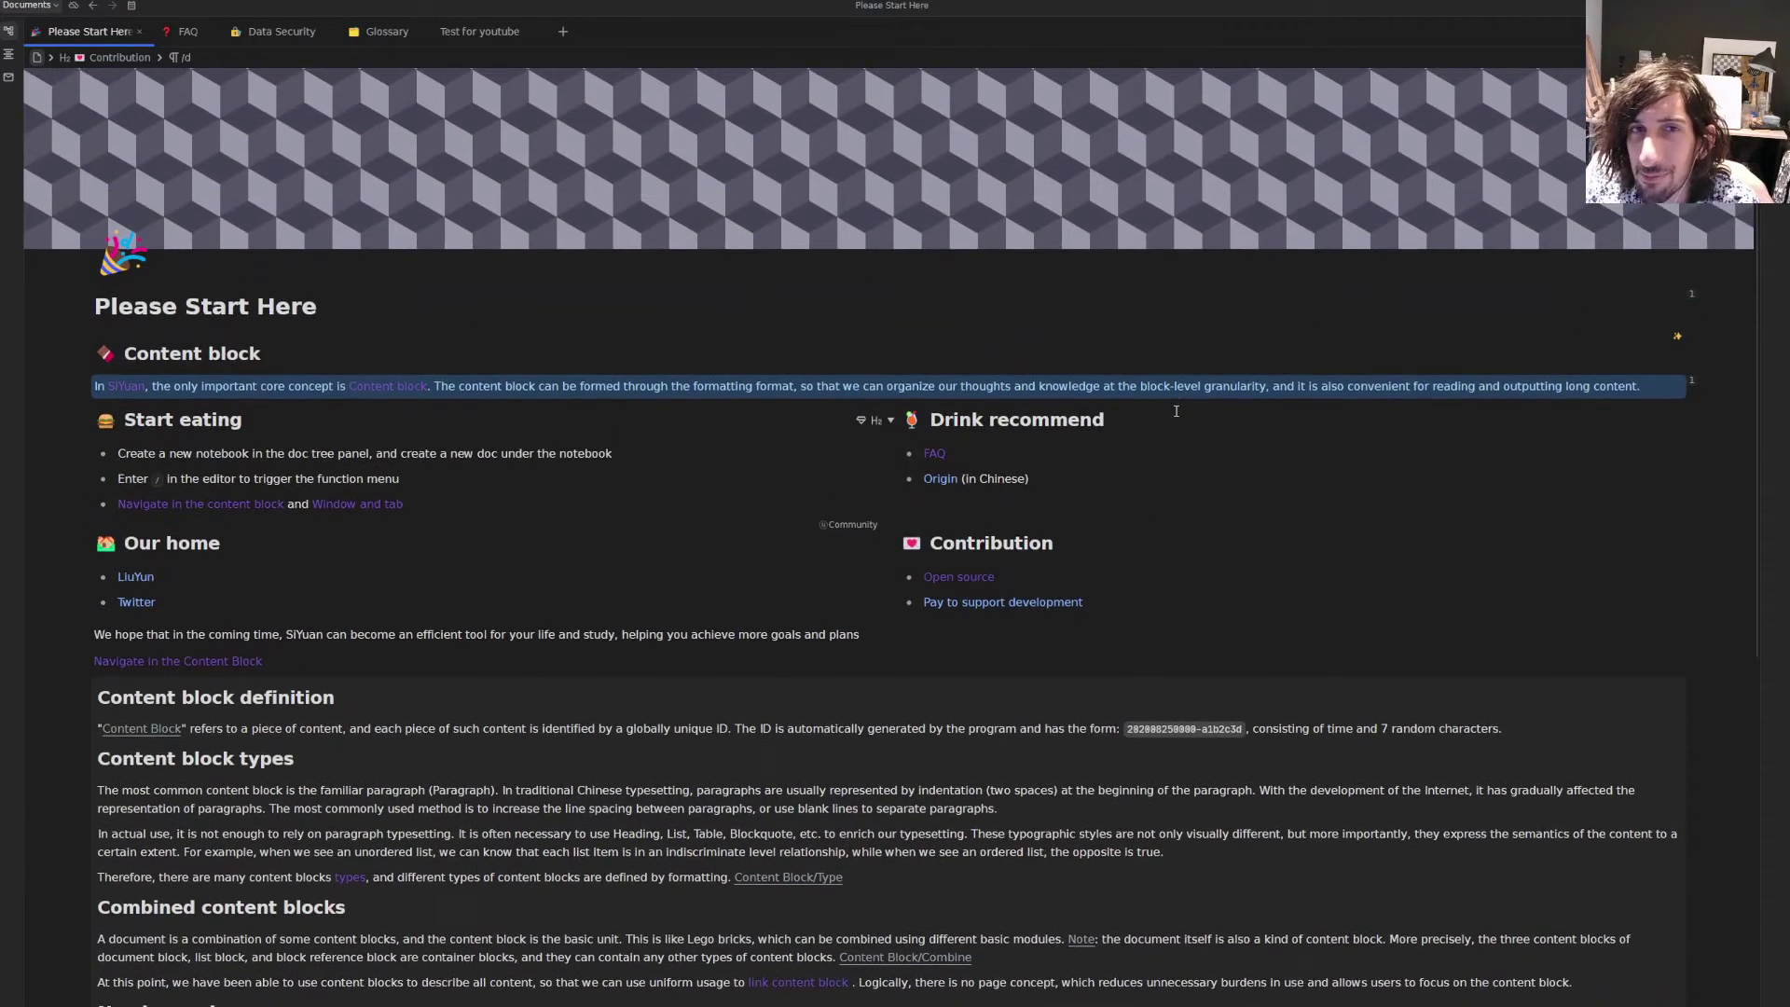
pyautogui.scroll(1, 690, 395)
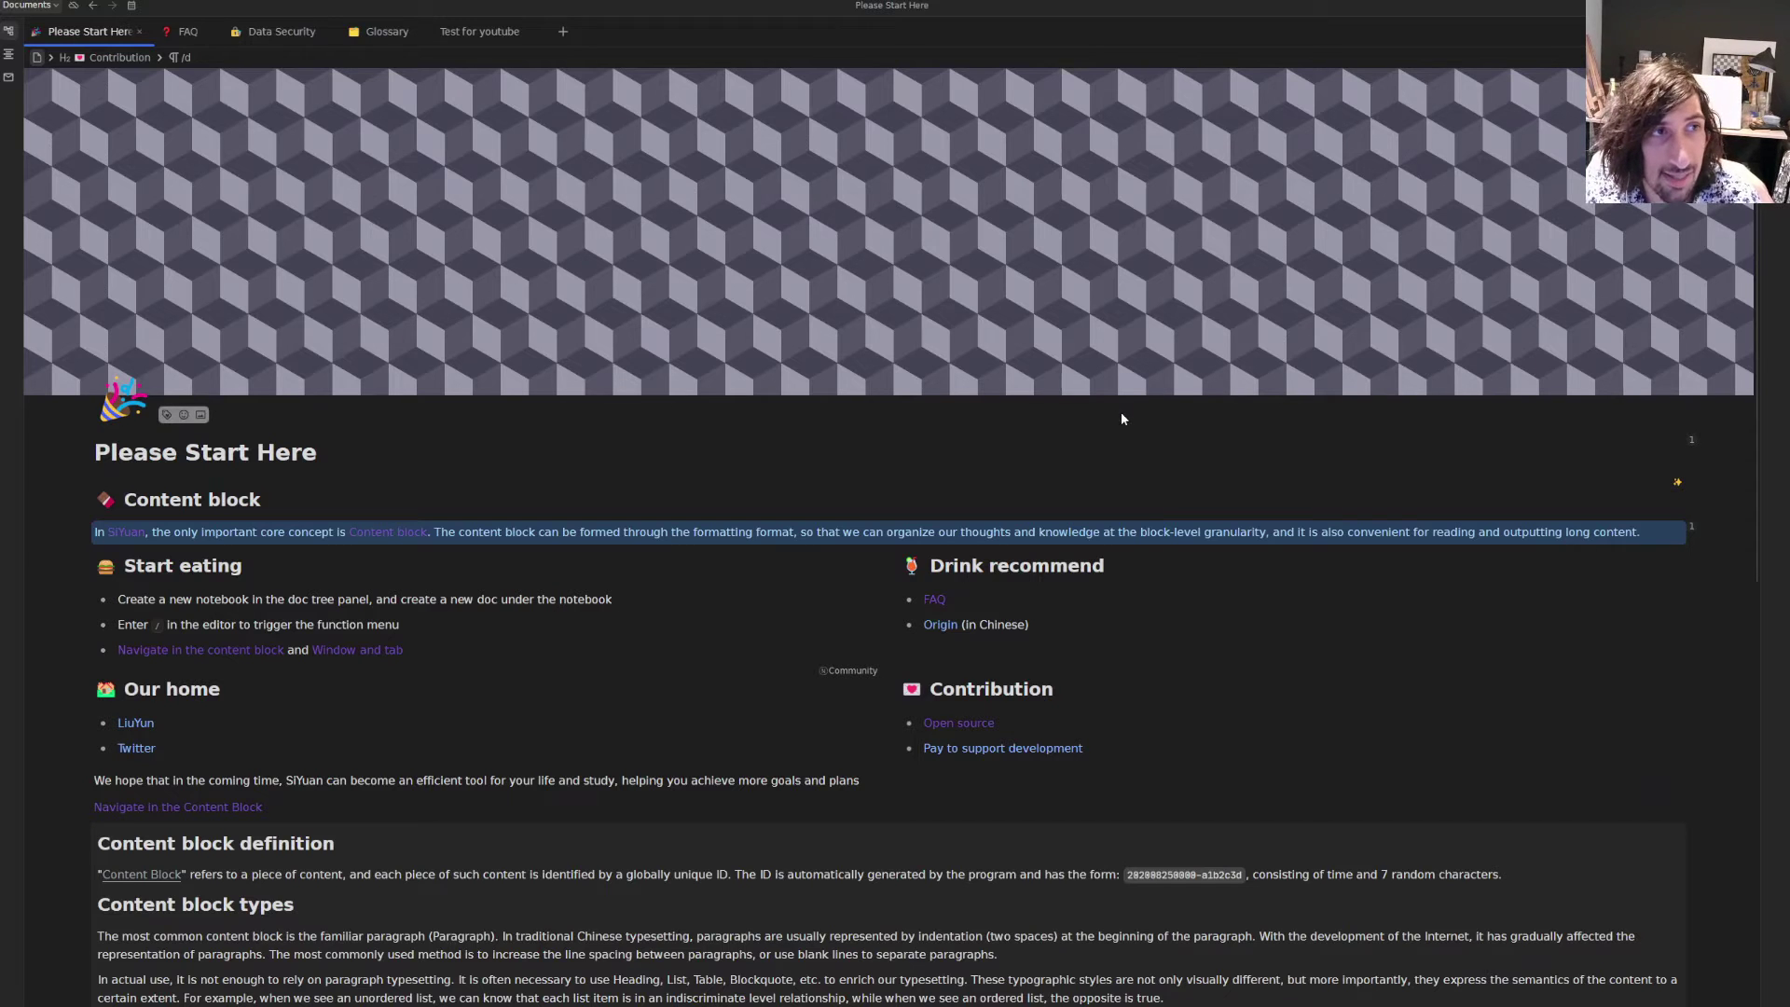
pyautogui.scroll(-1, 435, 496)
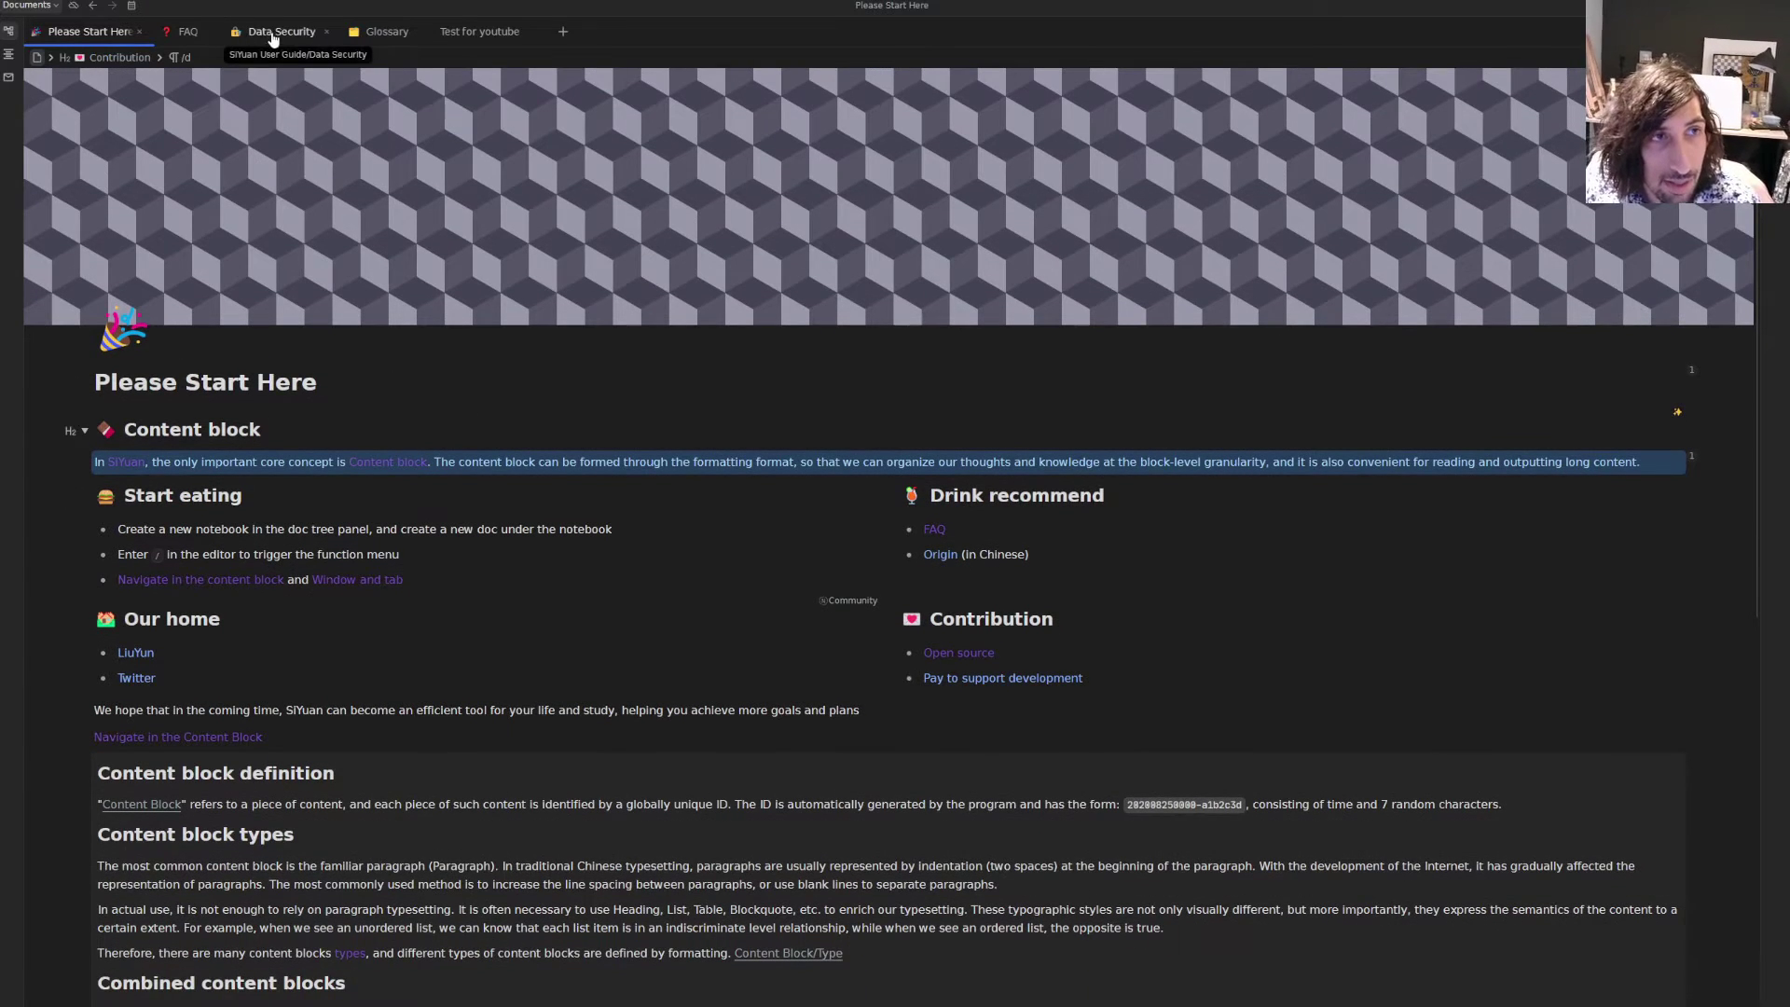
# - Dock the Data Security tab as its own pane beside Please Start Here
pyautogui.moveTo(282, 31); pyautogui.dragTo(1016, 184)
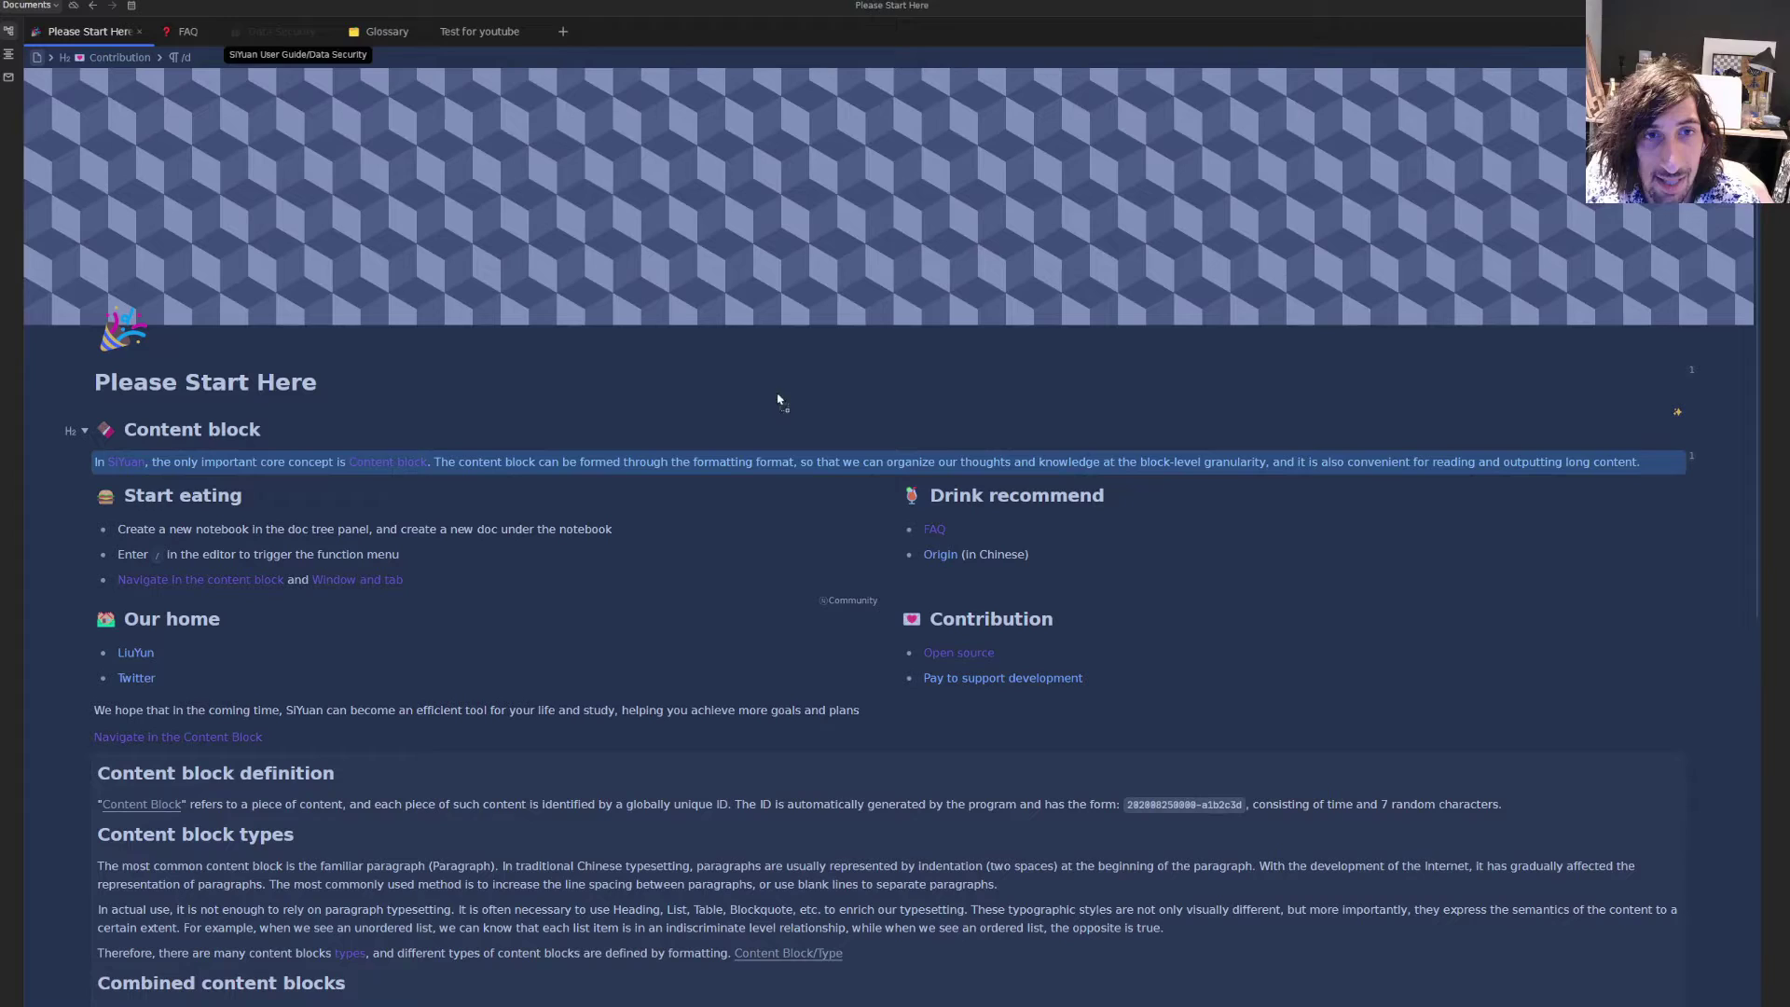
pyautogui.moveTo(779, 400); pyautogui.dragTo(510, 172)
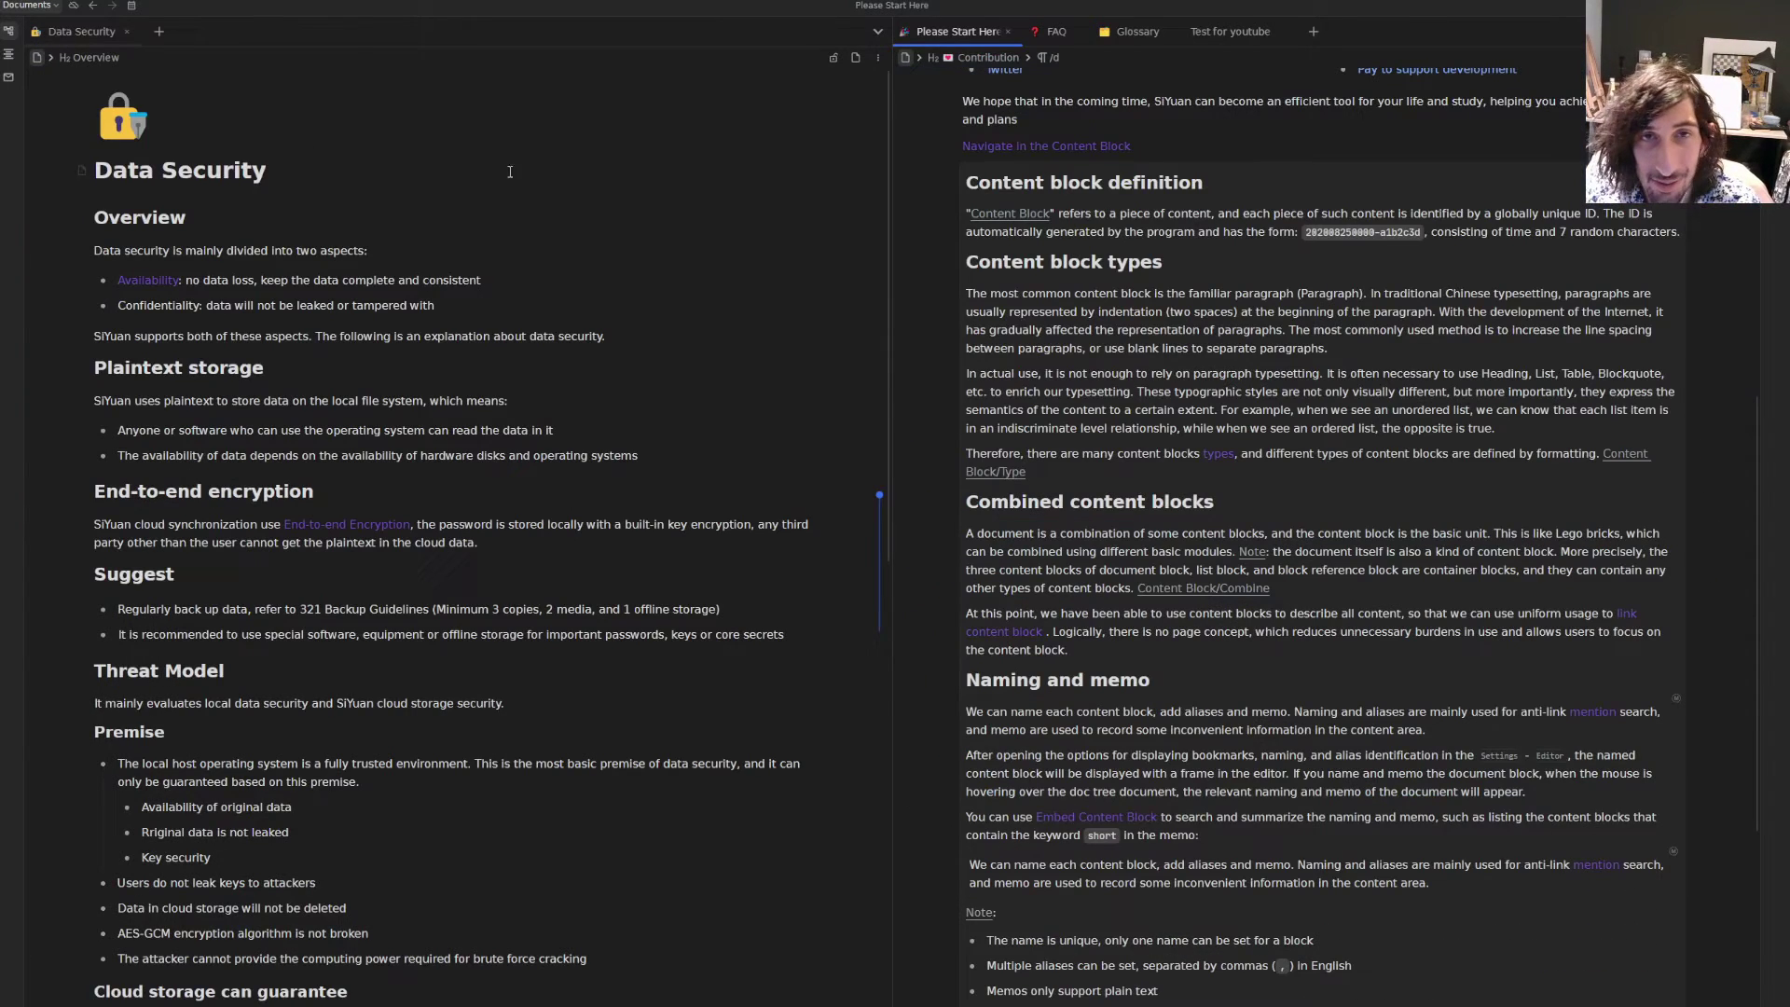
pyautogui.scroll(-3, 280, 373)
pyautogui.scroll(-2, 1100, 298)
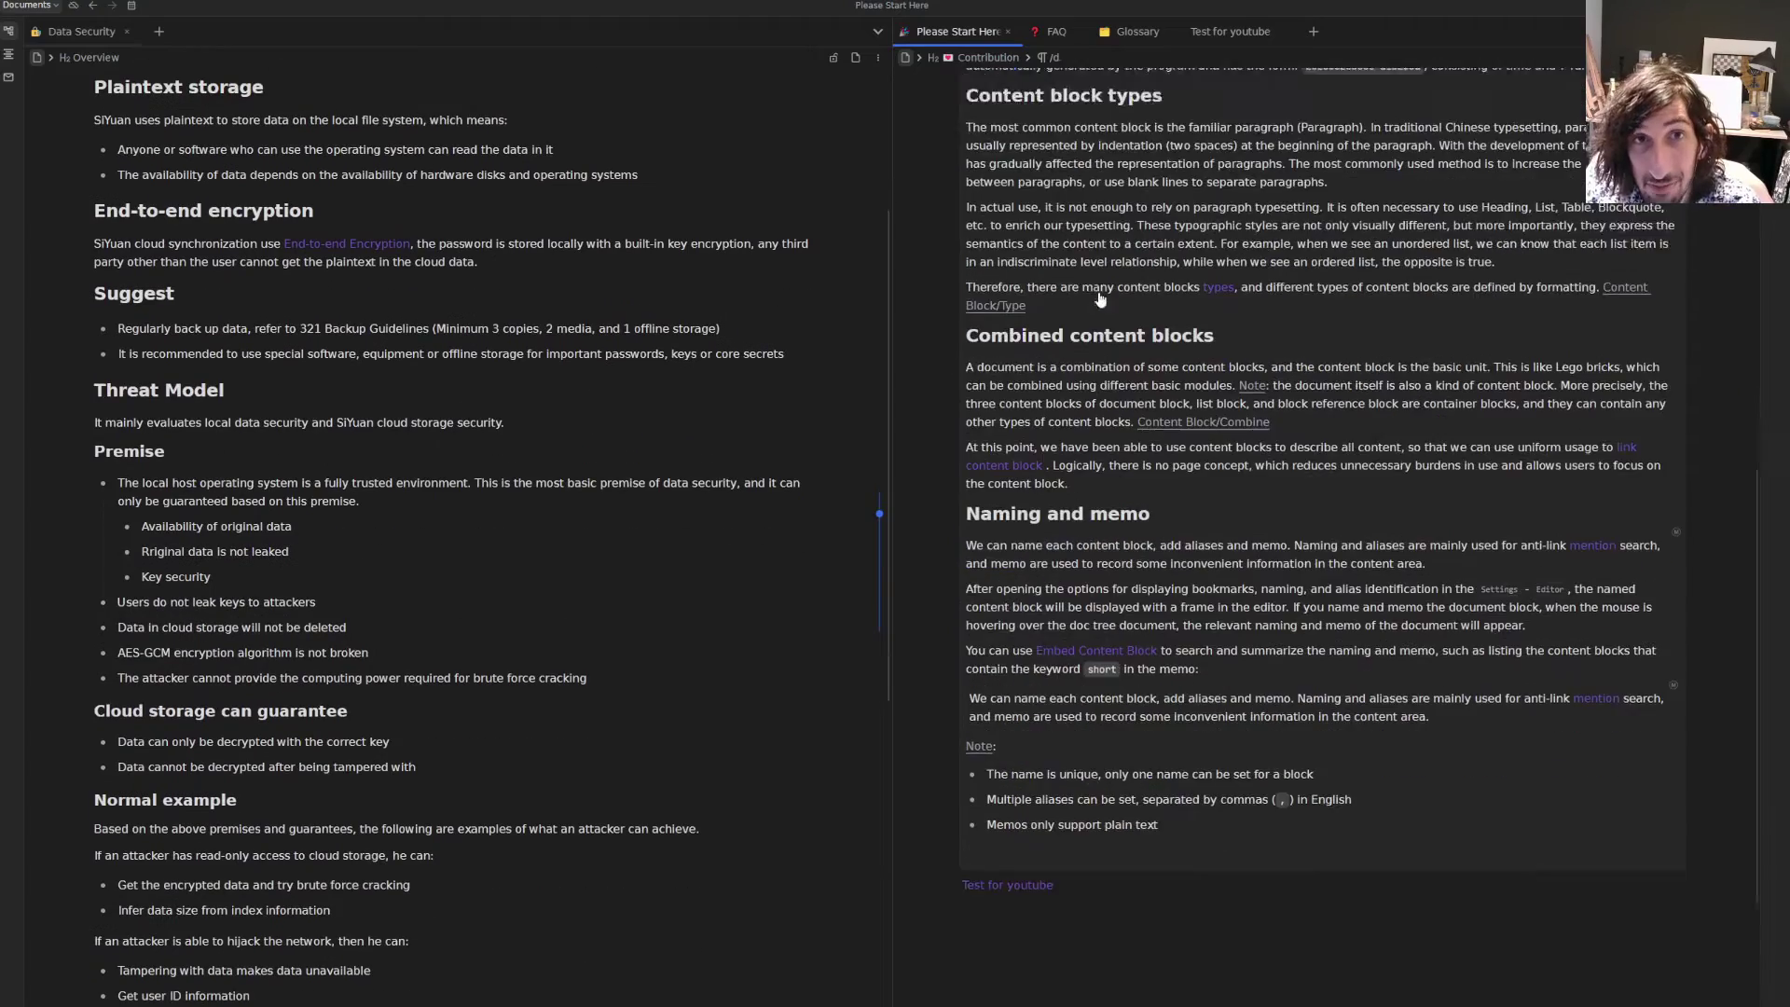
pyautogui.scroll(-2, 1101, 298)
pyautogui.scroll(3, 1156, 336)
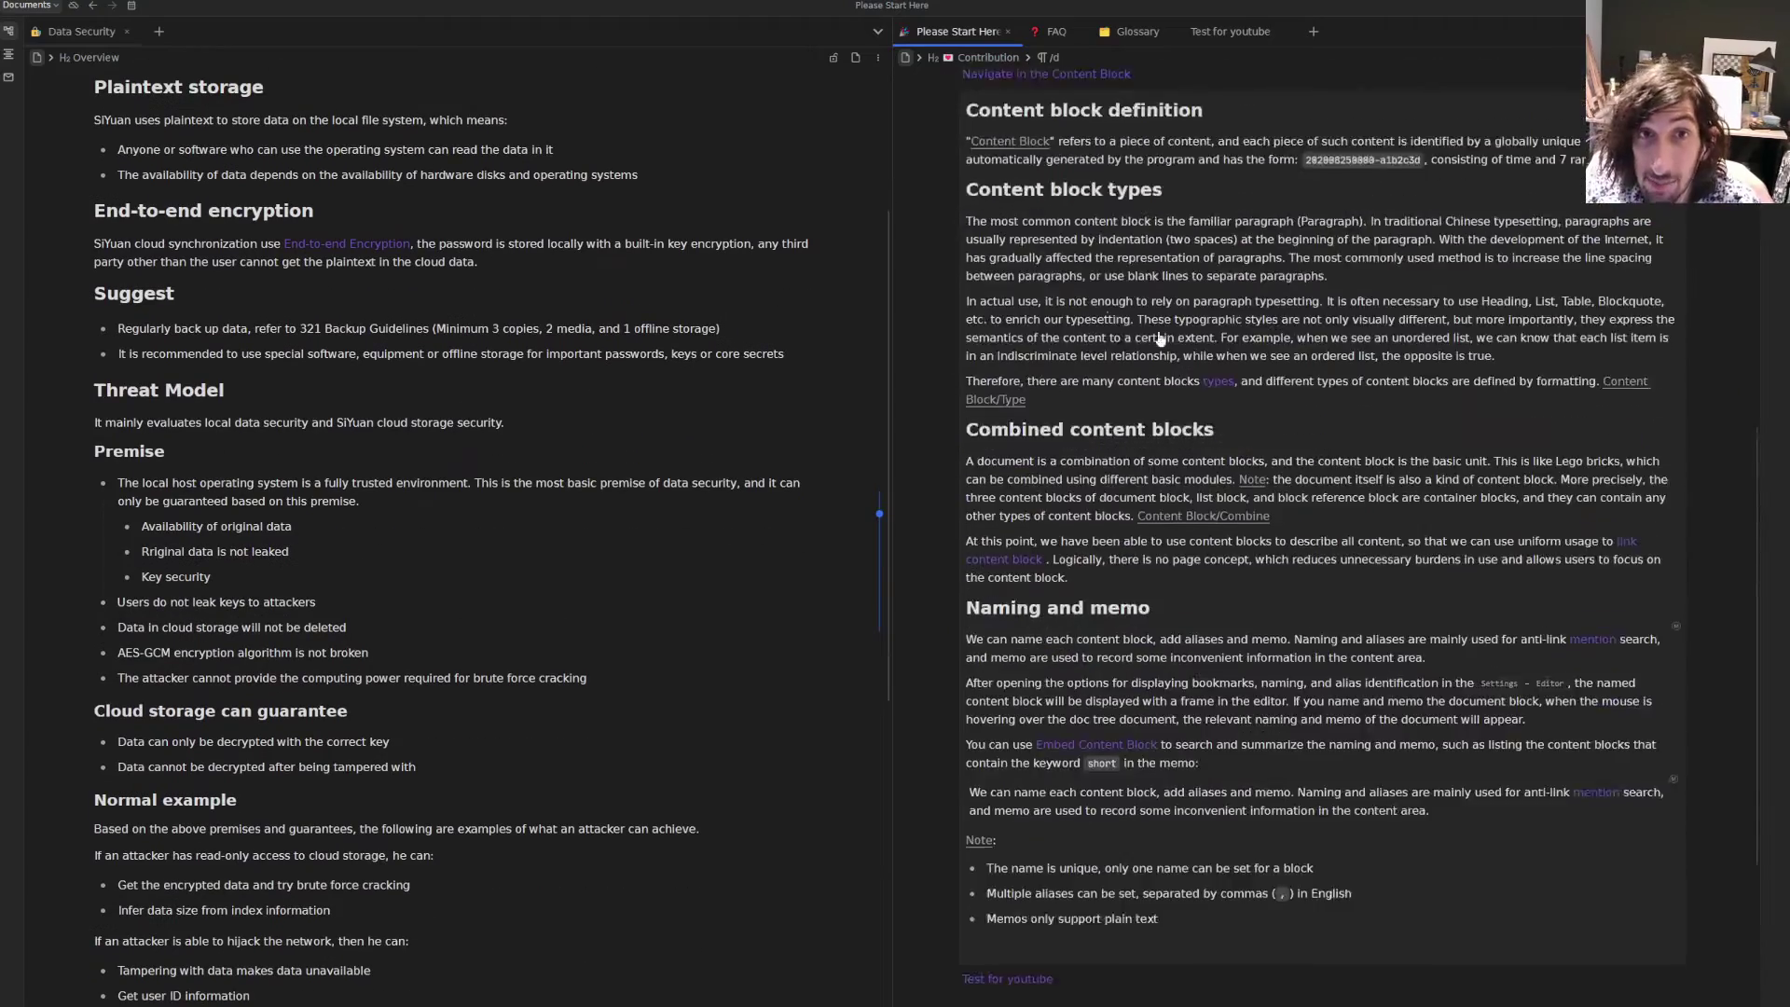
pyautogui.scroll(2, 1159, 338)
pyautogui.scroll(-3, 363, 314)
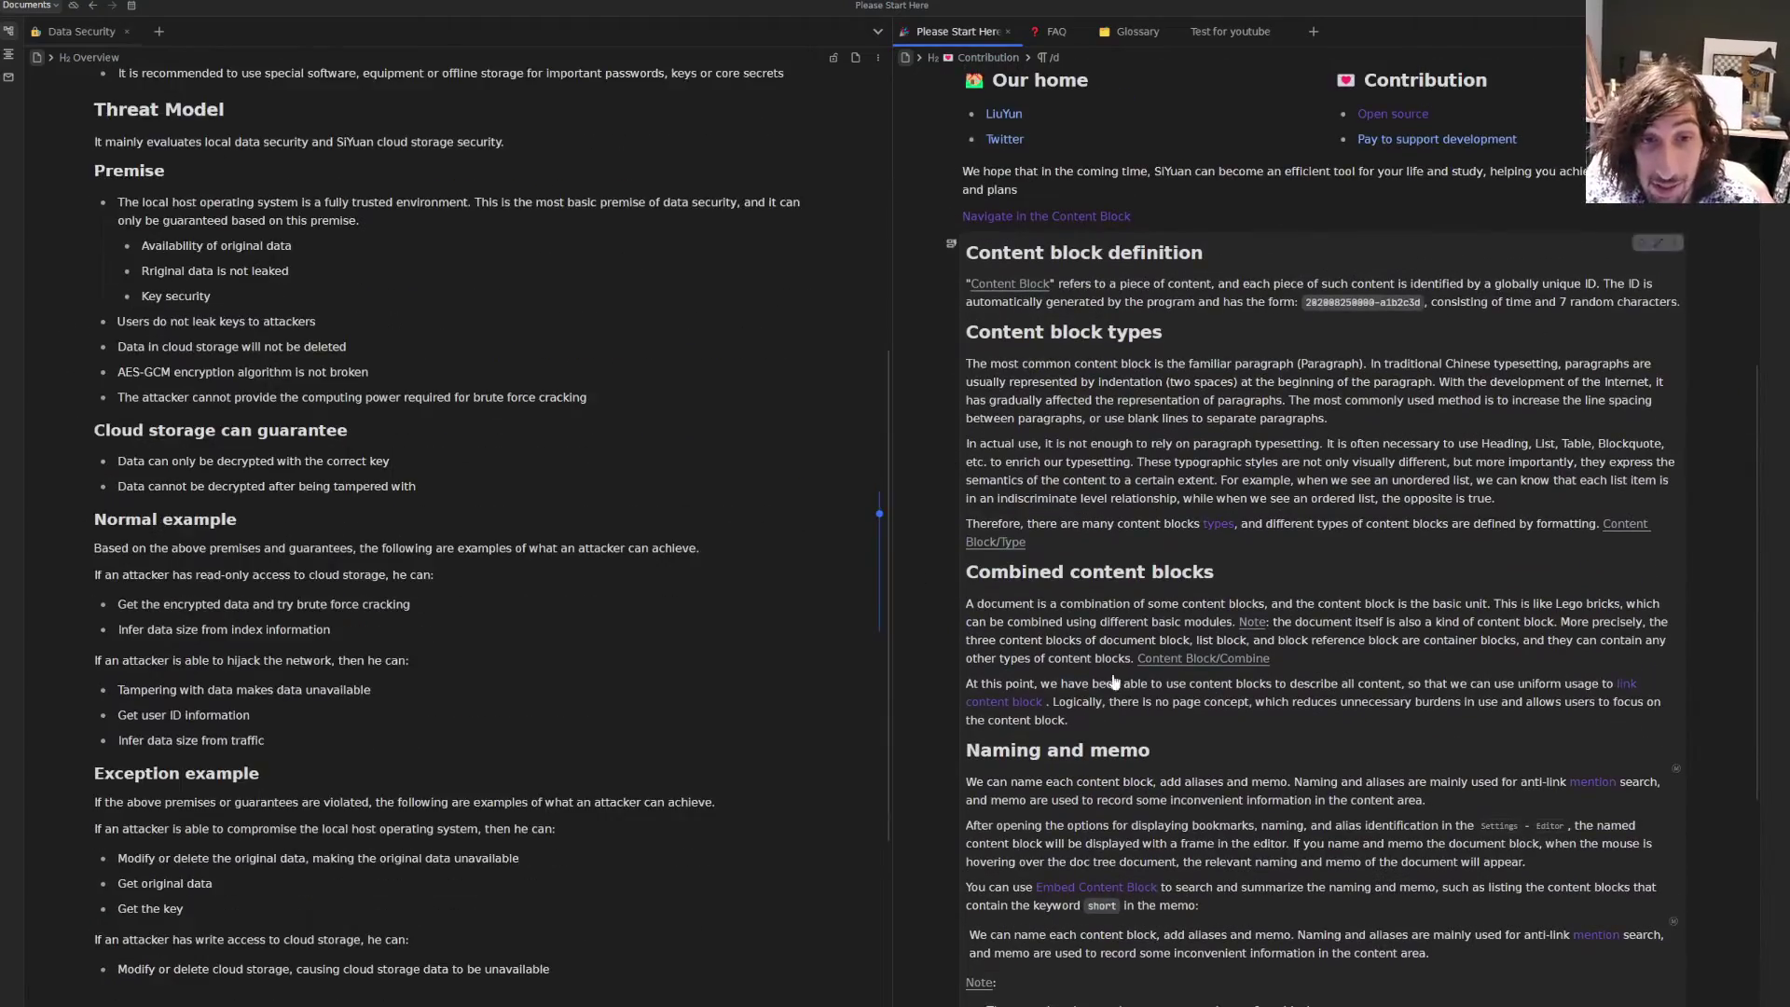
pyautogui.scroll(-3, 1156, 467)
pyautogui.scroll(-2, 658, 876)
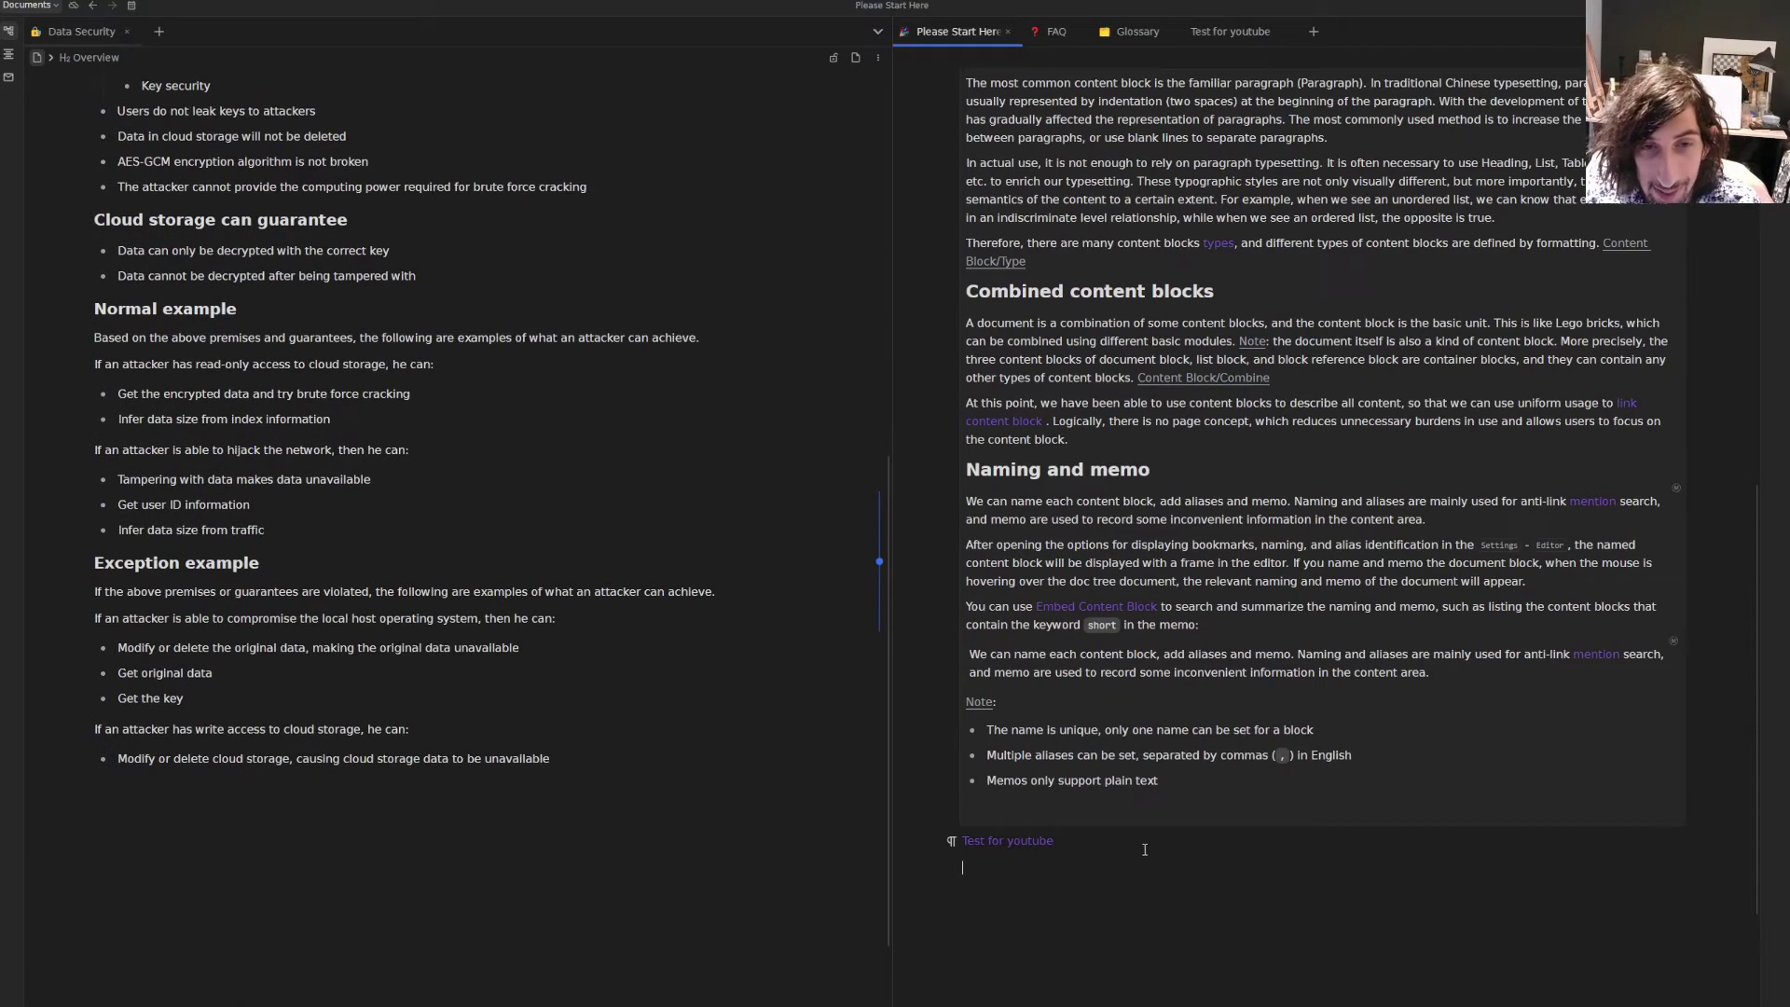
# - Replace the plain 'Test for youtube' text with a block reference to that block
pyautogui.moveTo(1055, 841); pyautogui.dragTo(951, 843)
pyautogui.press('BackSpace')
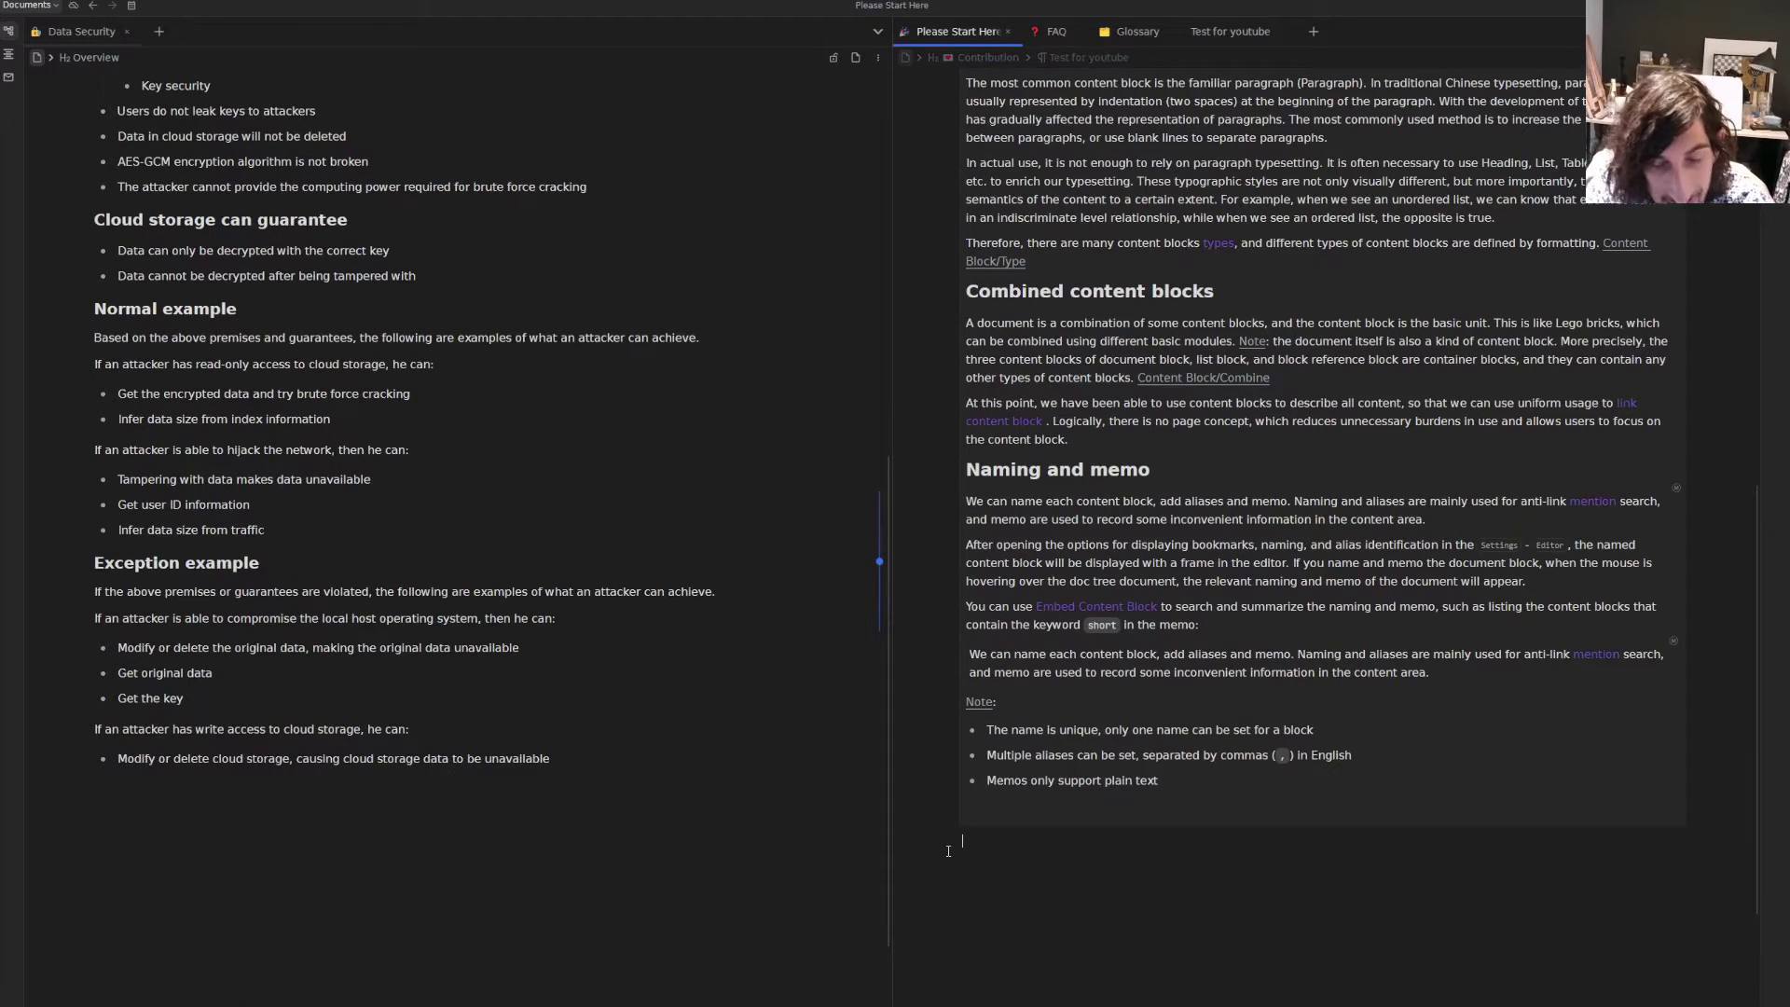
pyautogui.write('/')
pyautogui.press('Down')
pyautogui.press('Down')
pyautogui.press('Down')
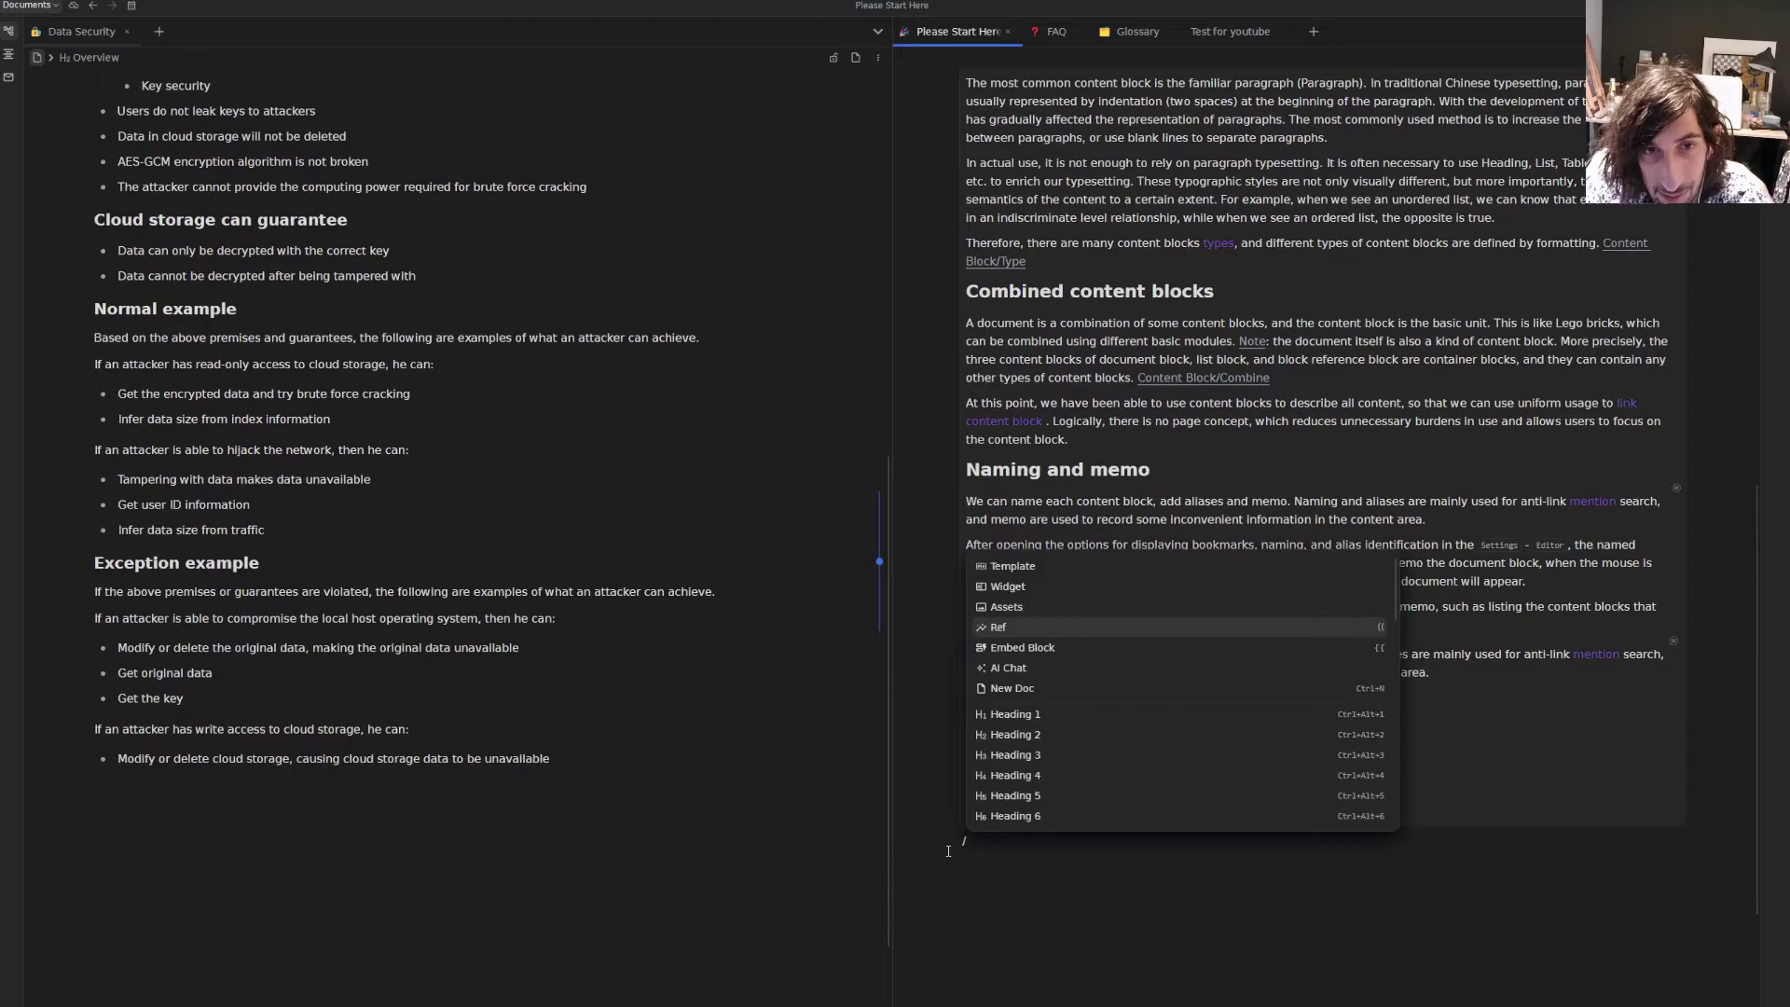
pyautogui.press('Return')
pyautogui.press('Down')
pyautogui.press('Down')
pyautogui.press('Return')
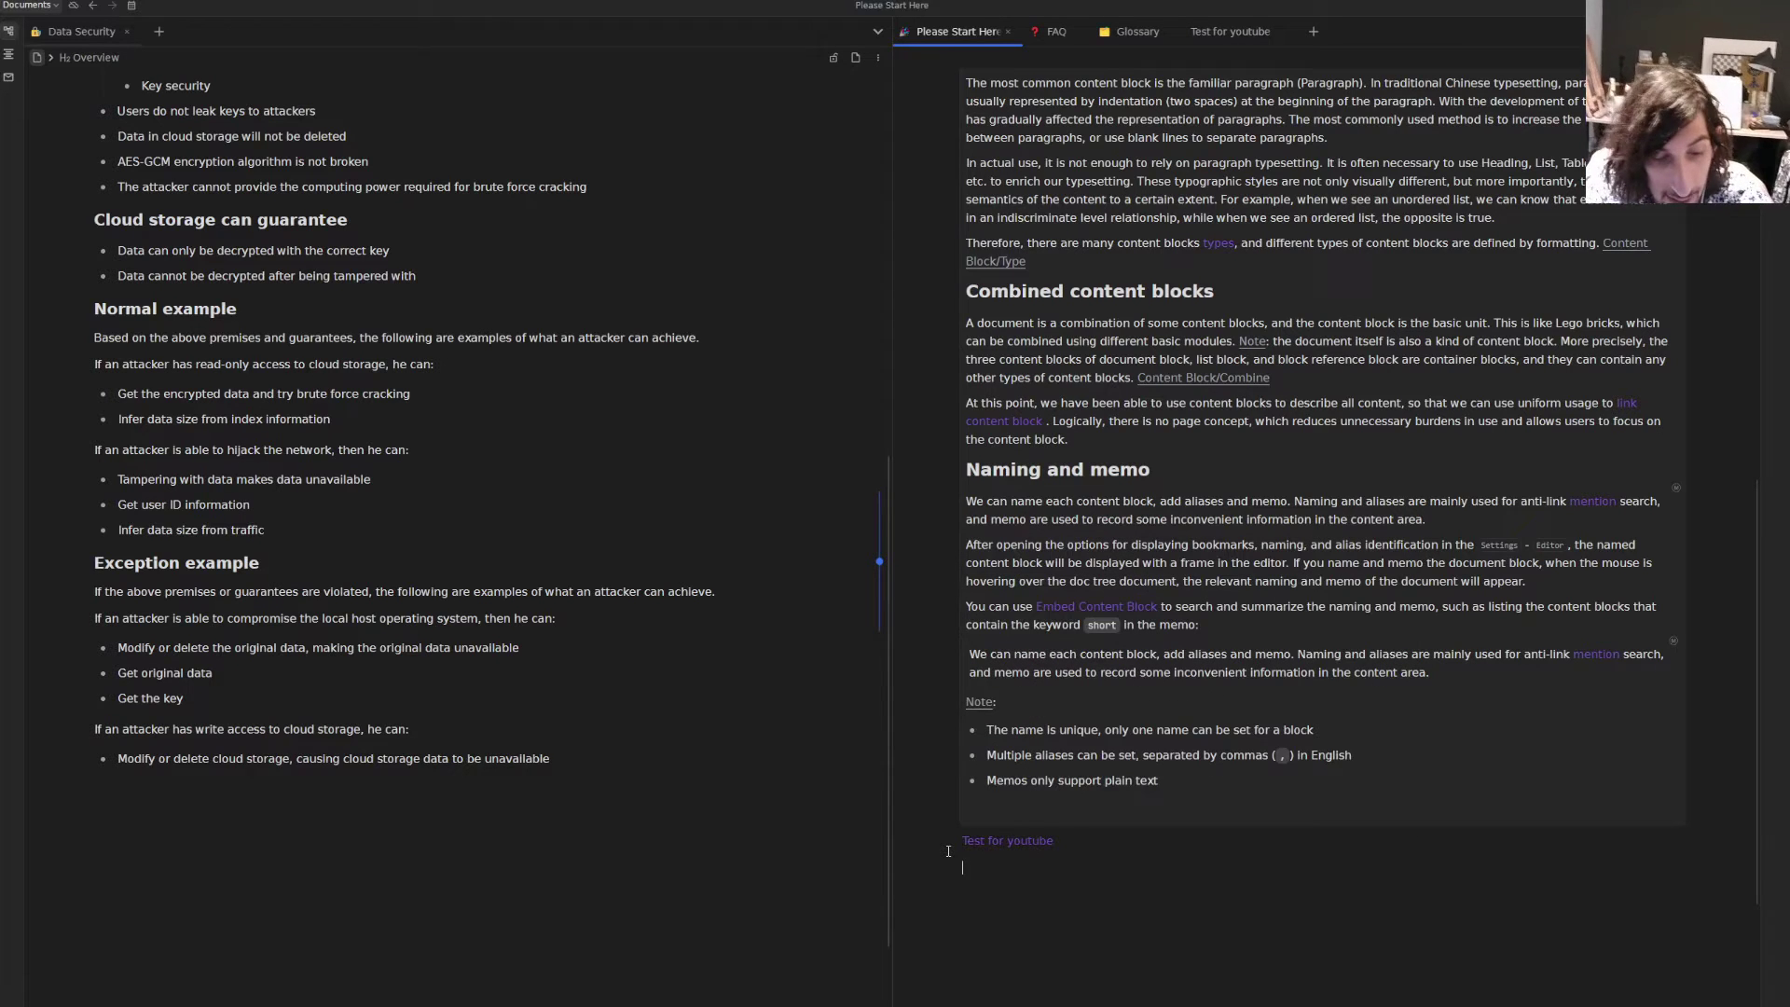
# - Embed the Origin of the name "SiYuan" heading block below the reference
pyautogui.write('/')
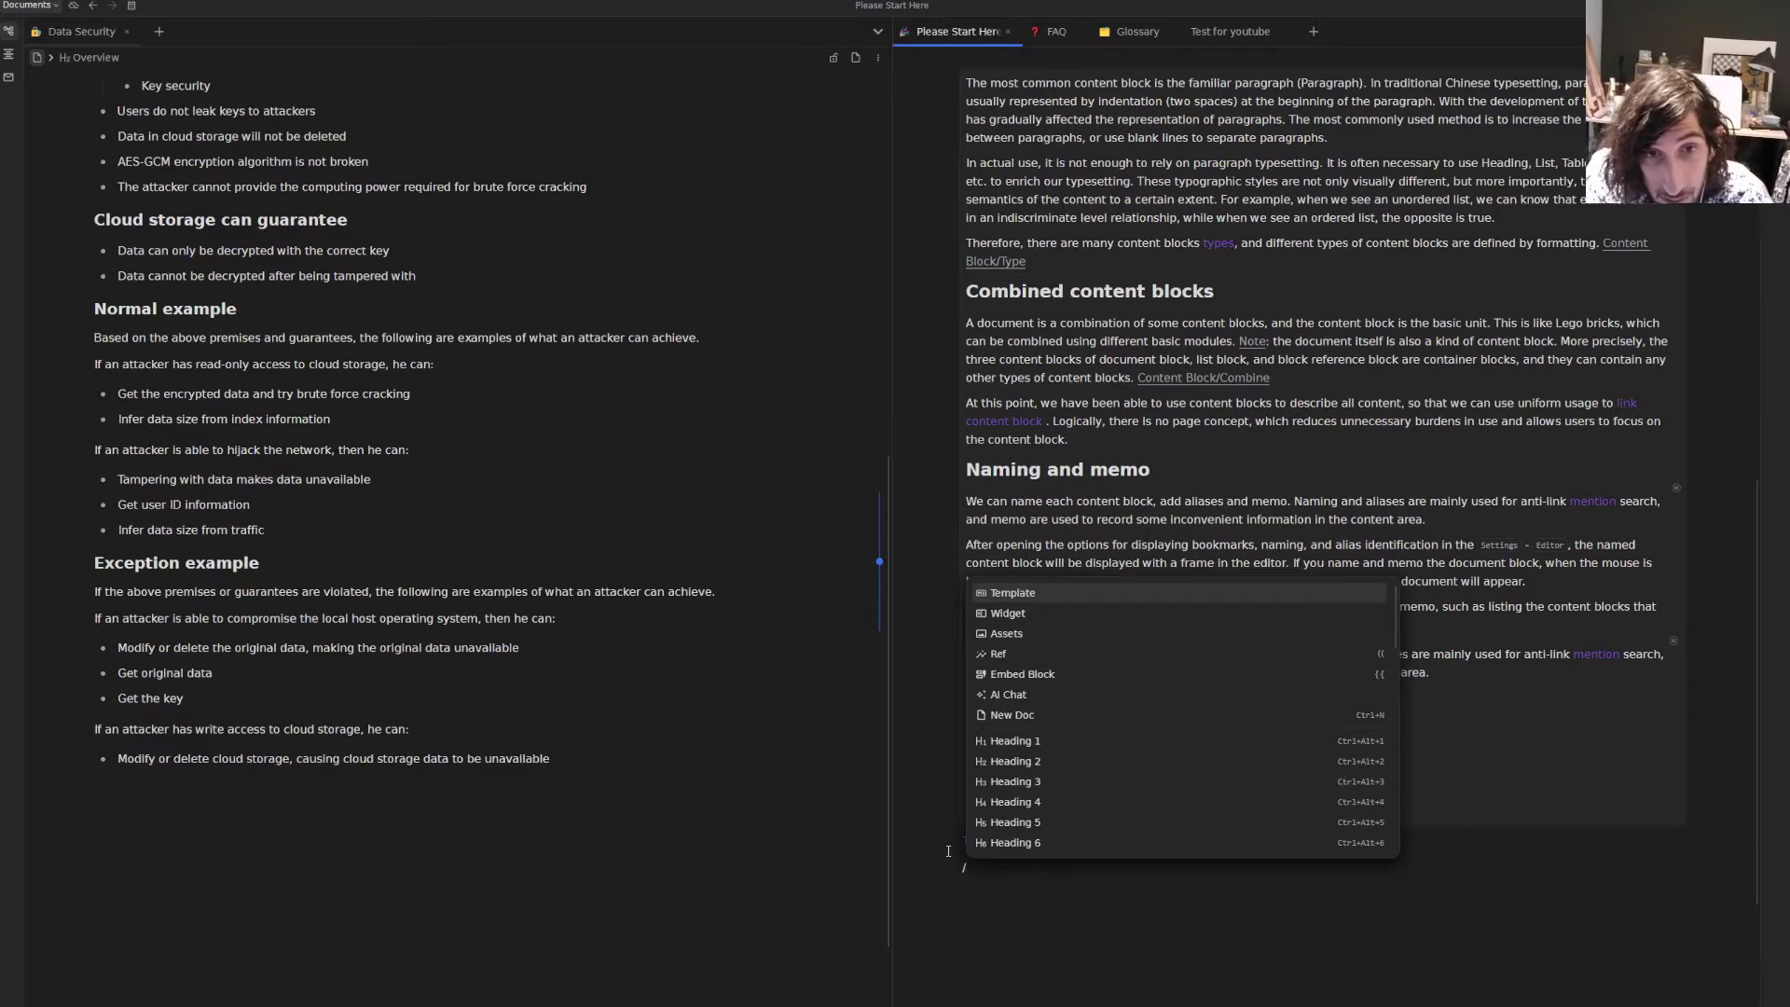
pyautogui.press('Down')
pyautogui.press('Down')
pyautogui.press('Down')
pyautogui.press('Down')
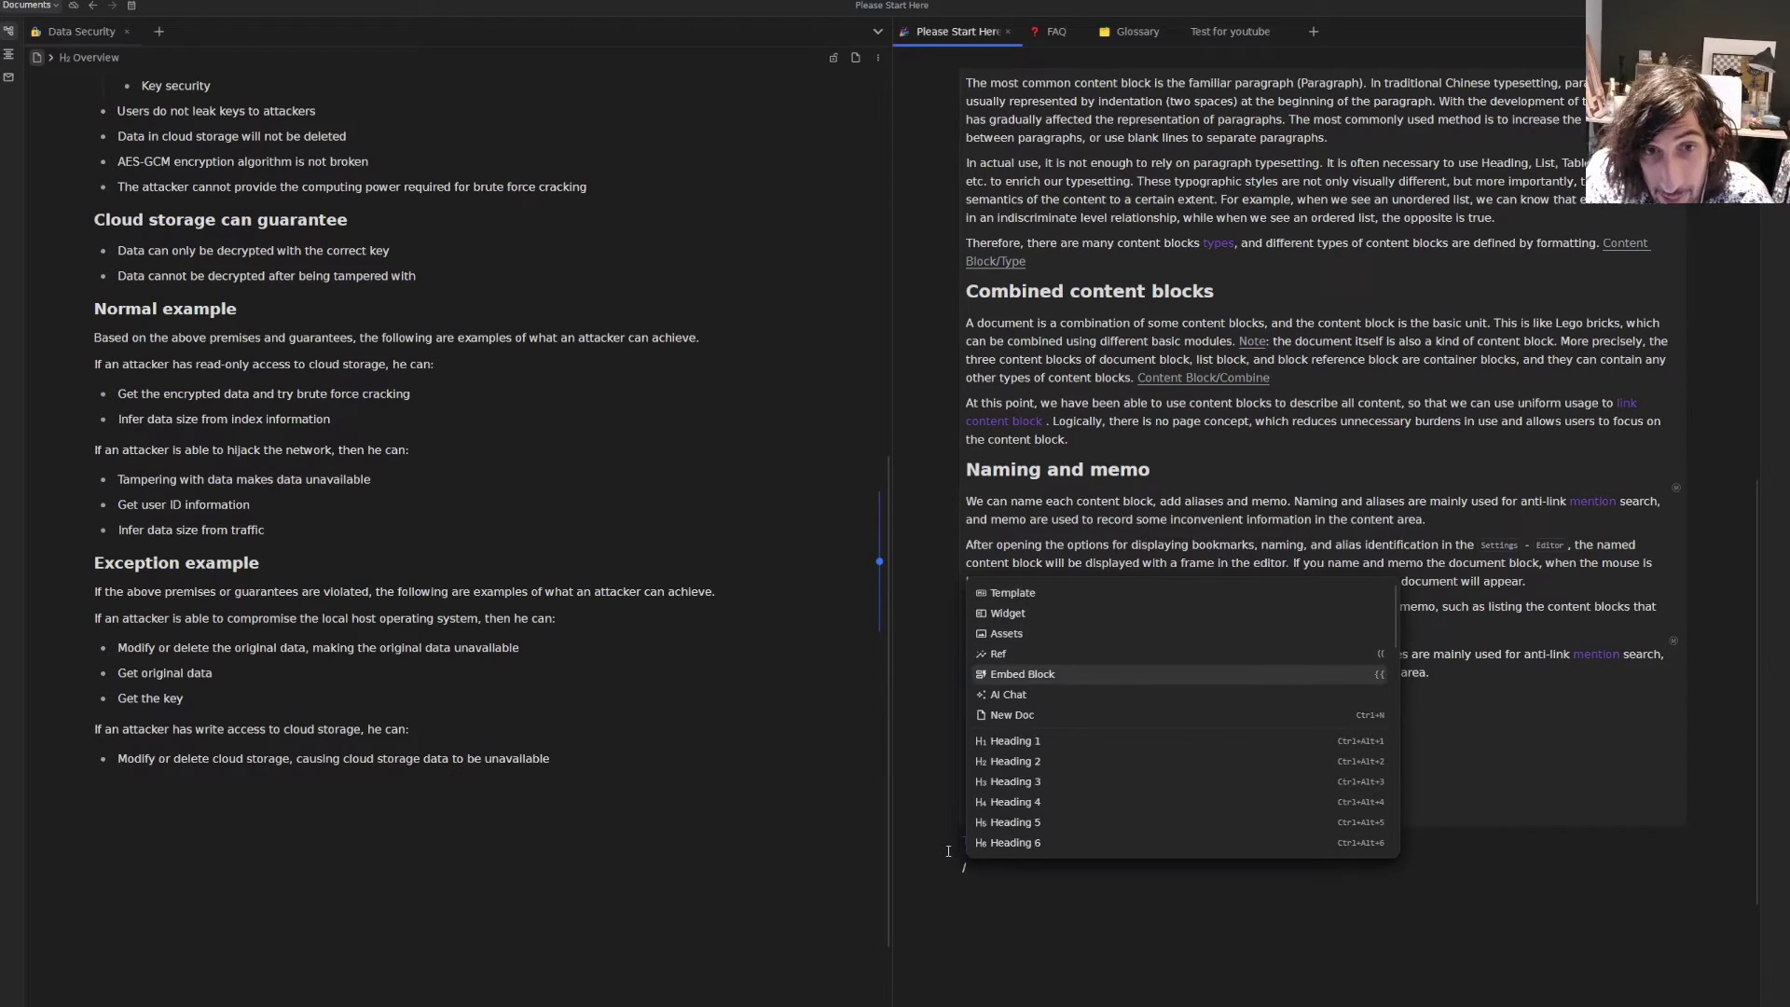
pyautogui.press('Return')
pyautogui.click(1072, 658)
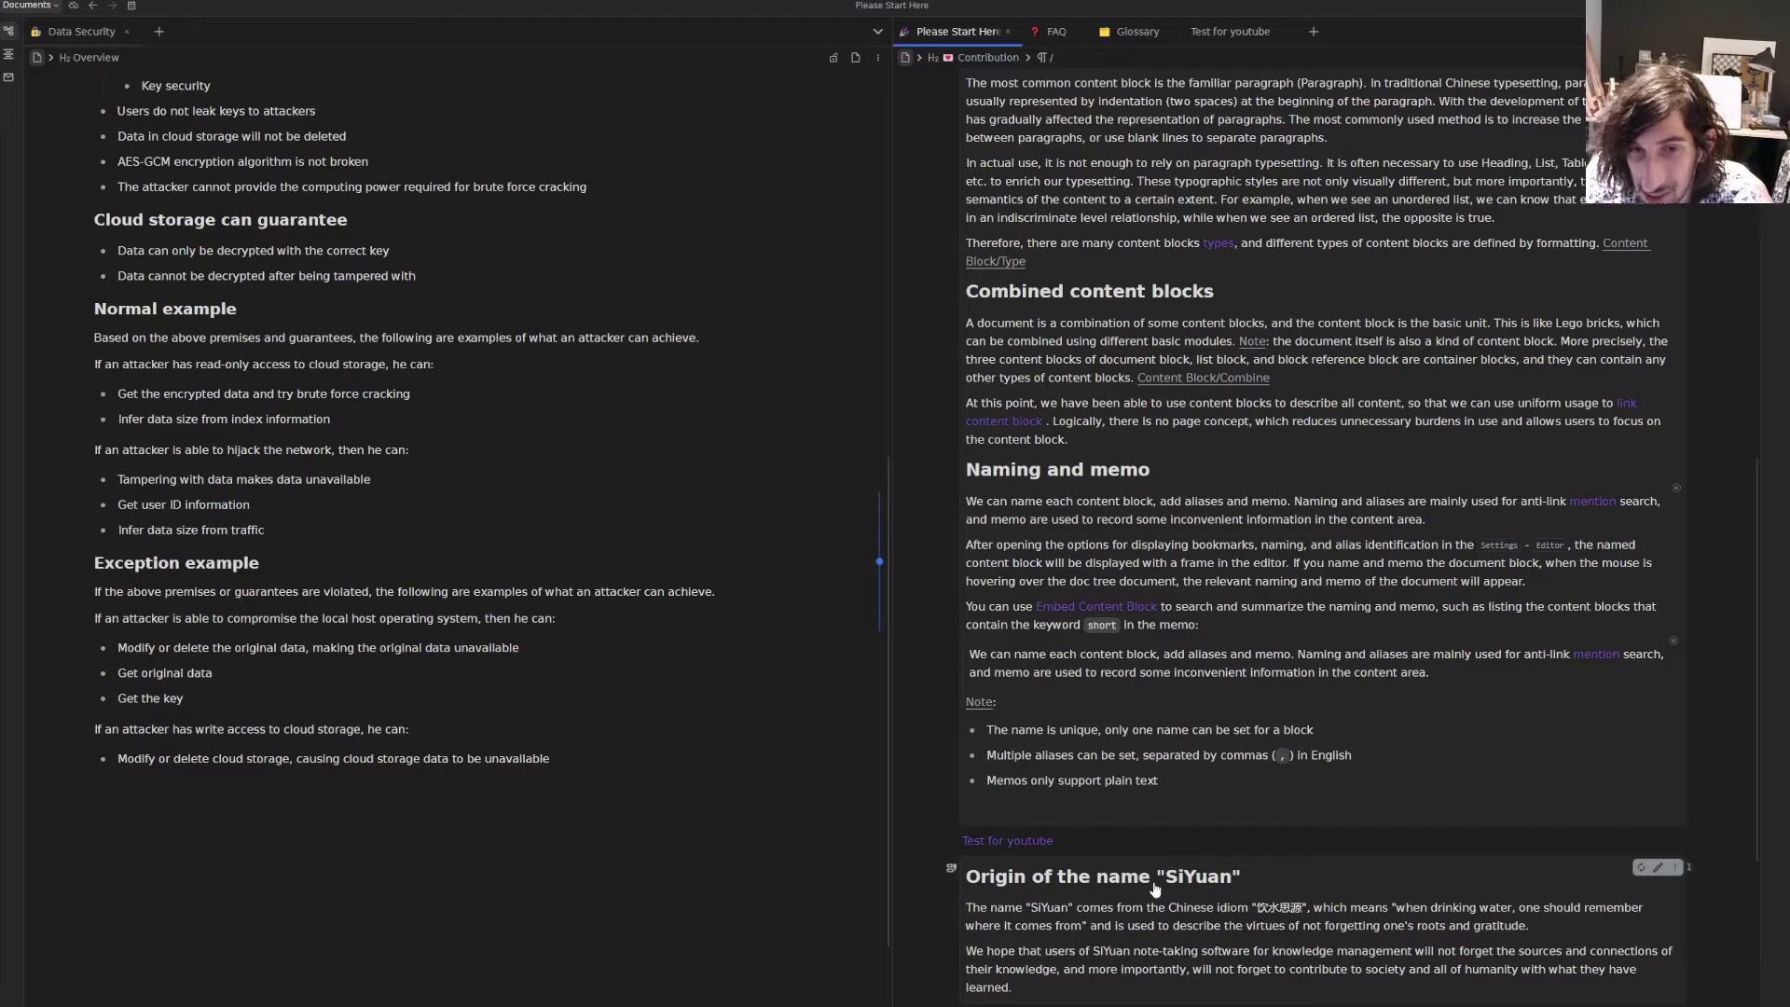
# - Open an editable preview of the embedded block, type 'krg', and close the preview
pyautogui.scroll(2, 579, 818)
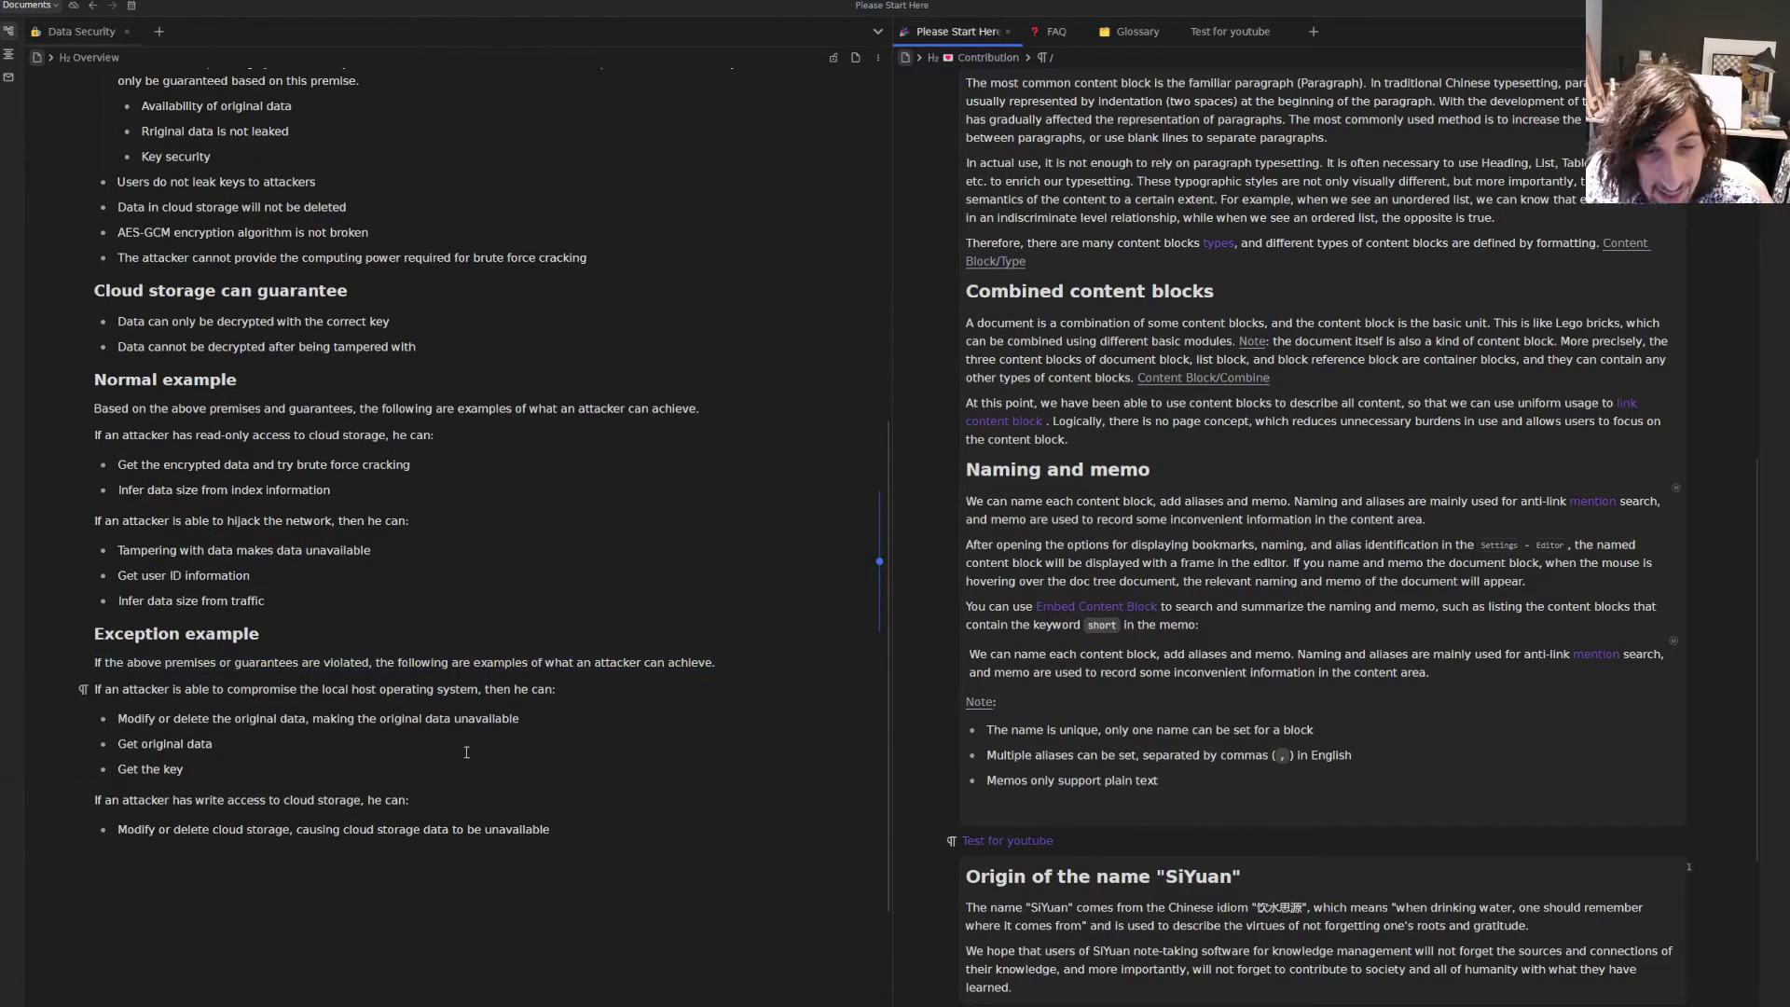
pyautogui.doubleClick(1186, 948)
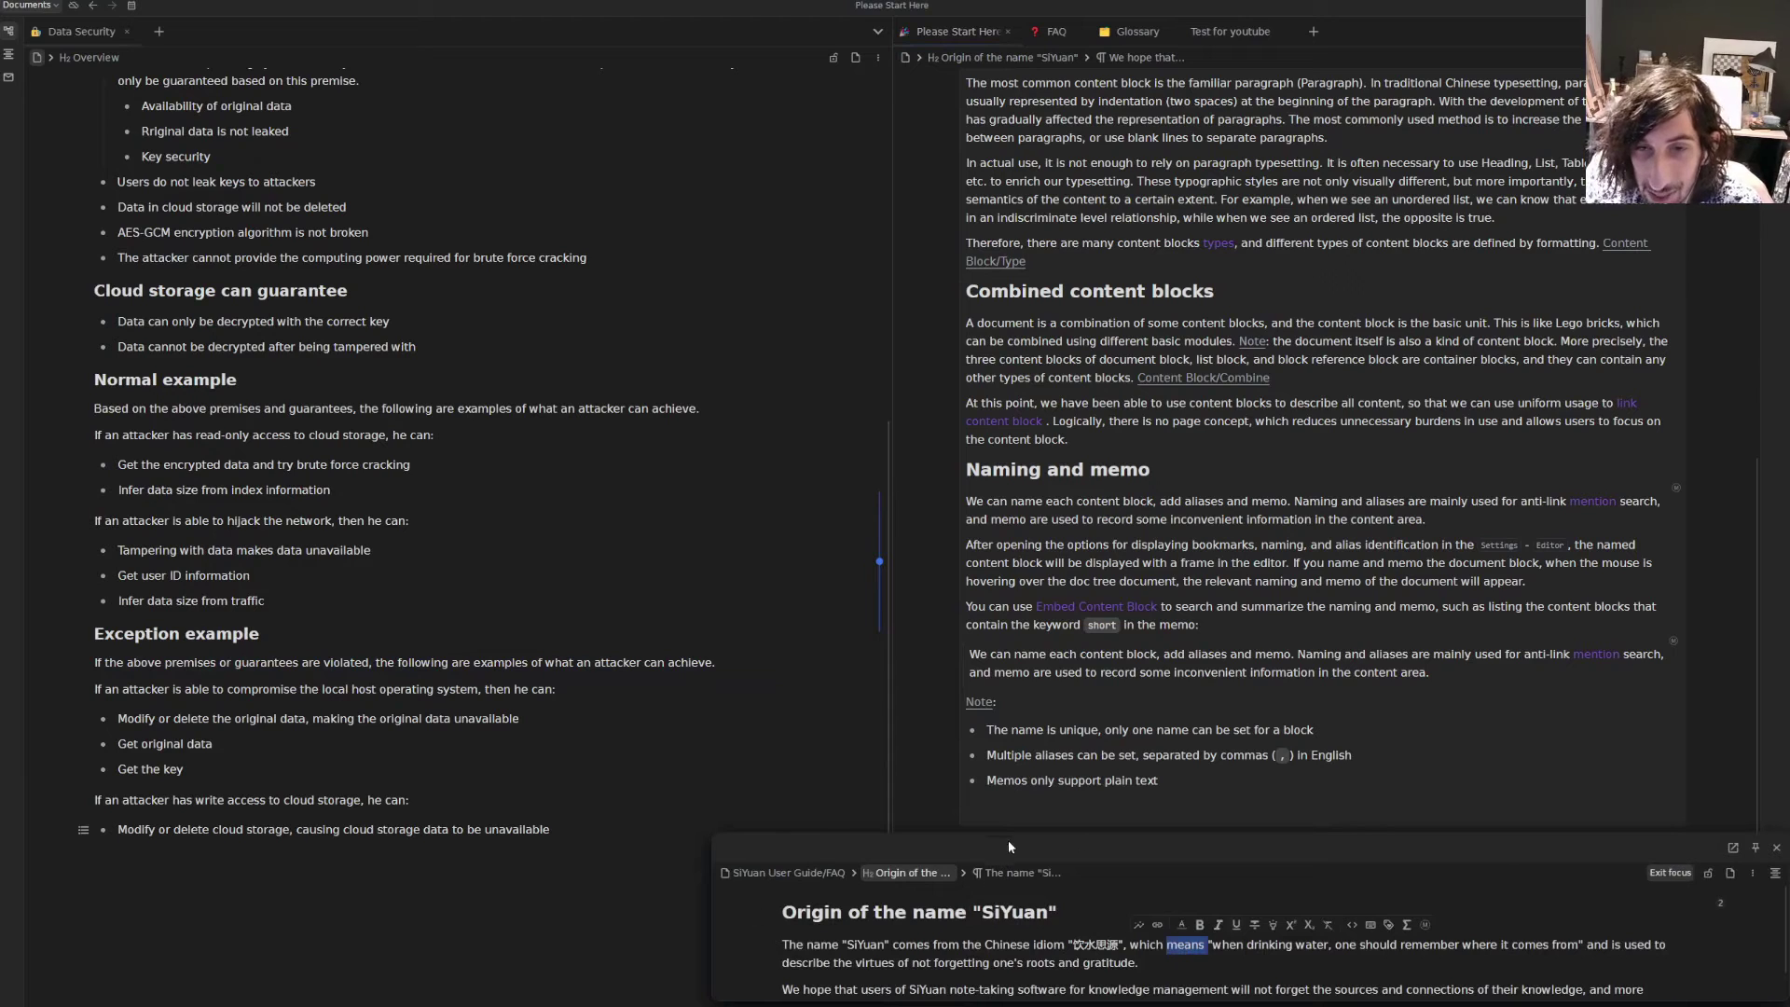
pyautogui.click(1291, 958)
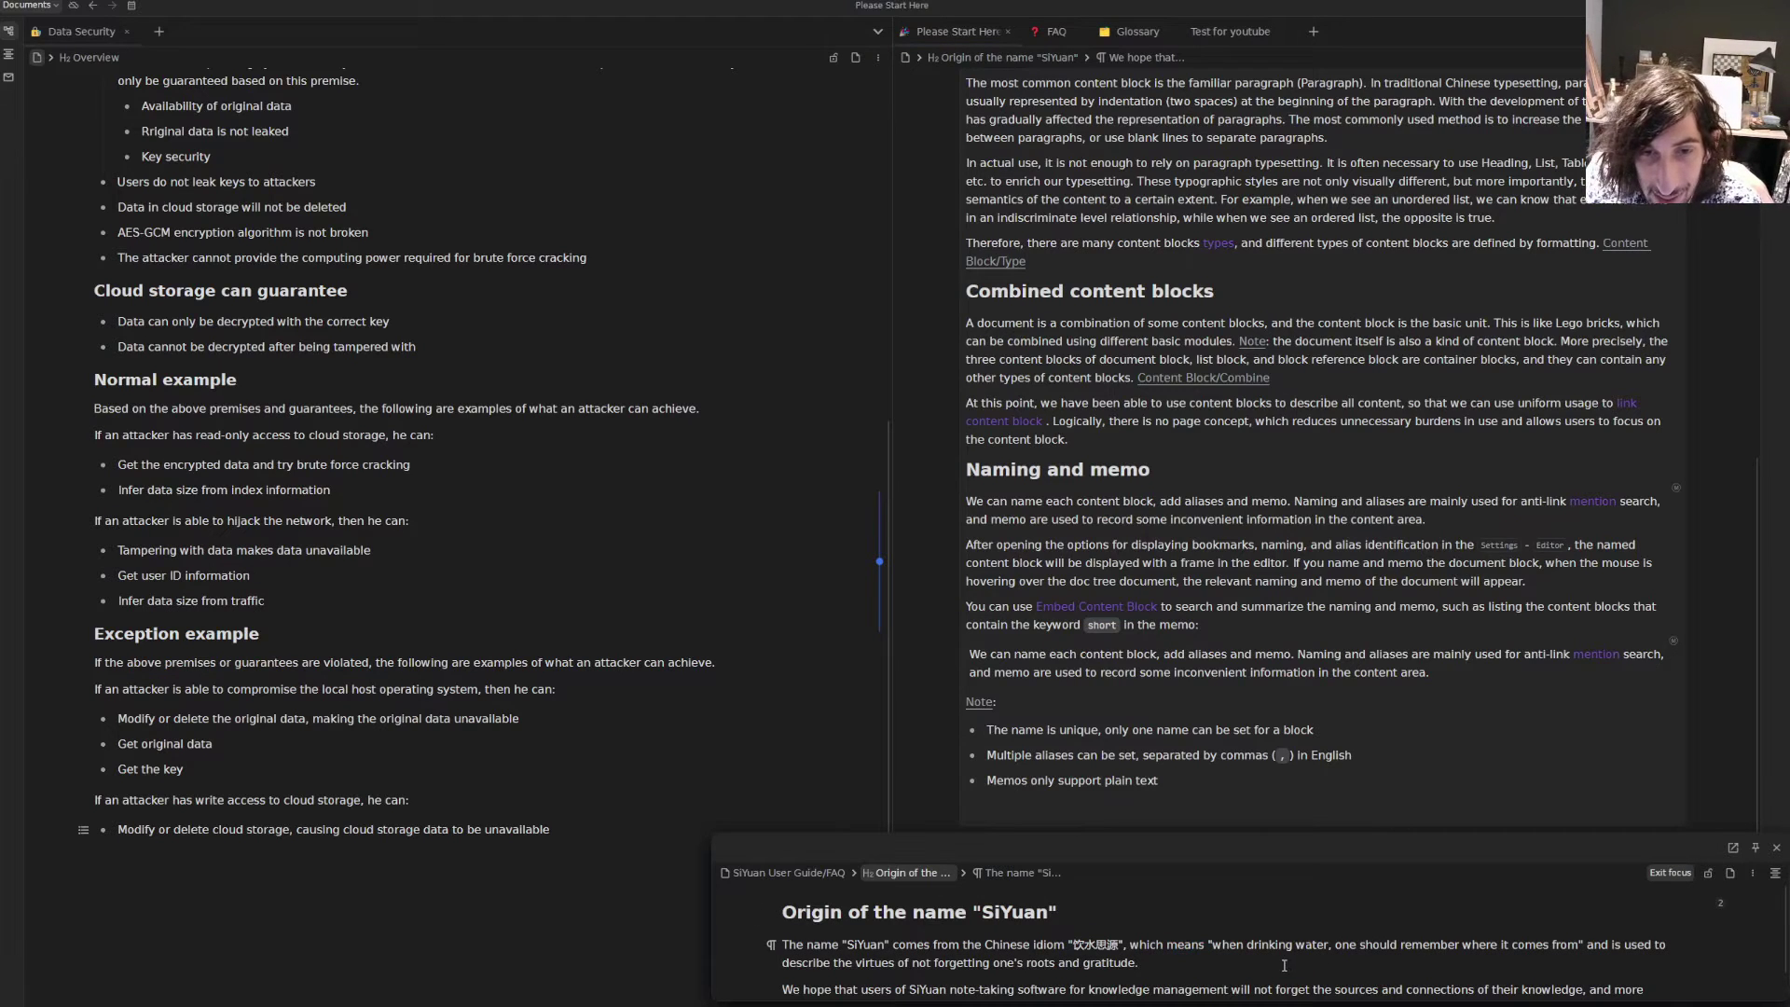
pyautogui.write('krg')
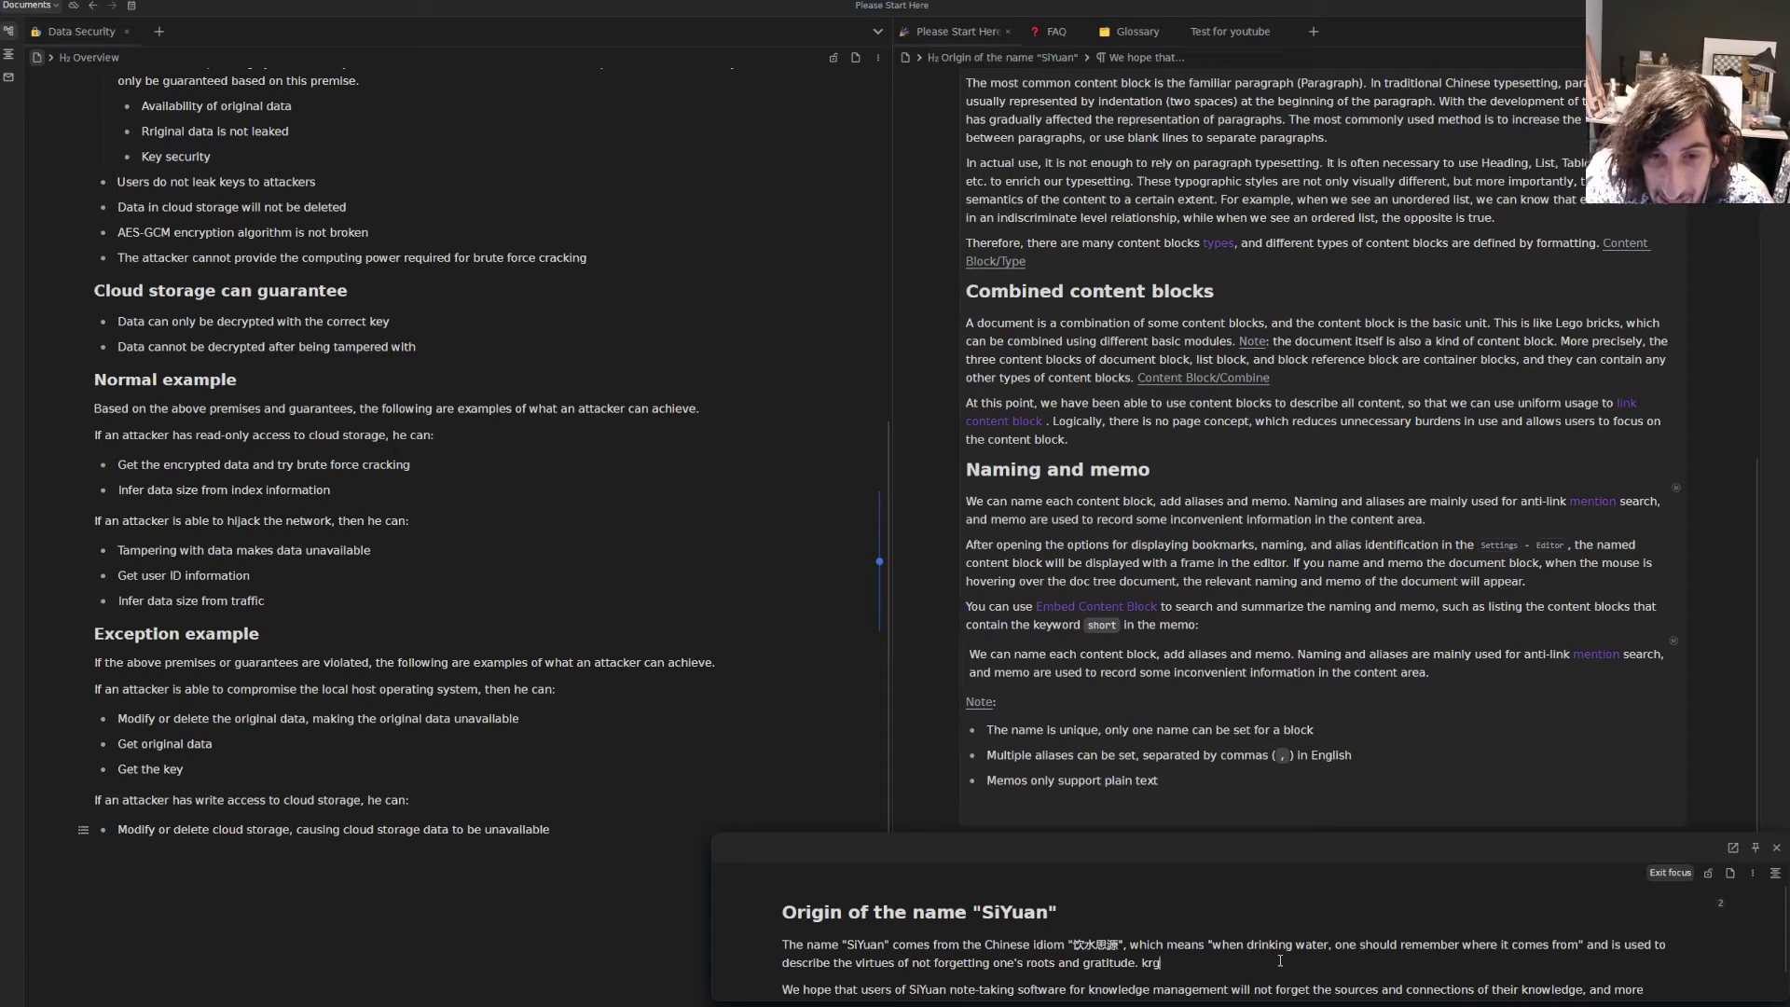
pyautogui.click(1776, 848)
# - Close the Data Security tab and return to the top of Please Start Here
pyautogui.scroll(20, 1305, 746)
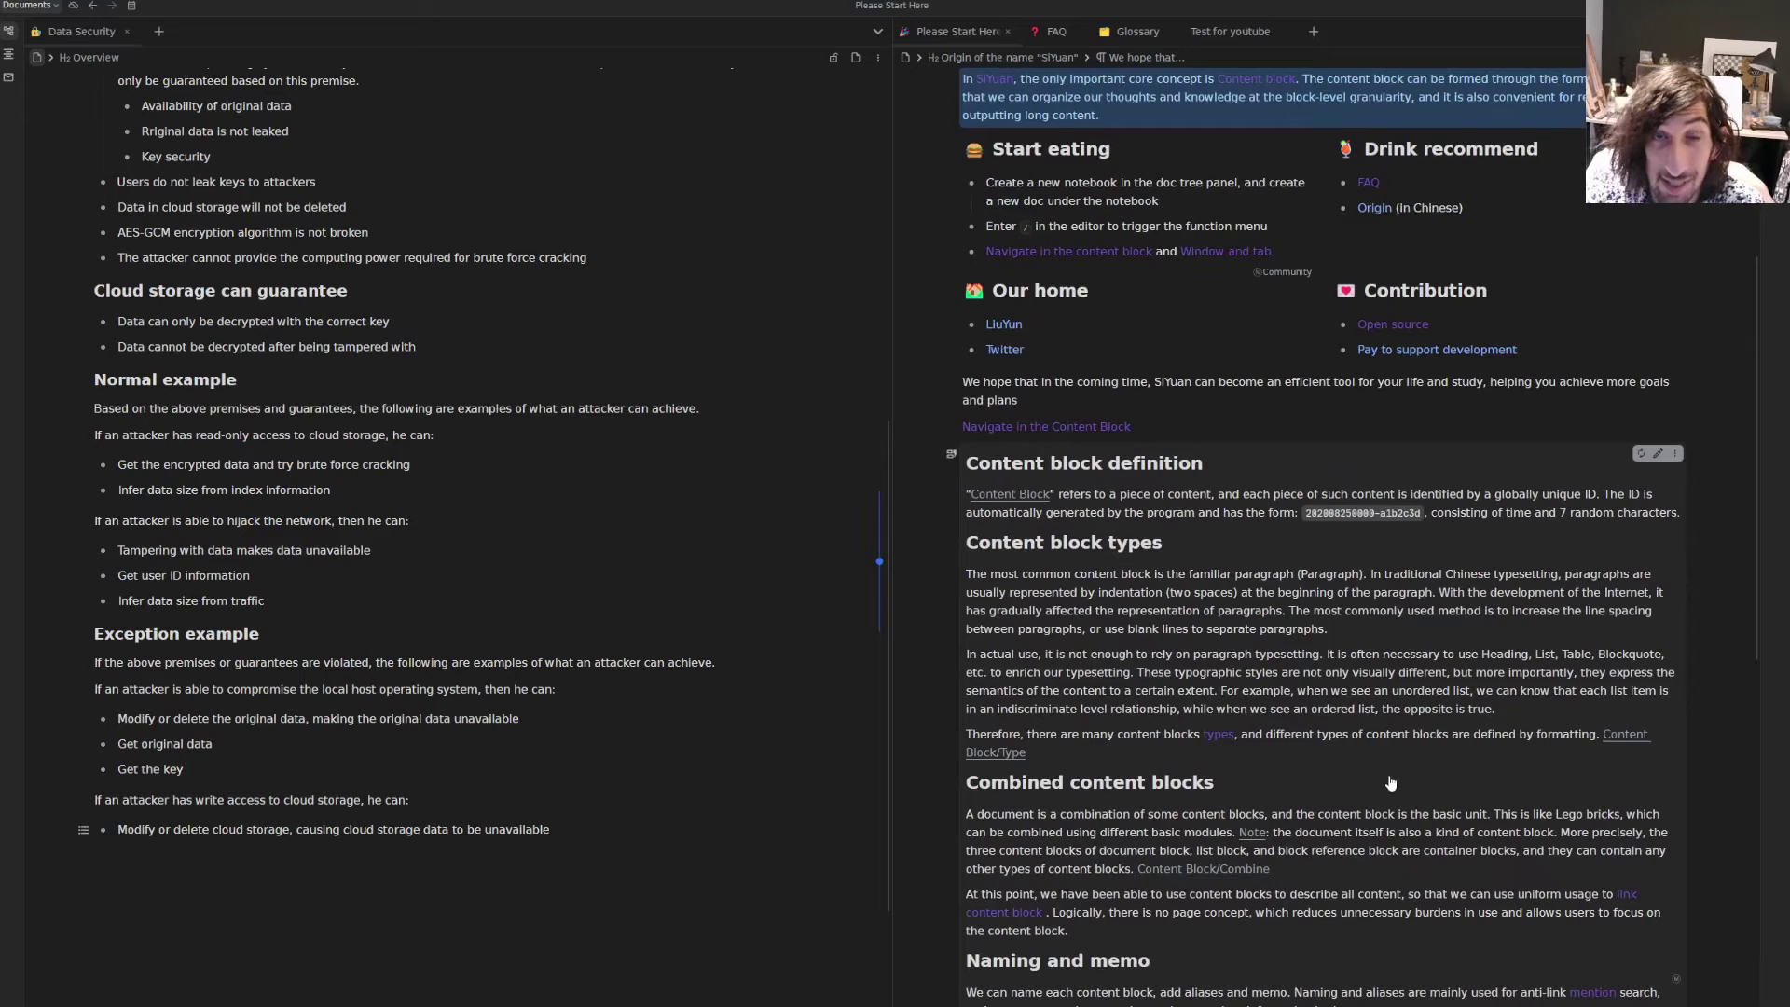
pyautogui.scroll(1, 1091, 611)
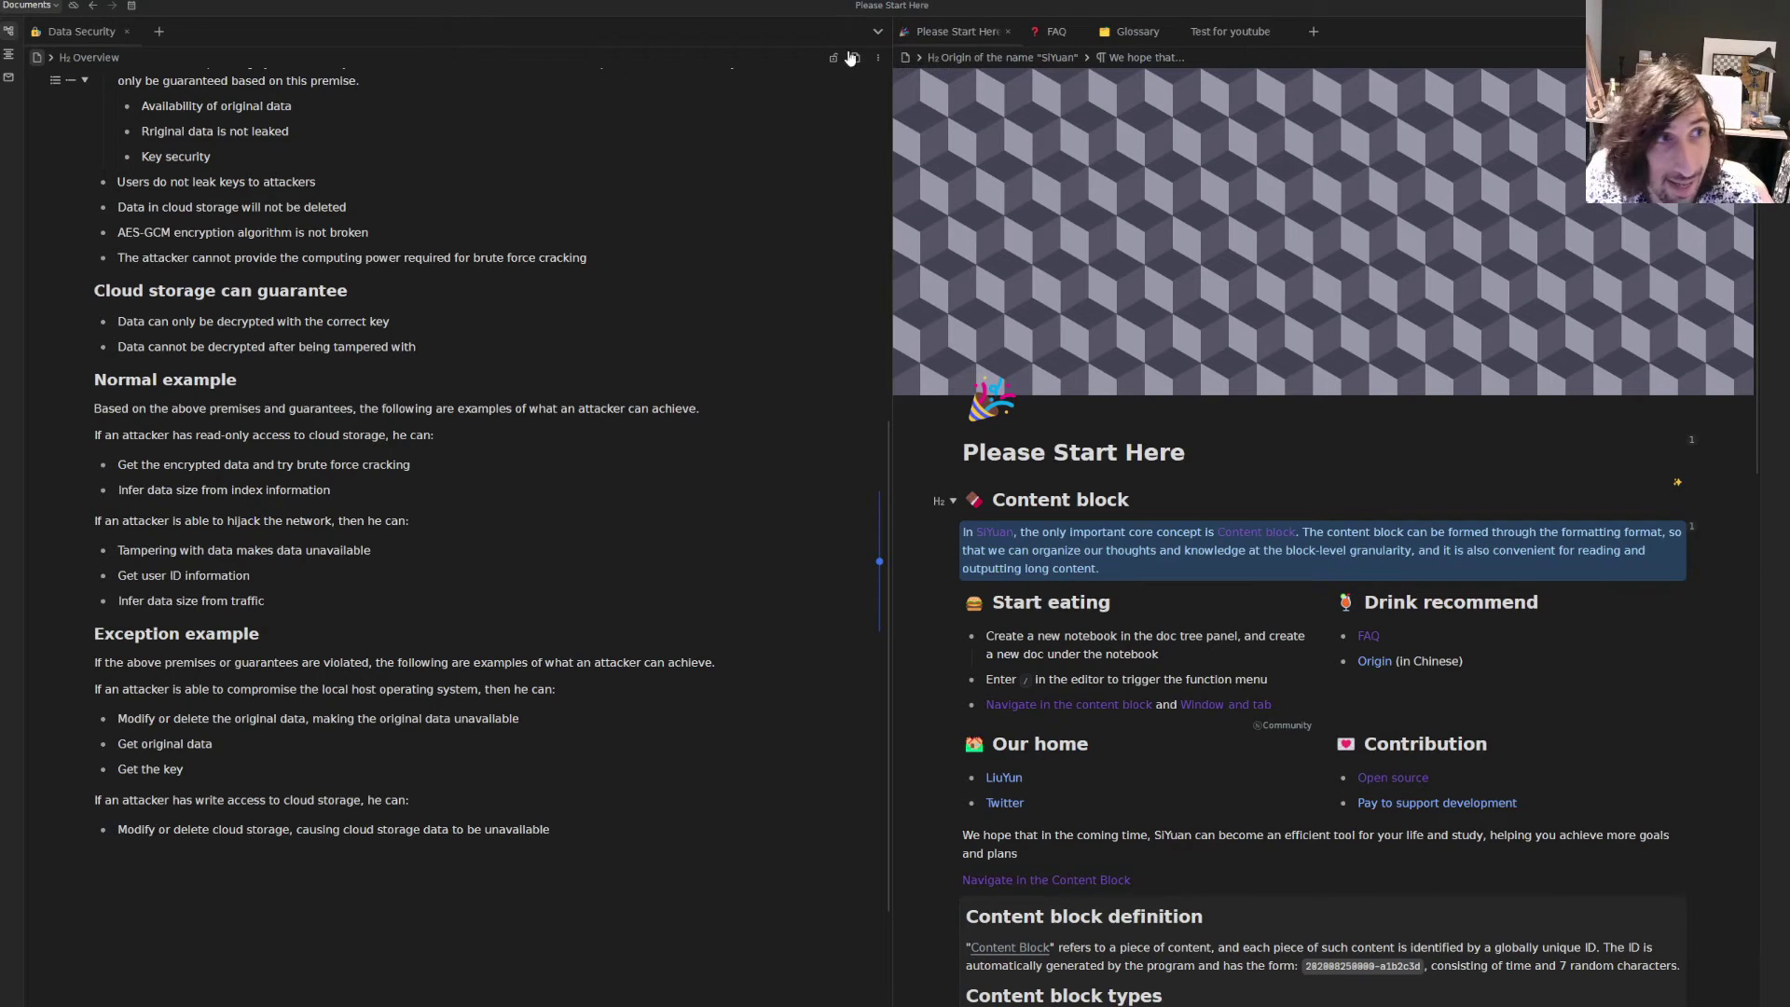
pyautogui.click(127, 32)
pyautogui.scroll(2, 695, 266)
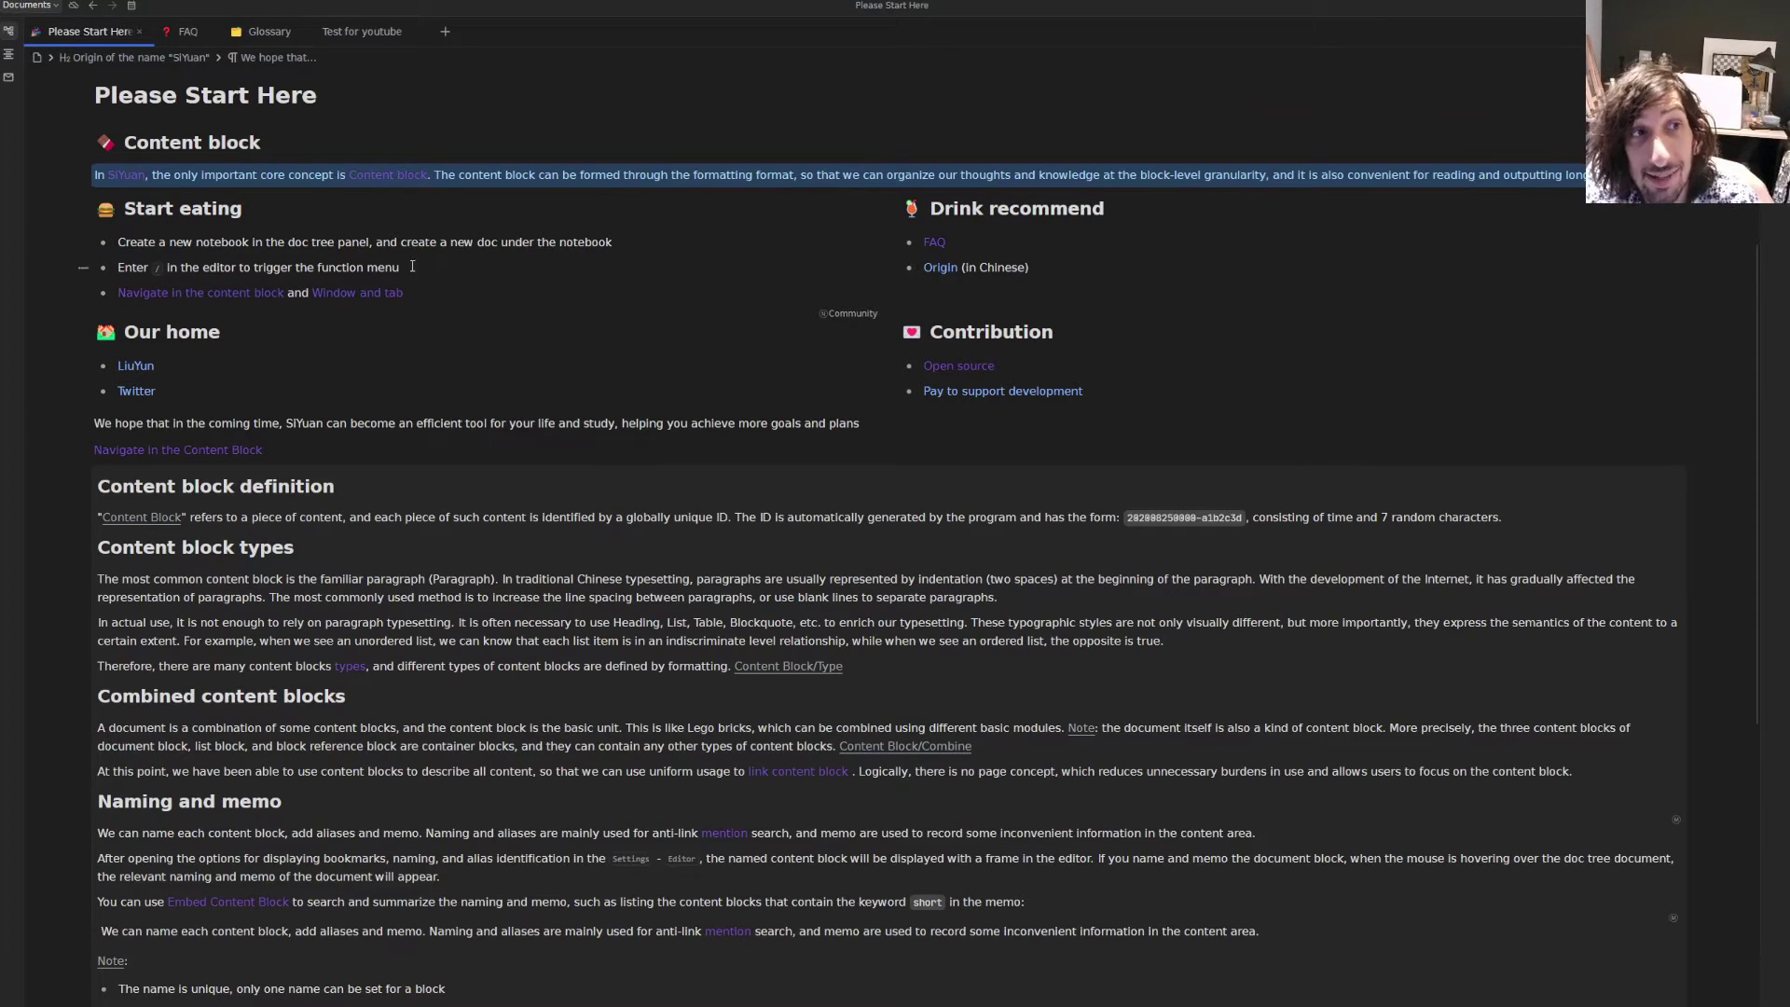
pyautogui.scroll(1, 412, 267)
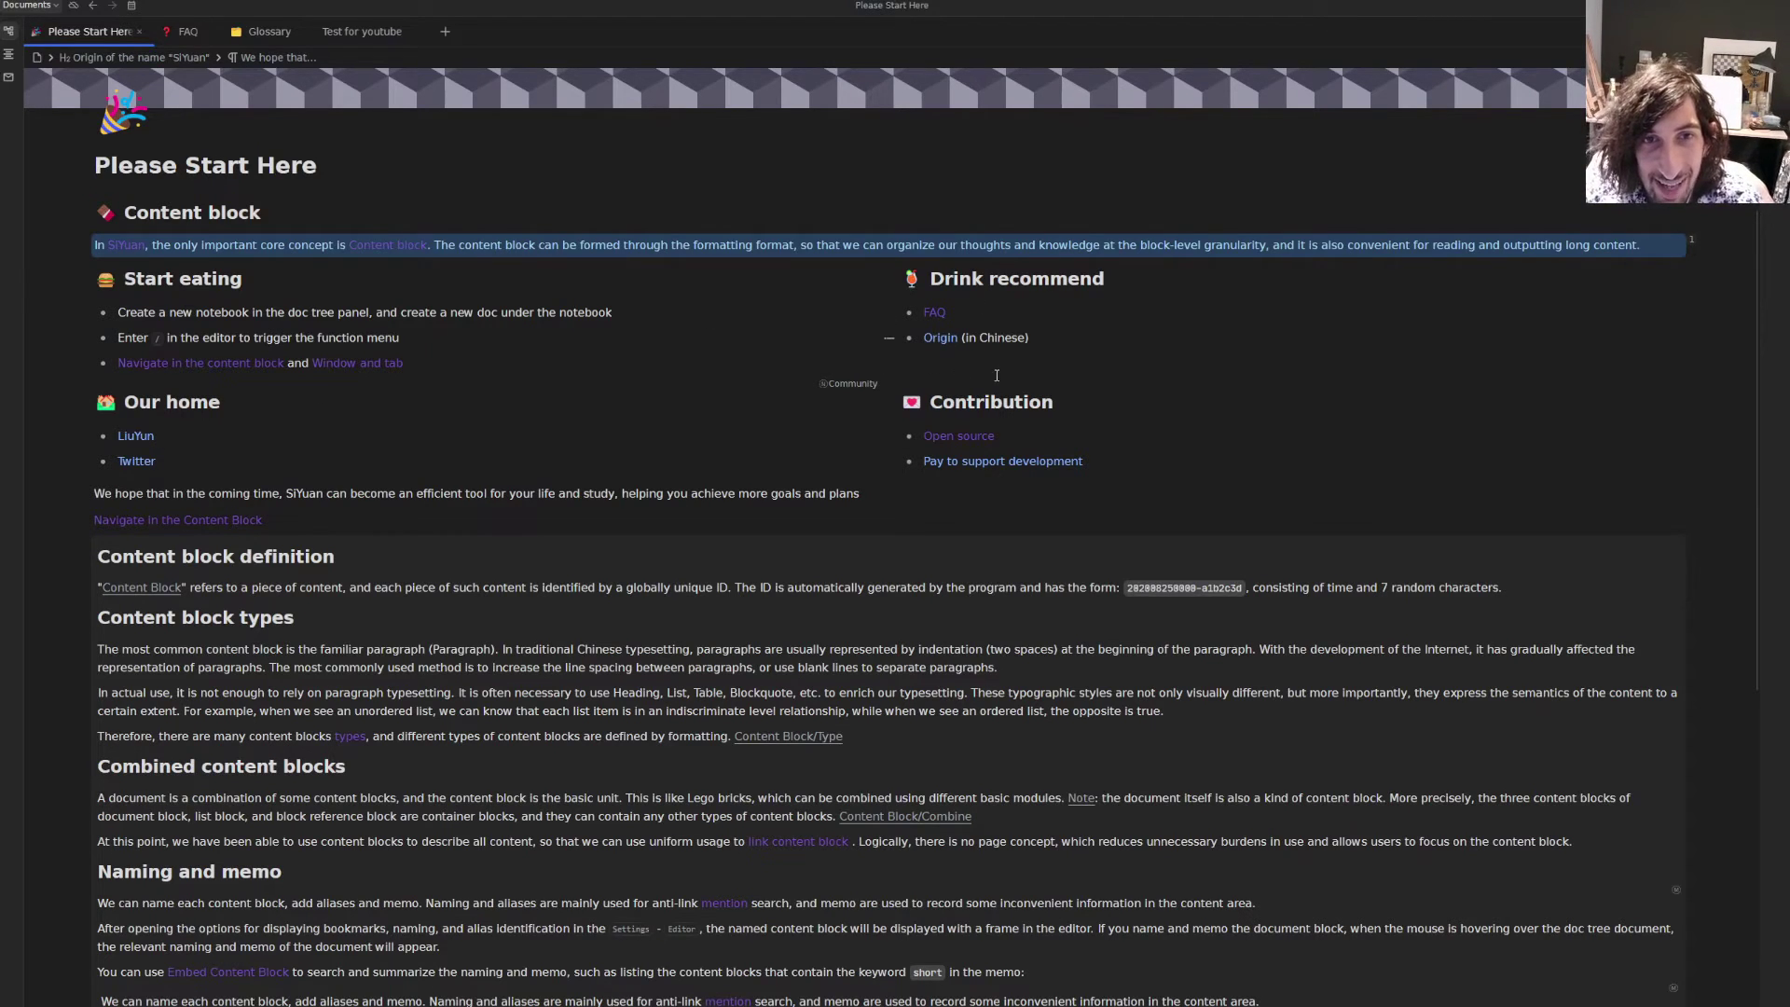
pyautogui.moveTo(195, 370)
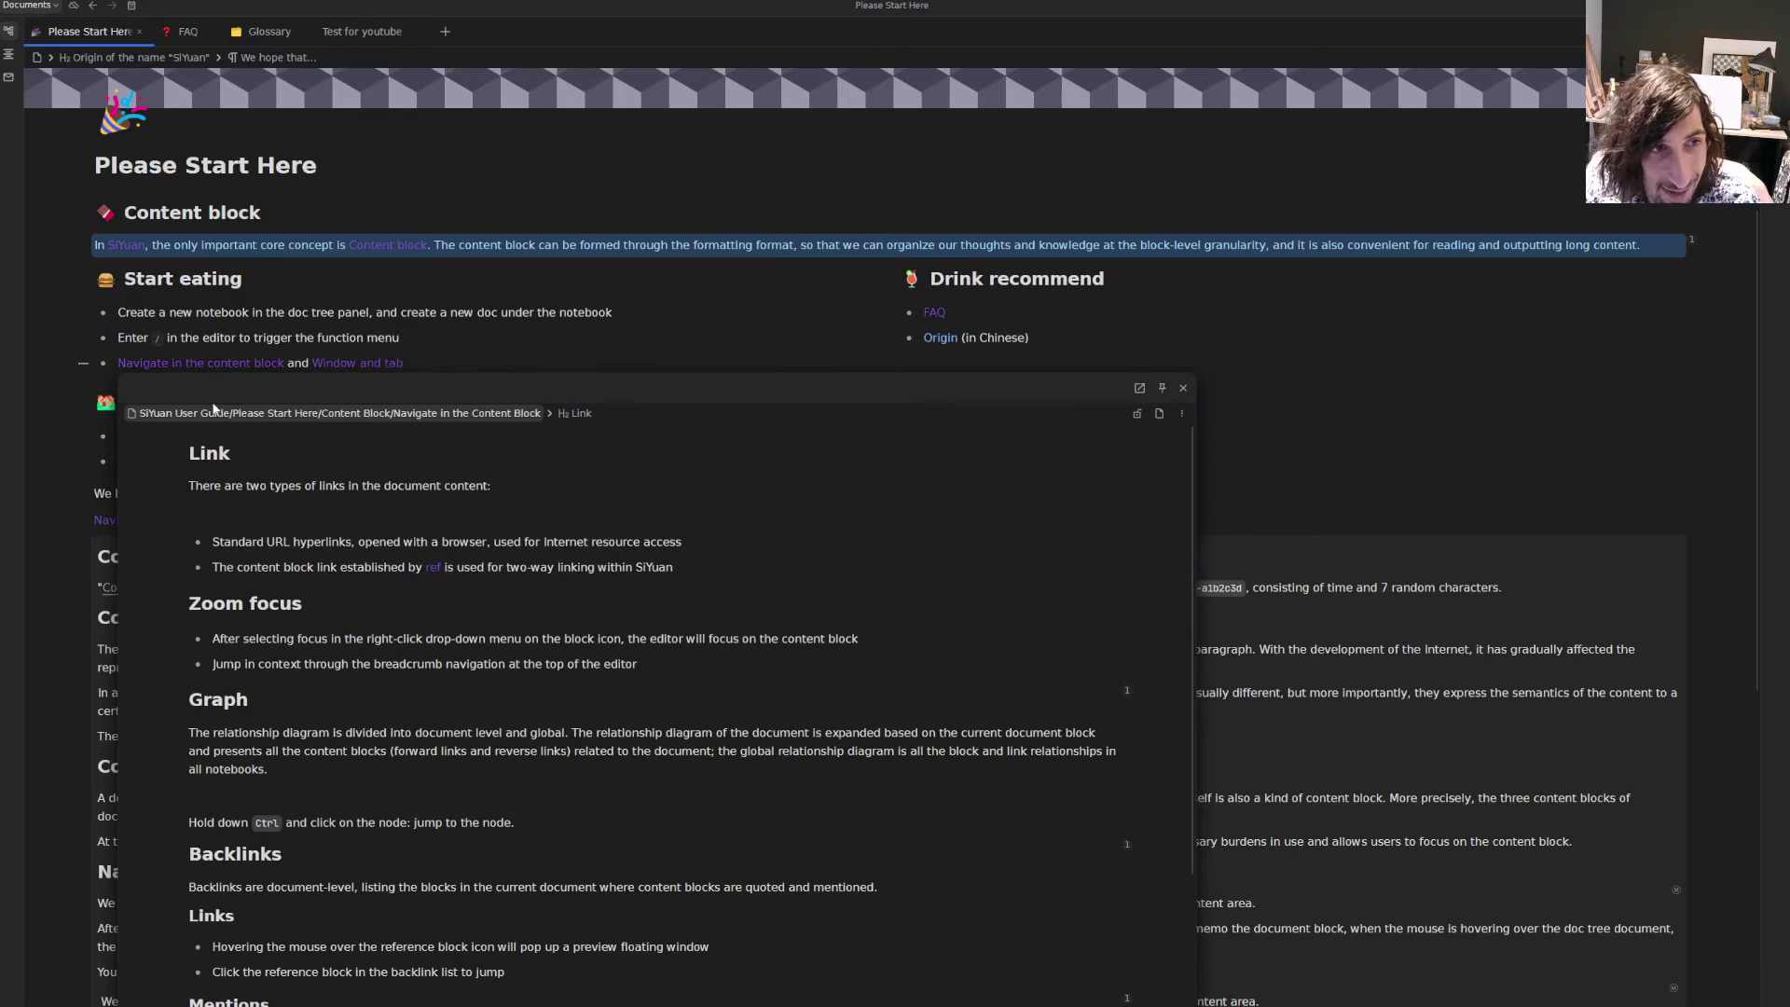
pyautogui.scroll(-3, 644, 566)
pyautogui.scroll(1, 644, 567)
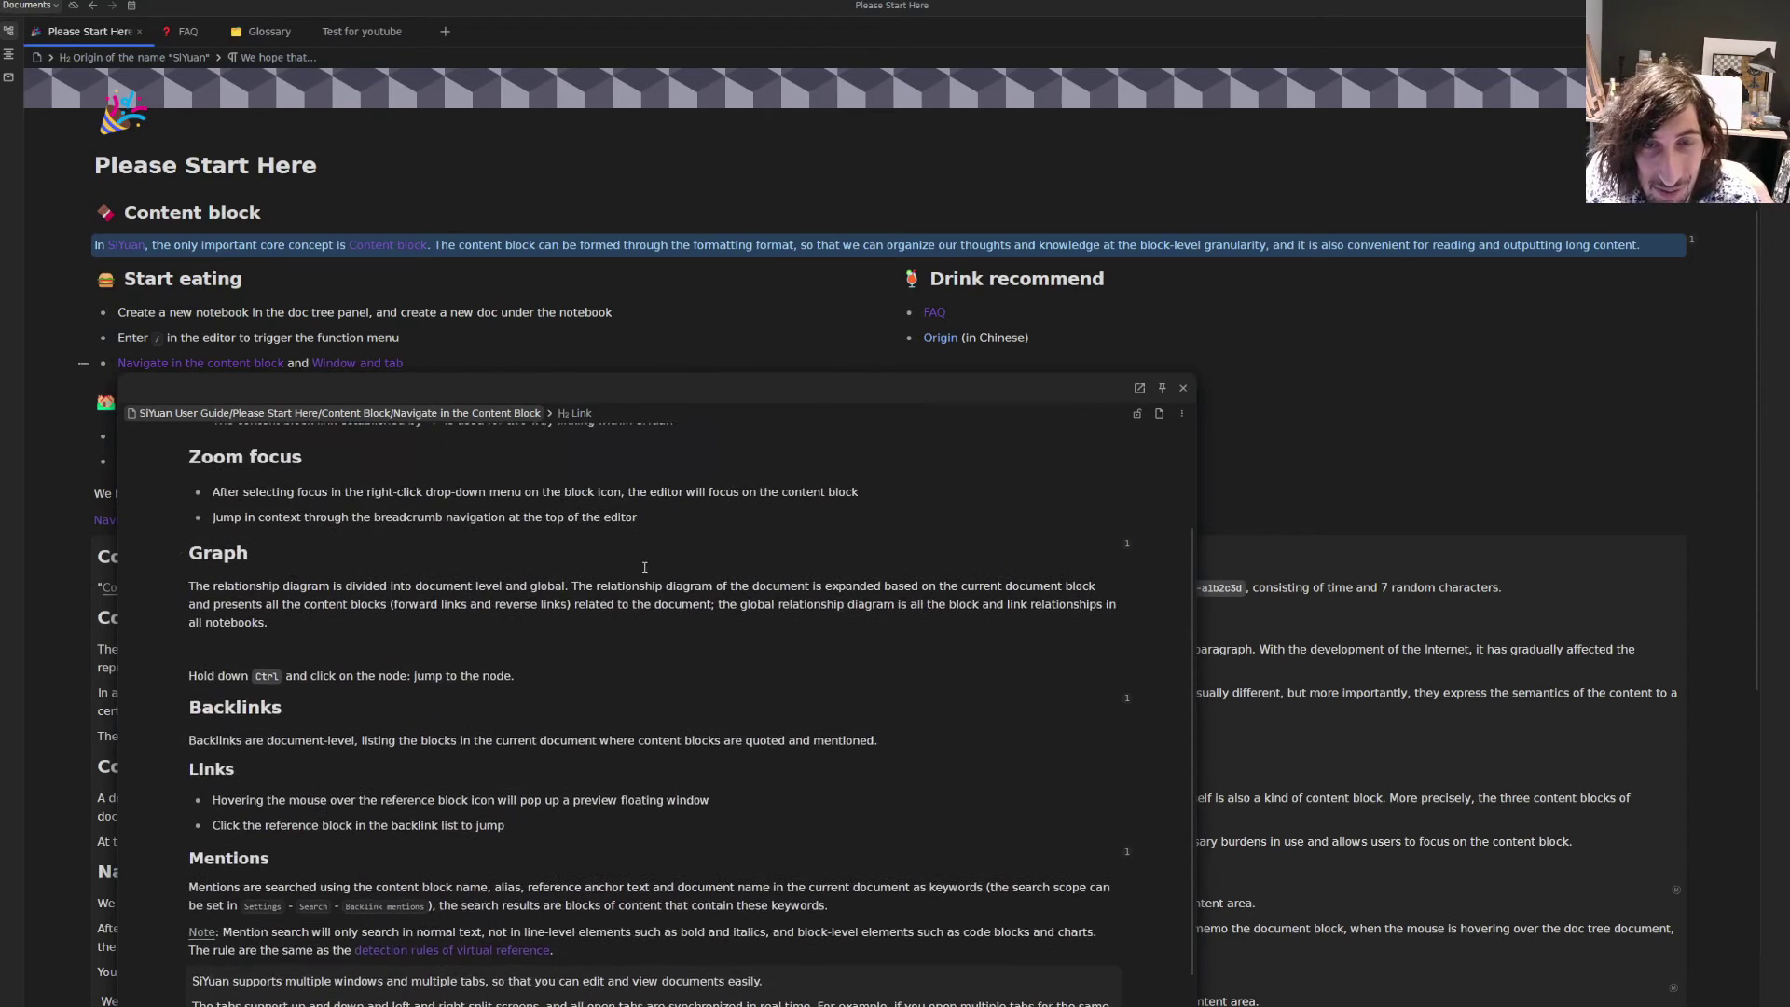
pyautogui.scroll(1, 644, 567)
pyautogui.click(1183, 388)
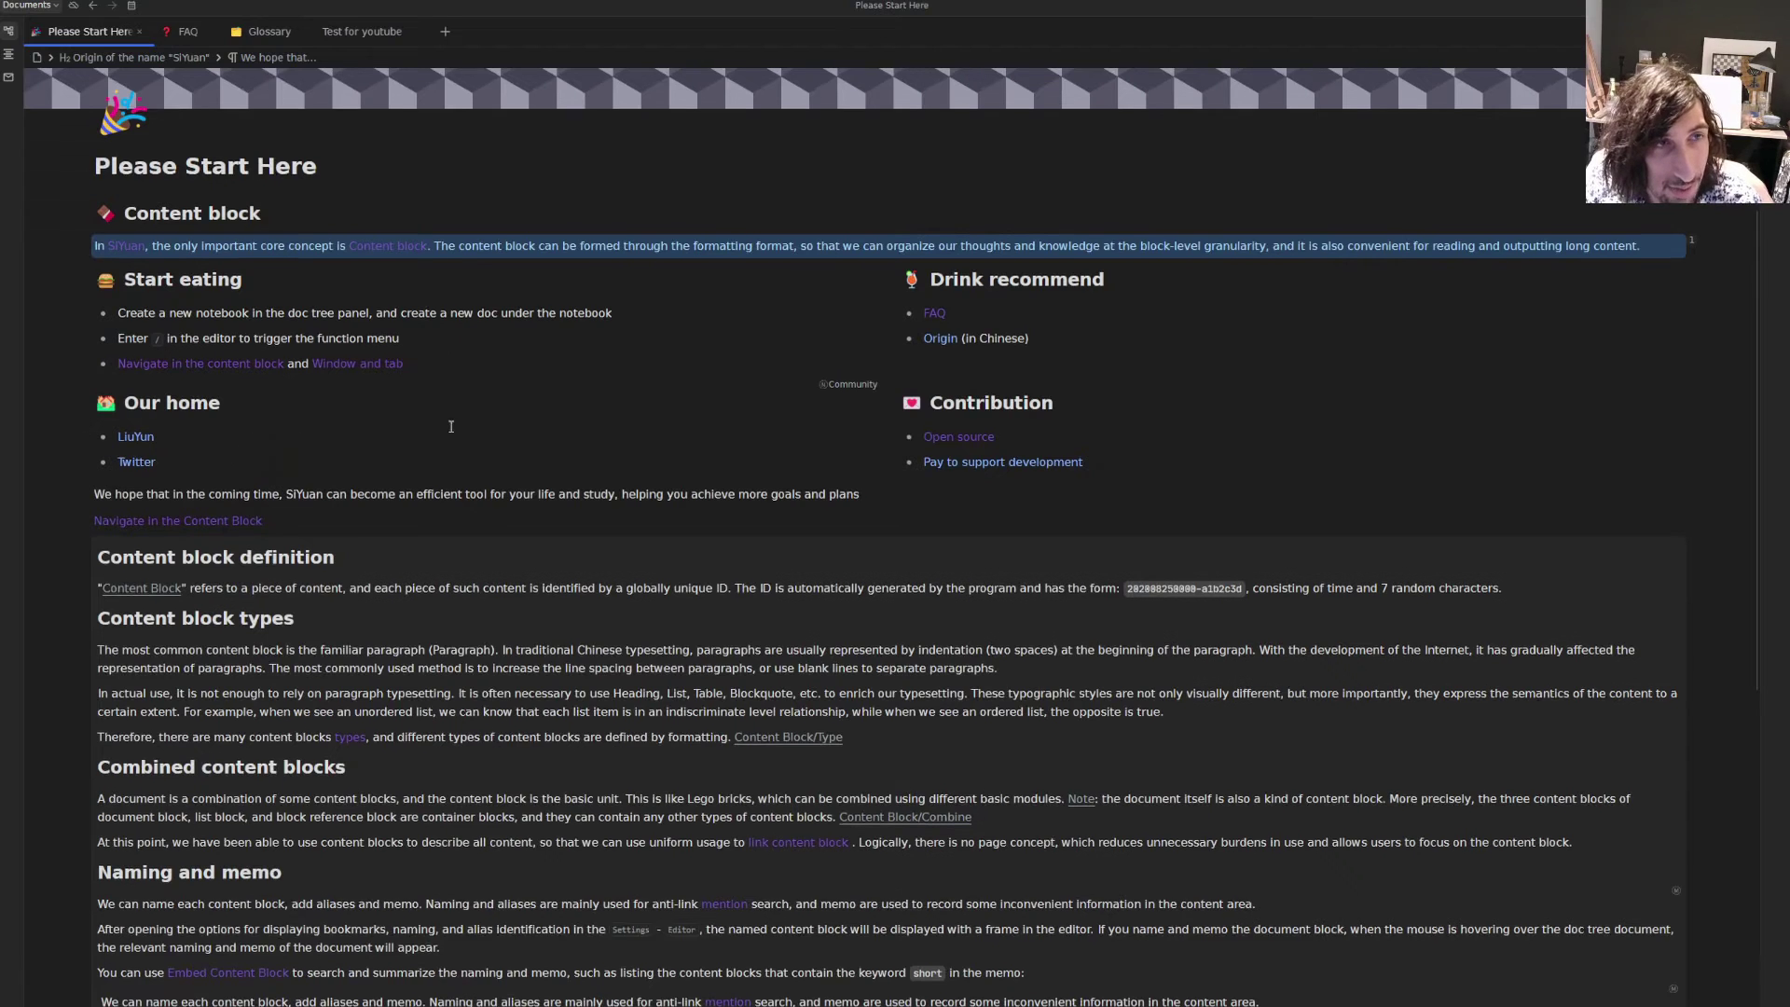
pyautogui.scroll(1, 241, 451)
pyautogui.click(131, 7)
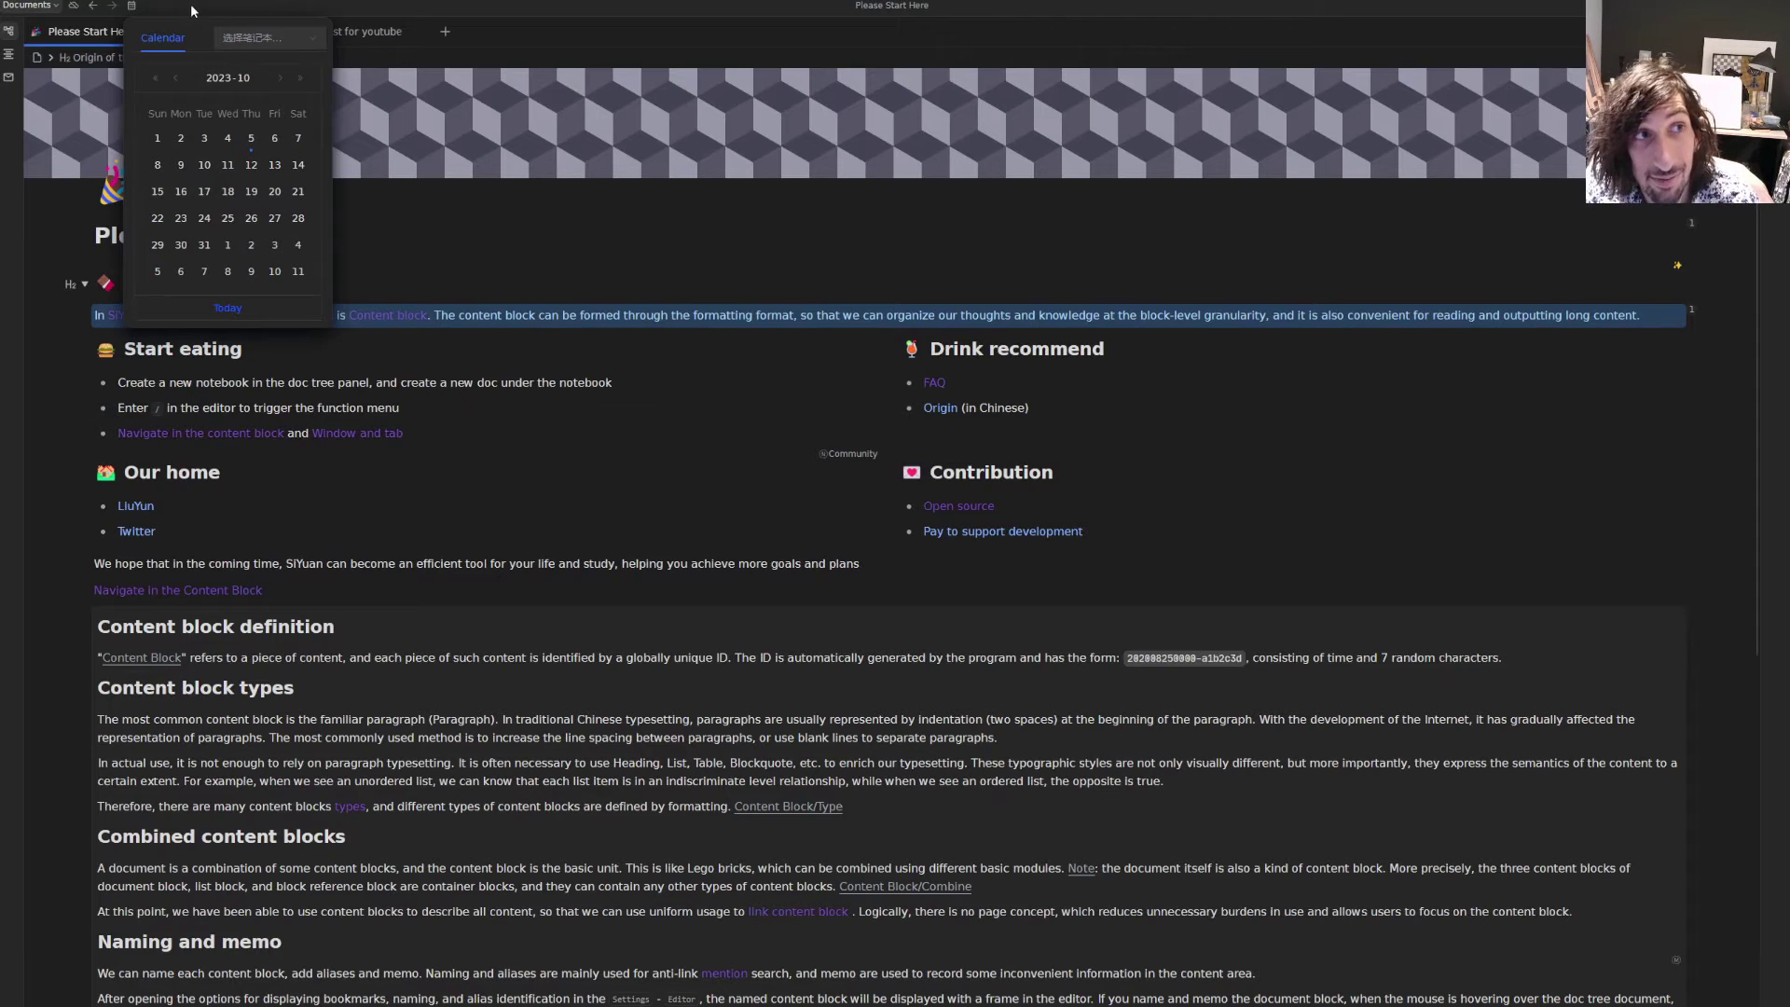
pyautogui.click(136, 6)
pyautogui.click(8, 31)
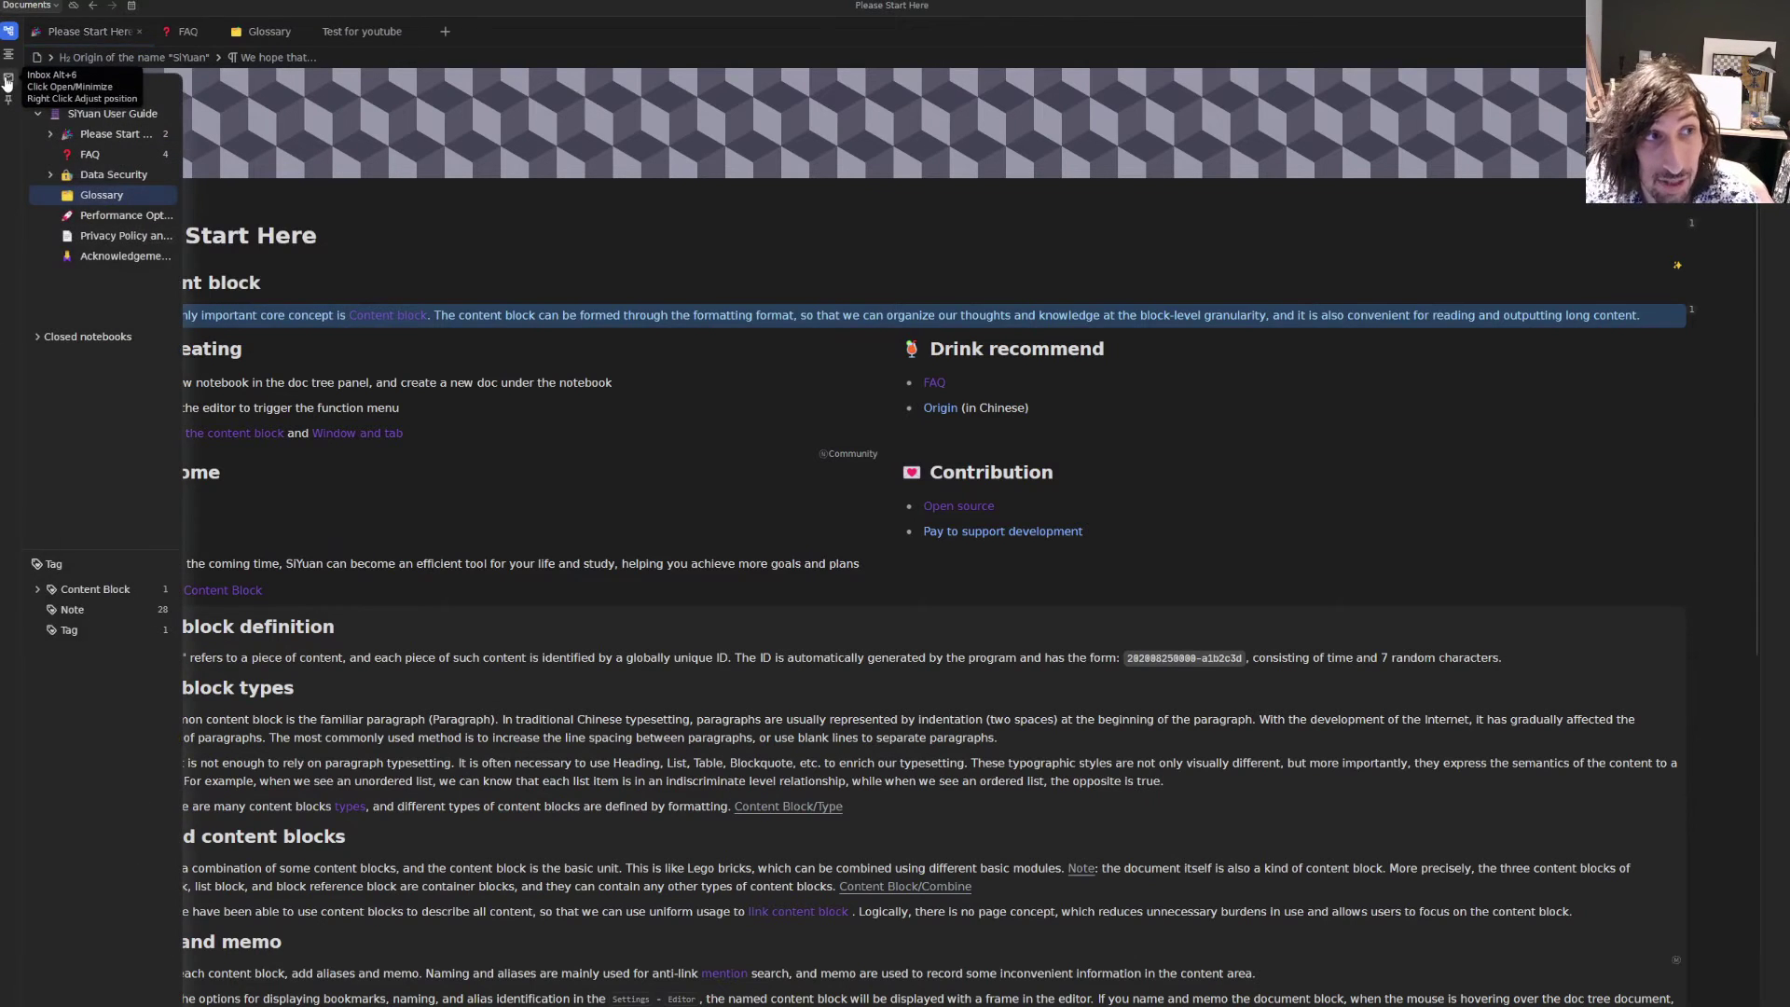
pyautogui.click(9, 79)
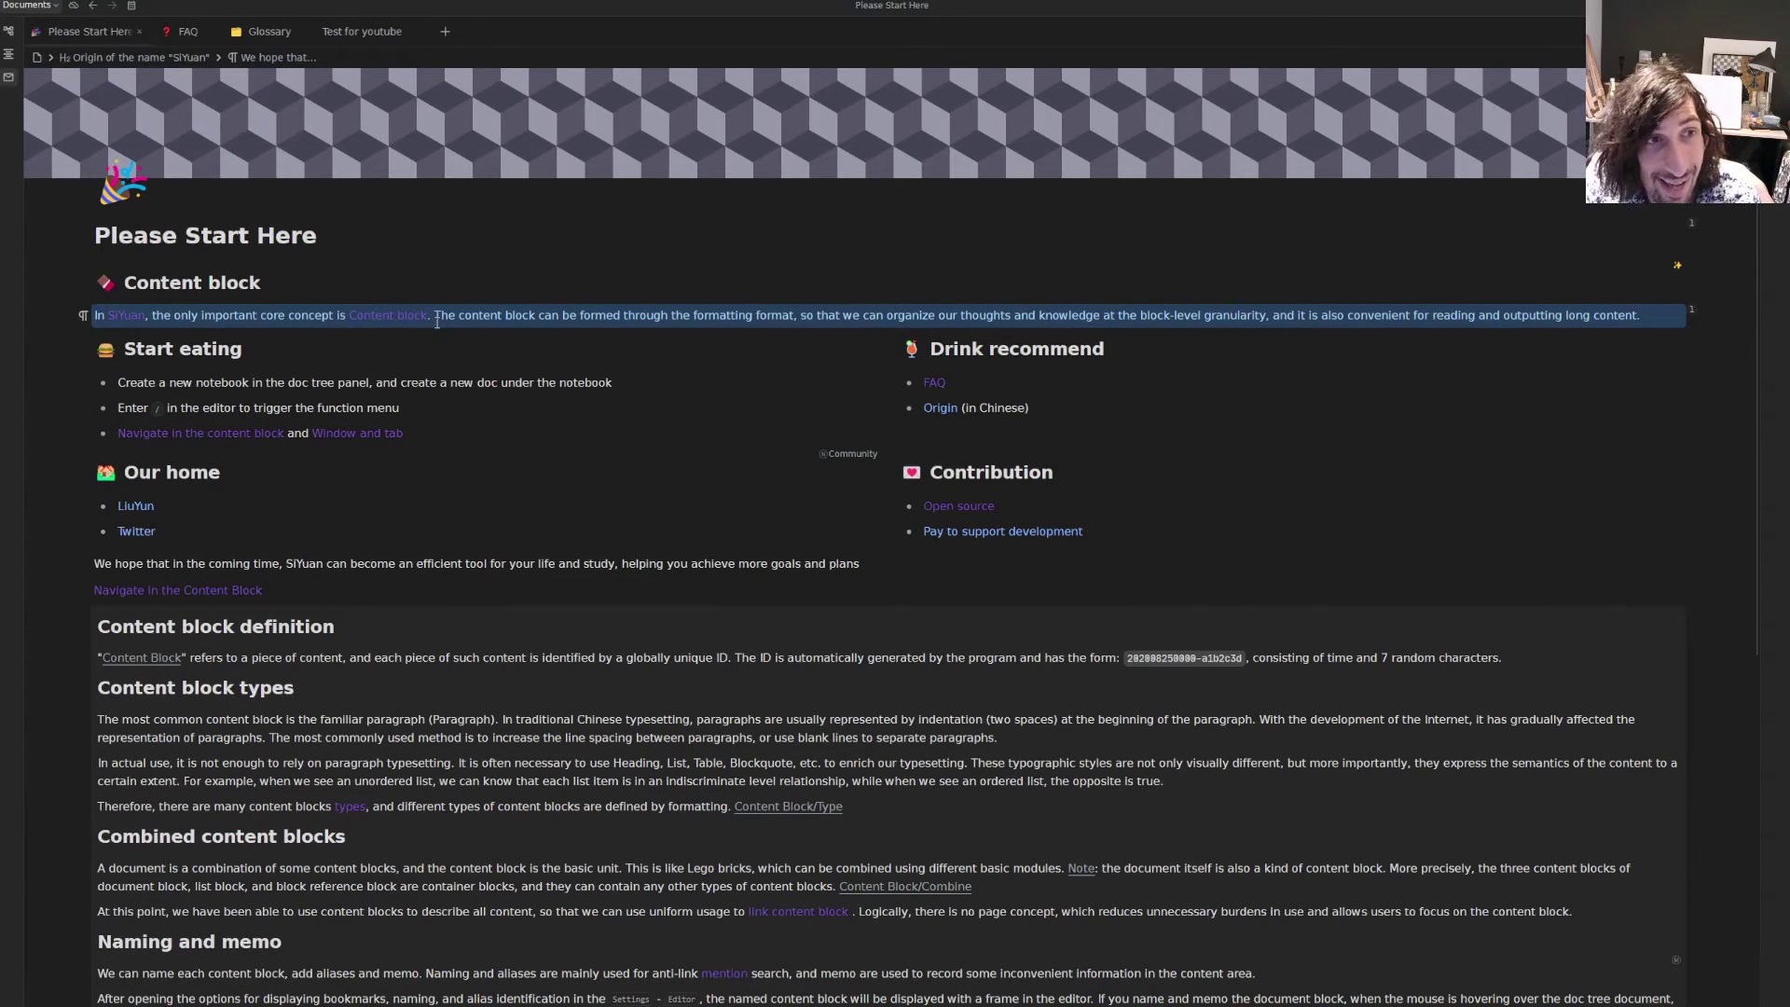
# - Insert an empty Mind map block from the / menu after the embedded Origin section
pyautogui.scroll(-1, 252, 354)
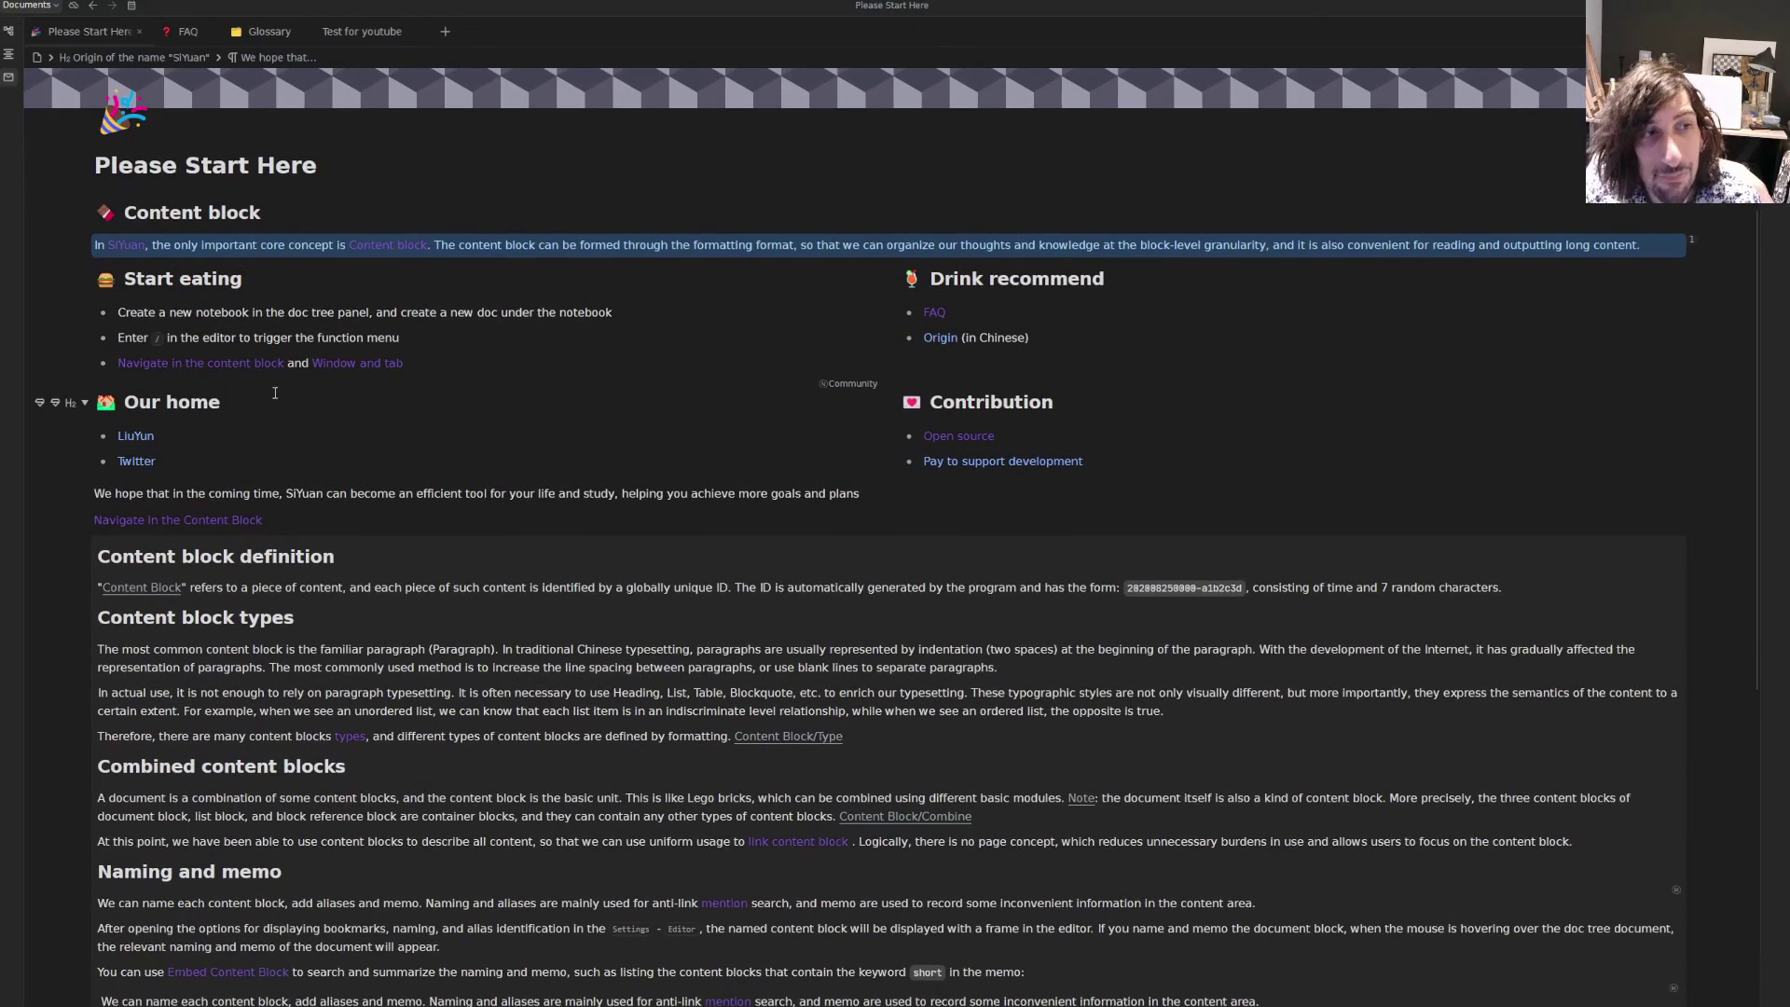
pyautogui.scroll(-7, 252, 373)
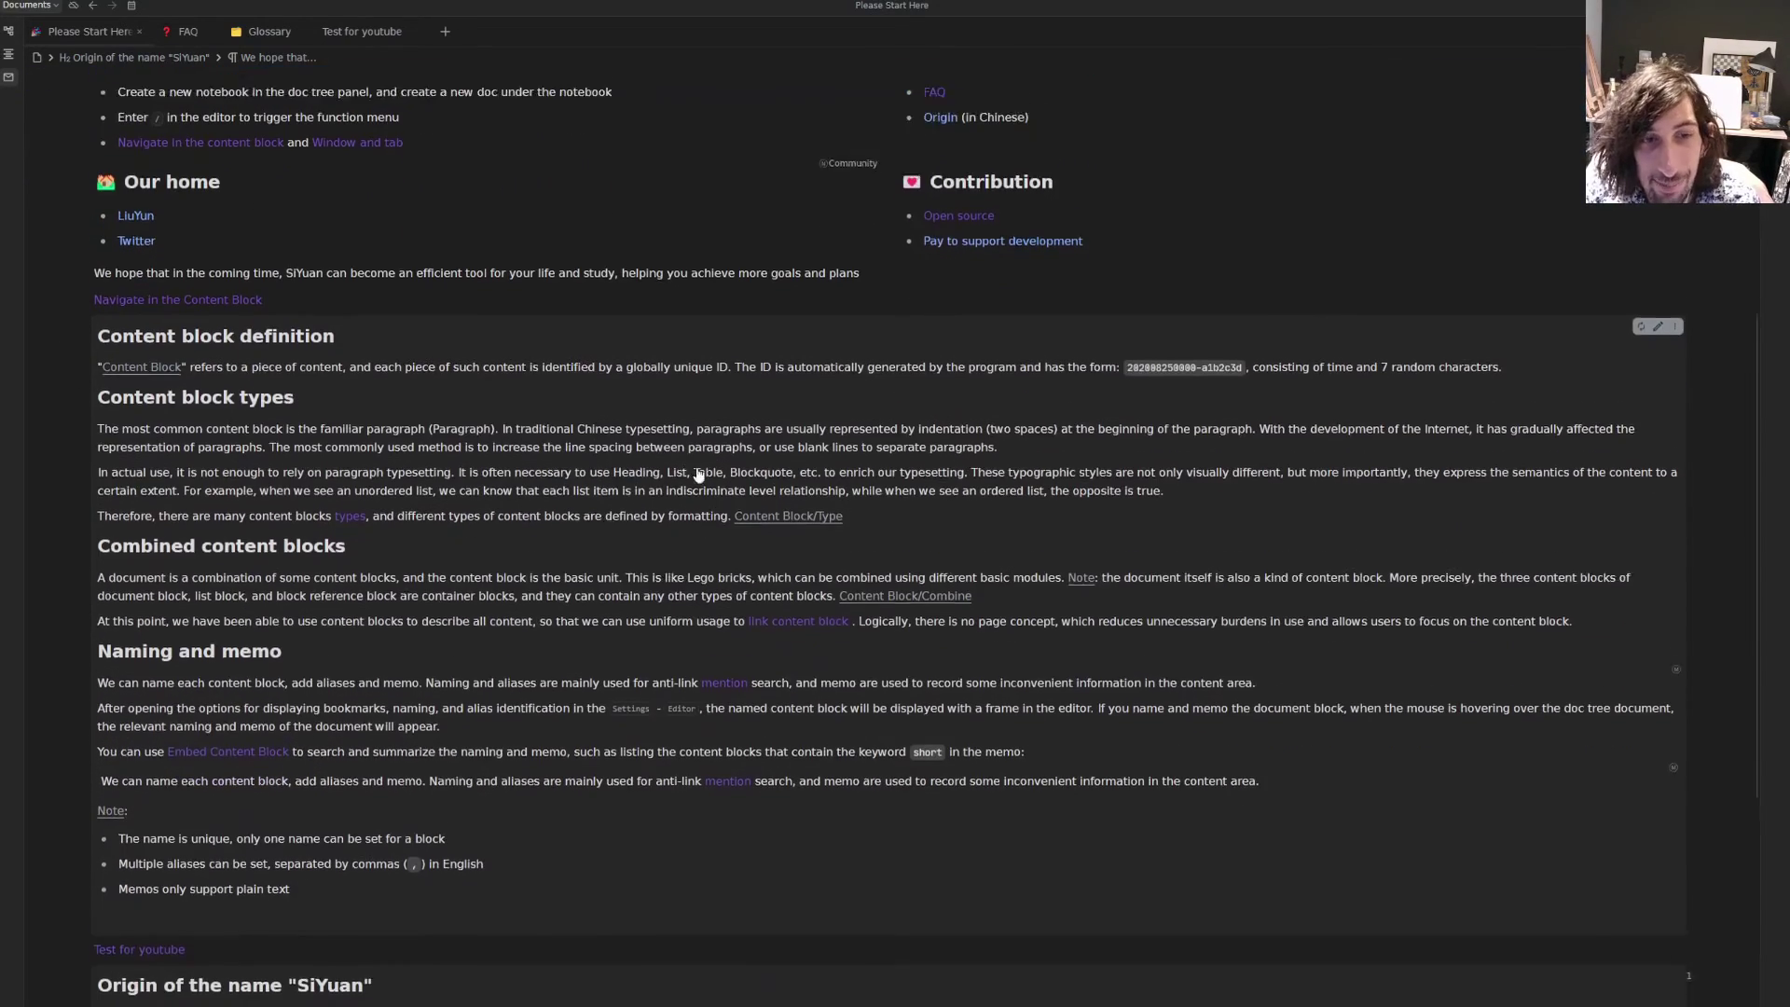
pyautogui.click(351, 842)
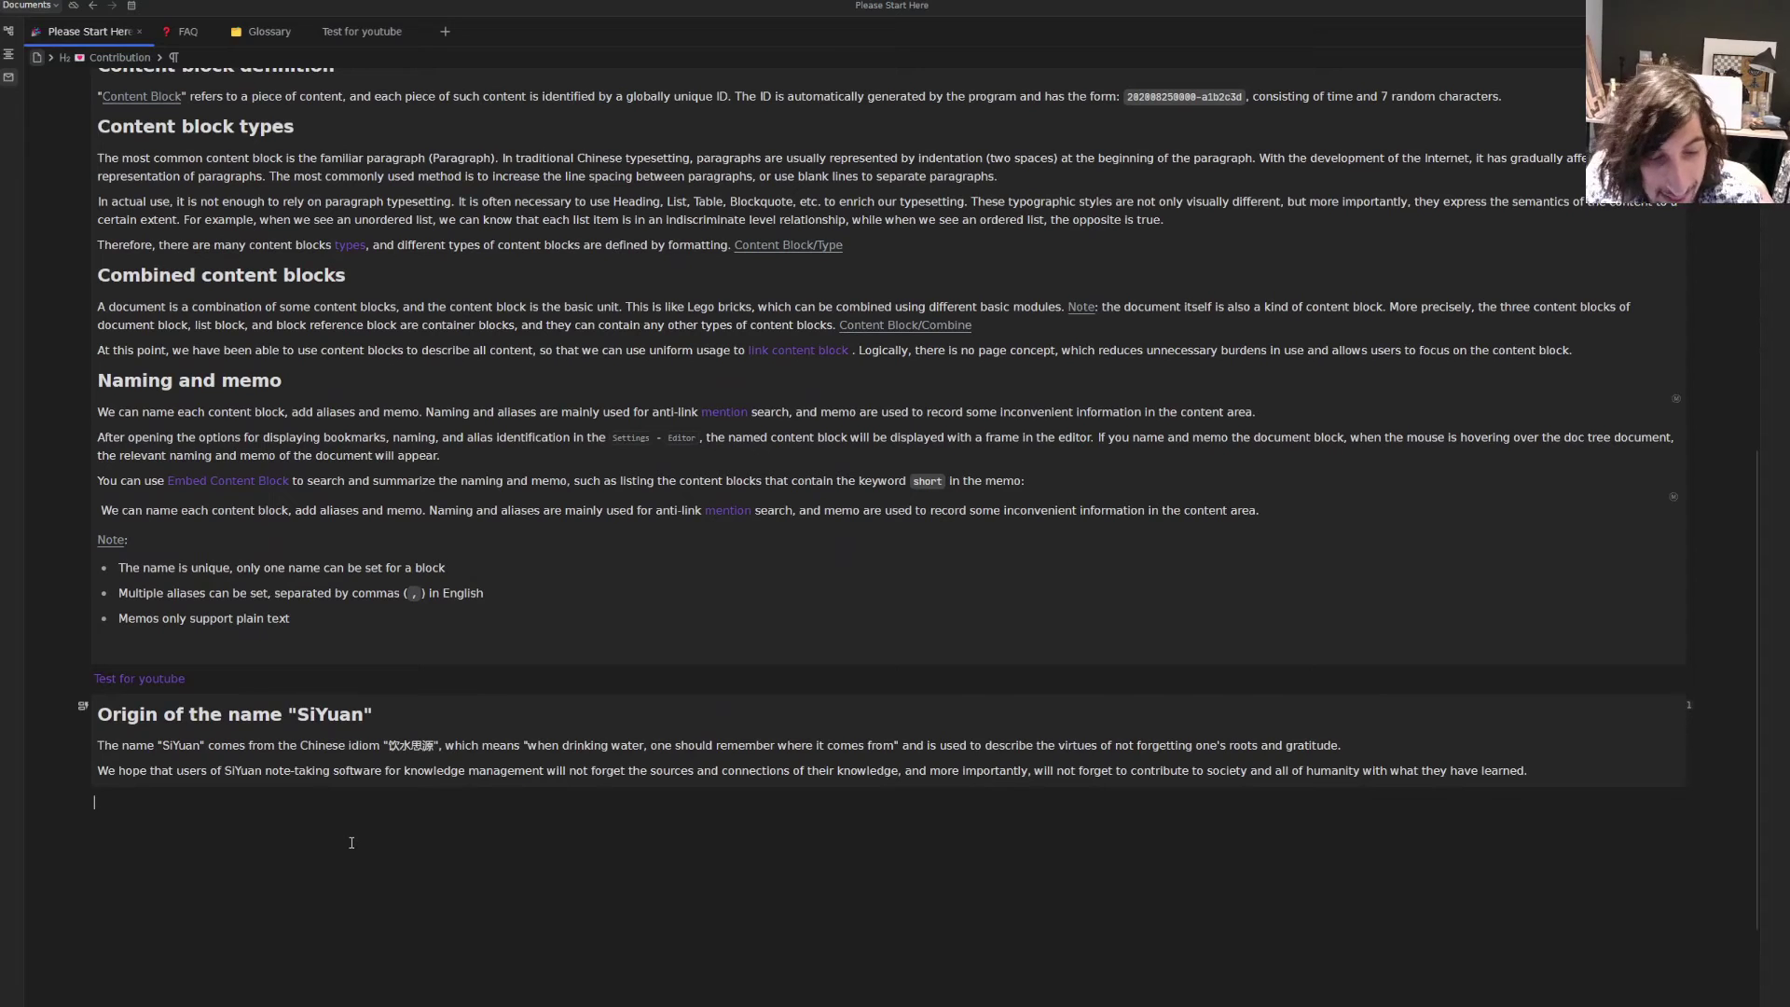
pyautogui.write('/')
pyautogui.press('Down')
pyautogui.press('Down')
pyautogui.press('Down')
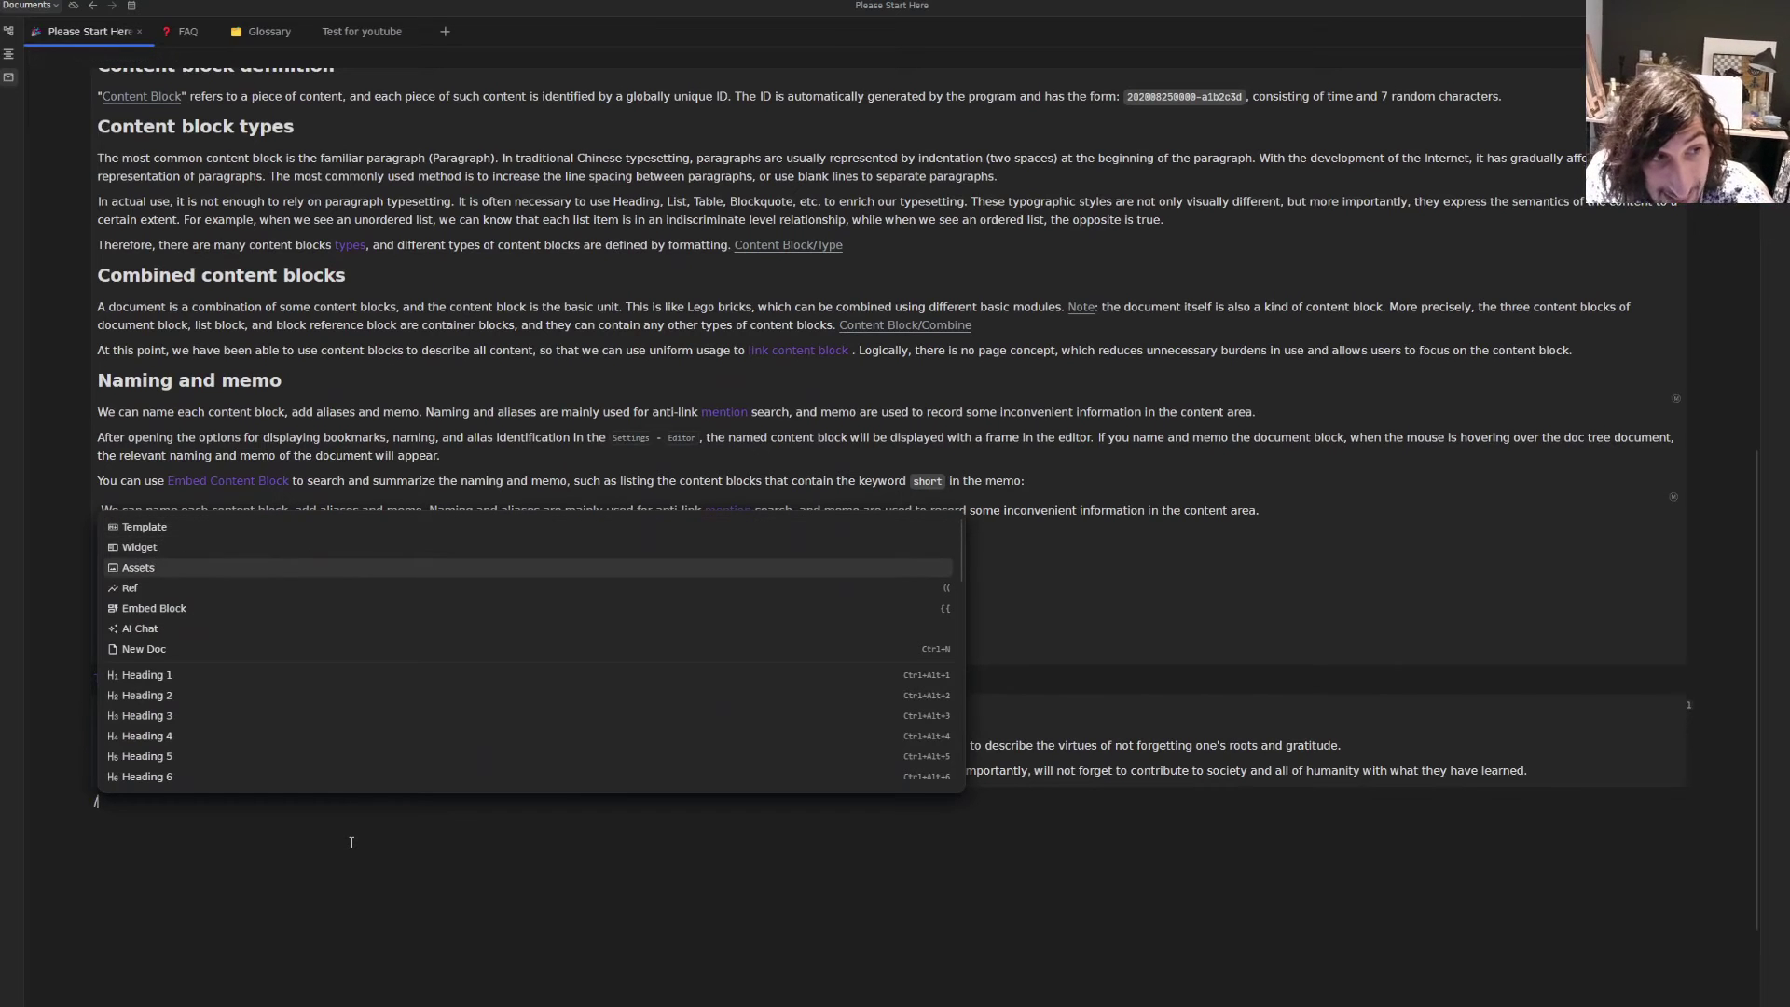
pyautogui.press('Down')
pyautogui.press('Down')
pyautogui.press('Down')
pyautogui.press('Down')
pyautogui.press('Down')
pyautogui.press('Down')
pyautogui.press('Down')
pyautogui.press('Down')
pyautogui.press('Down')
pyautogui.press('Down')
pyautogui.press('Down')
pyautogui.press('Down')
pyautogui.press('Down')
pyautogui.press('Down')
pyautogui.press('Down')
pyautogui.press('Down')
pyautogui.press('Down')
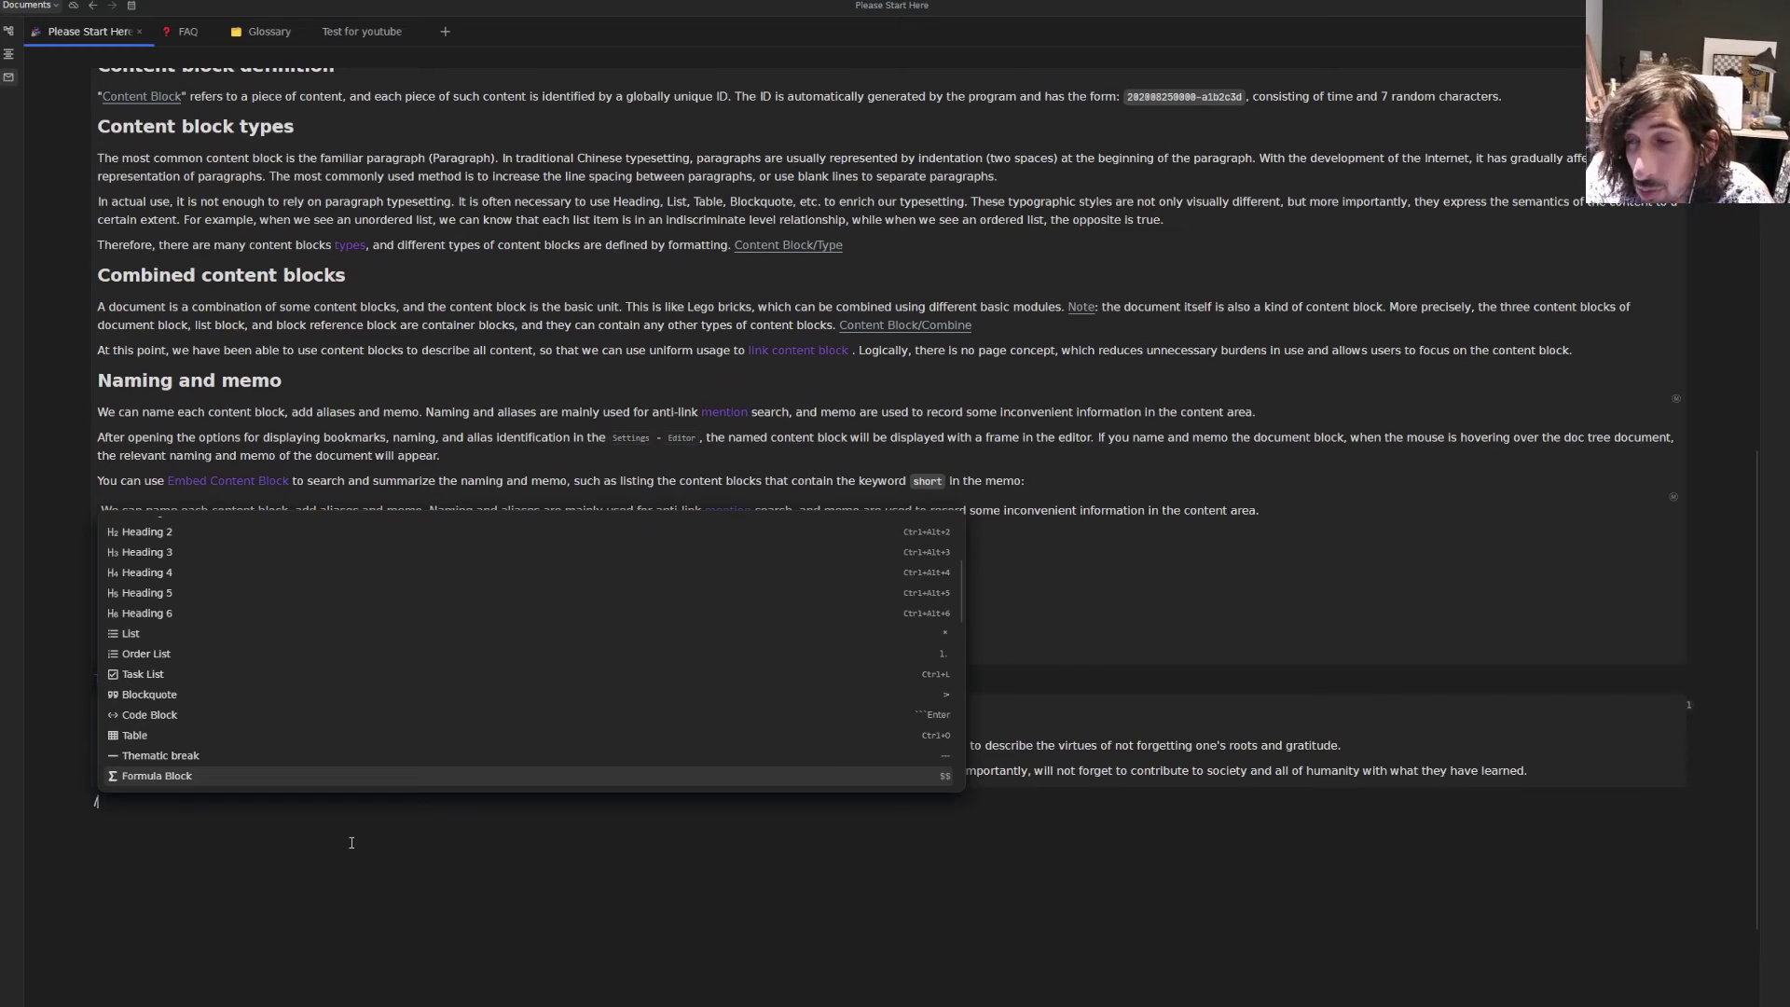
pyautogui.write('dat')
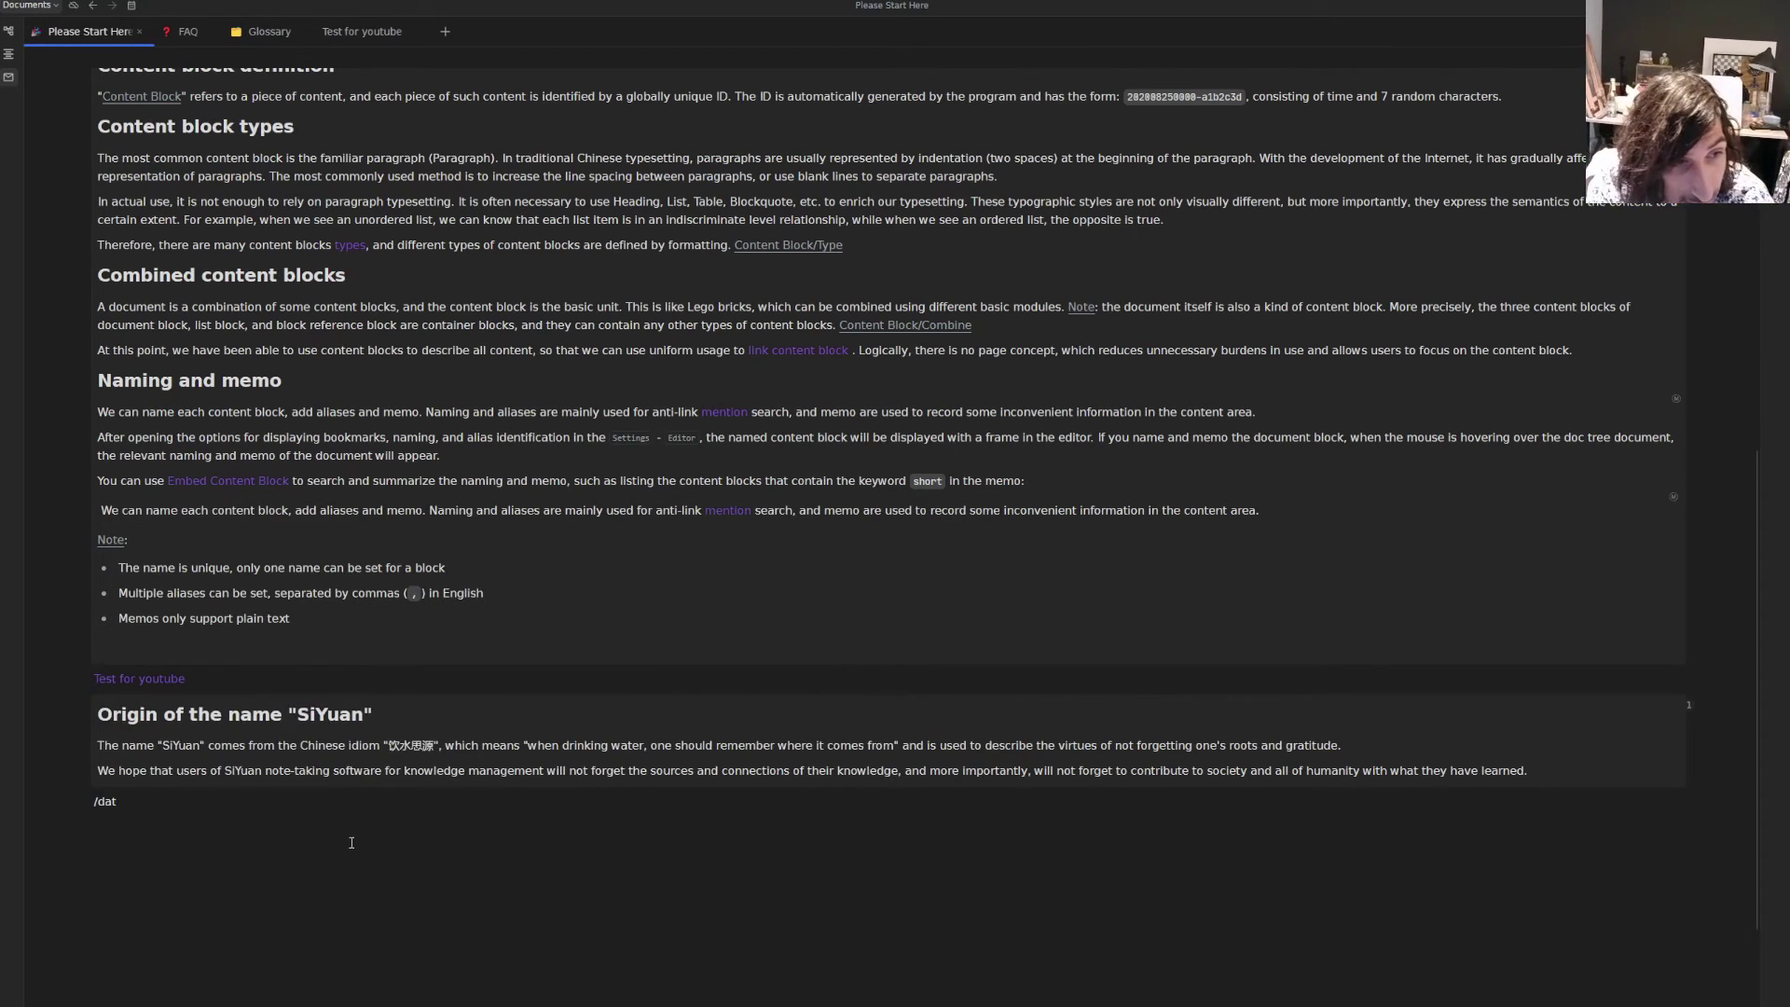
pyautogui.press('BackSpace')
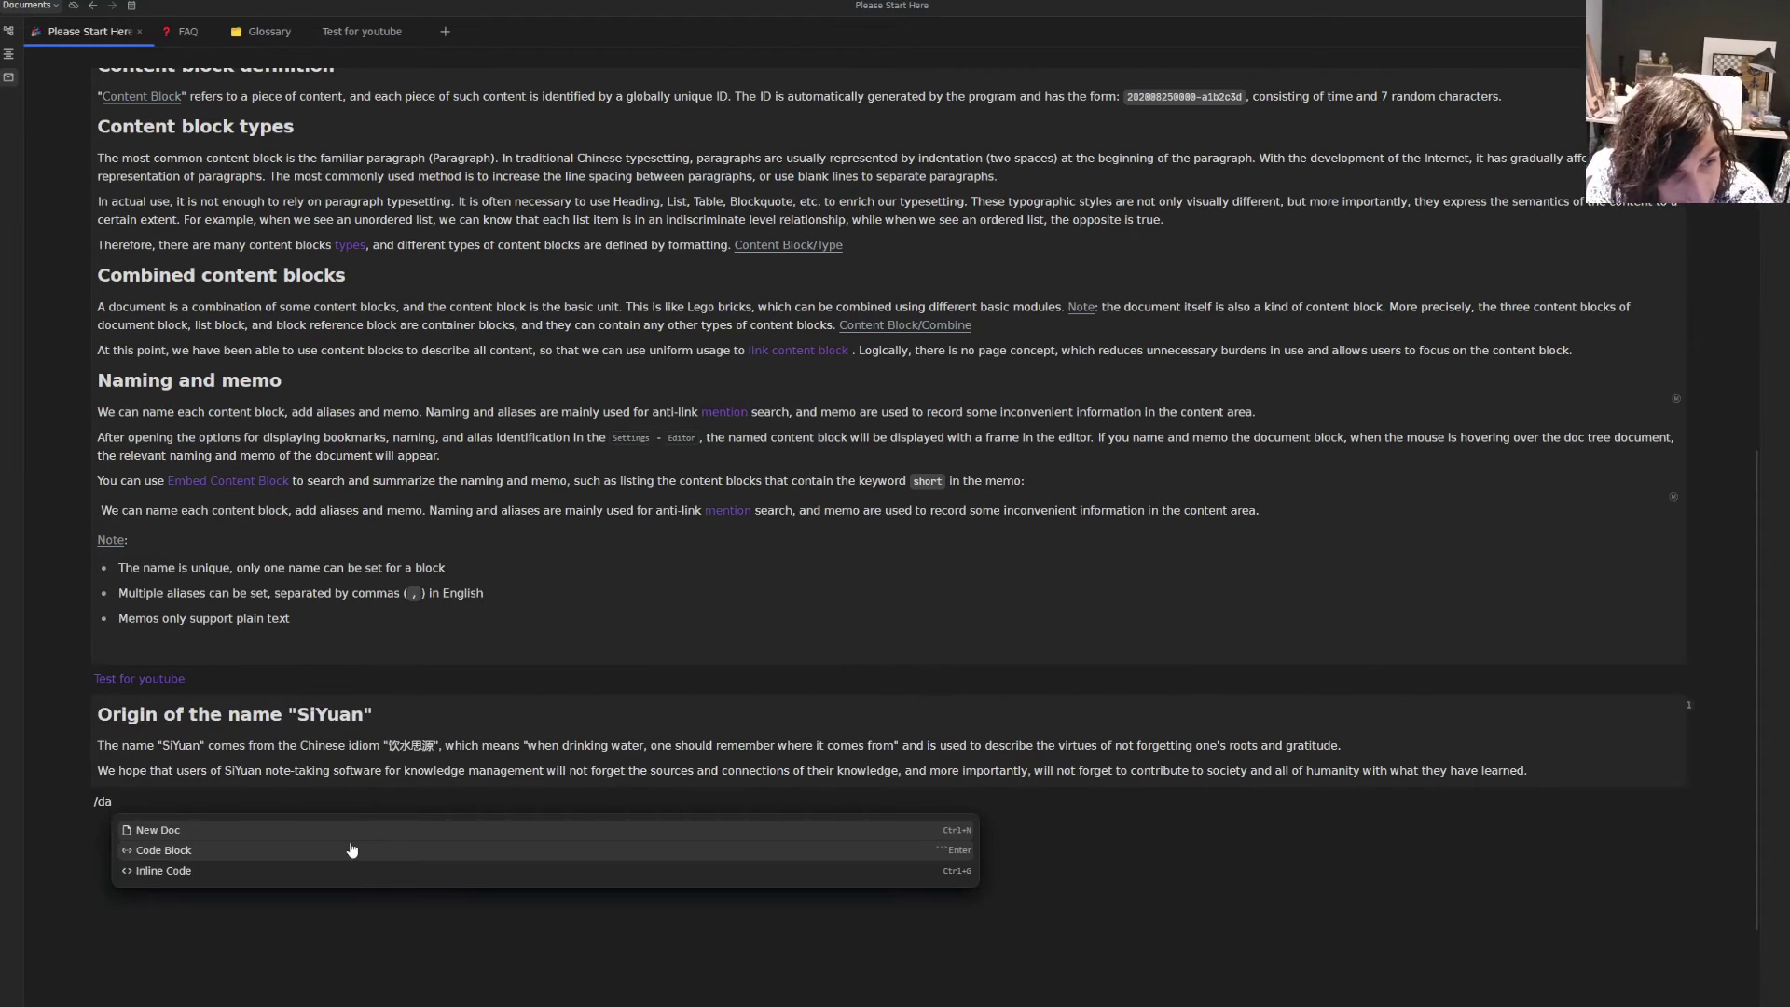
pyautogui.press('BackSpace')
pyautogui.scroll(-5, 560, 718)
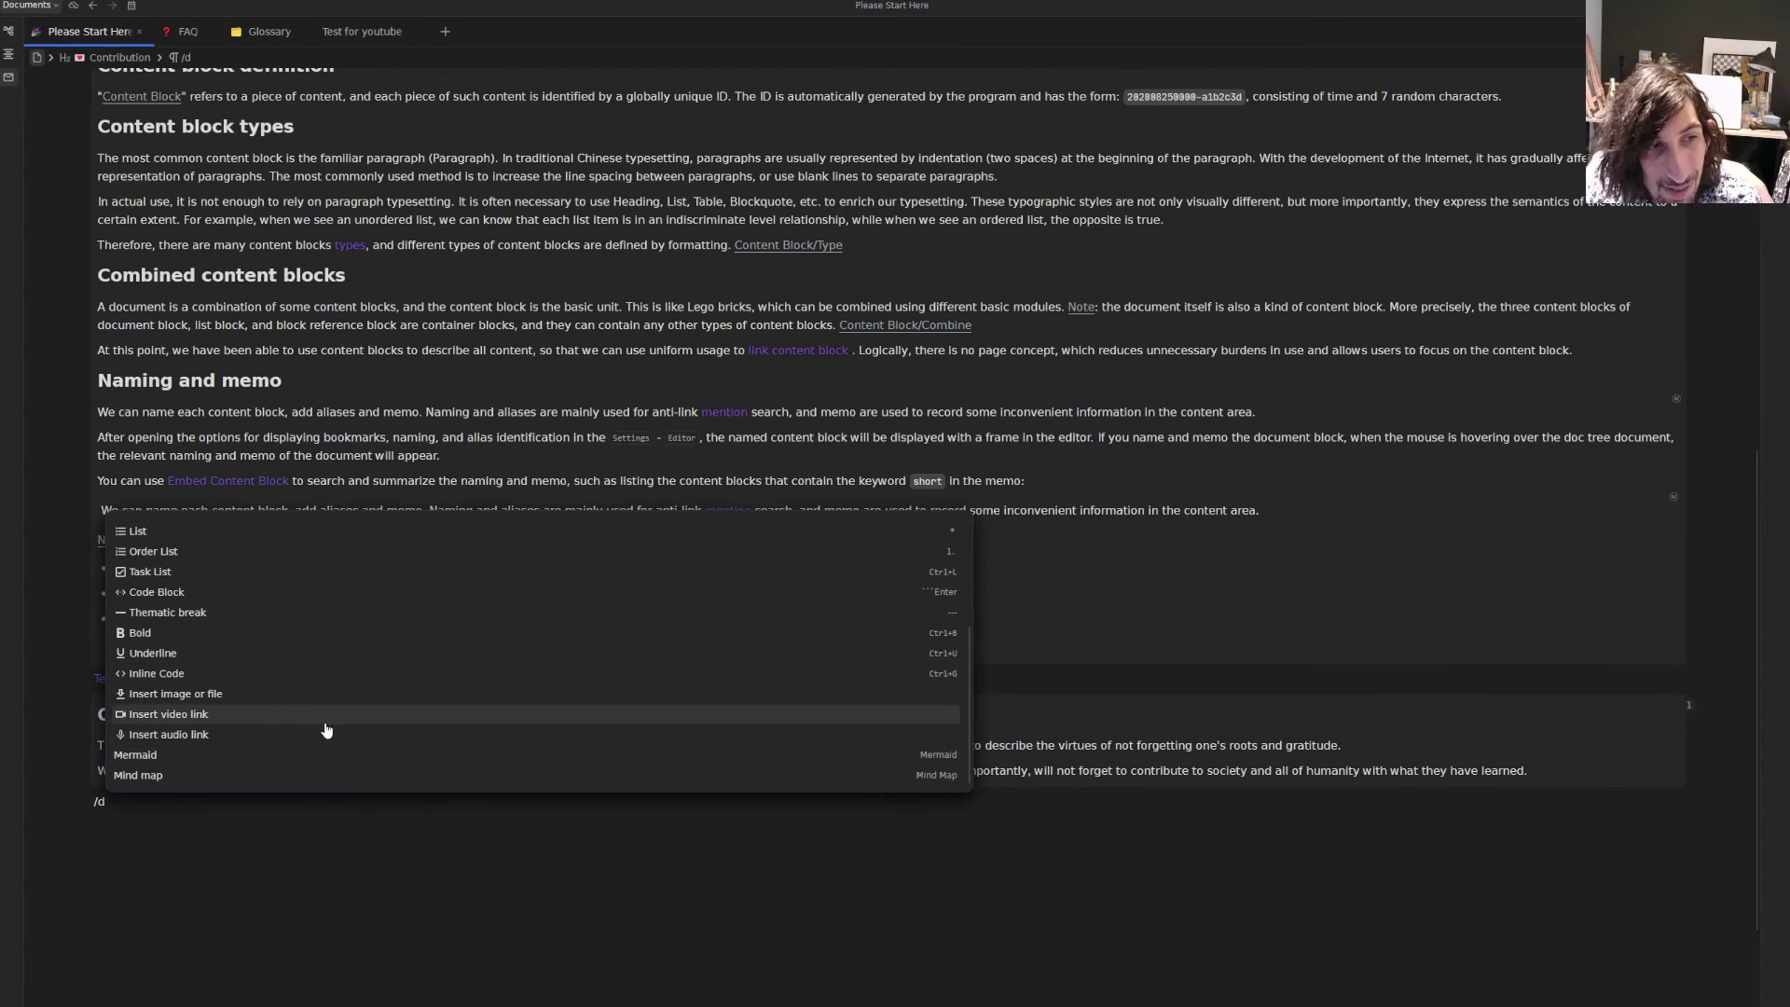
pyautogui.click(140, 775)
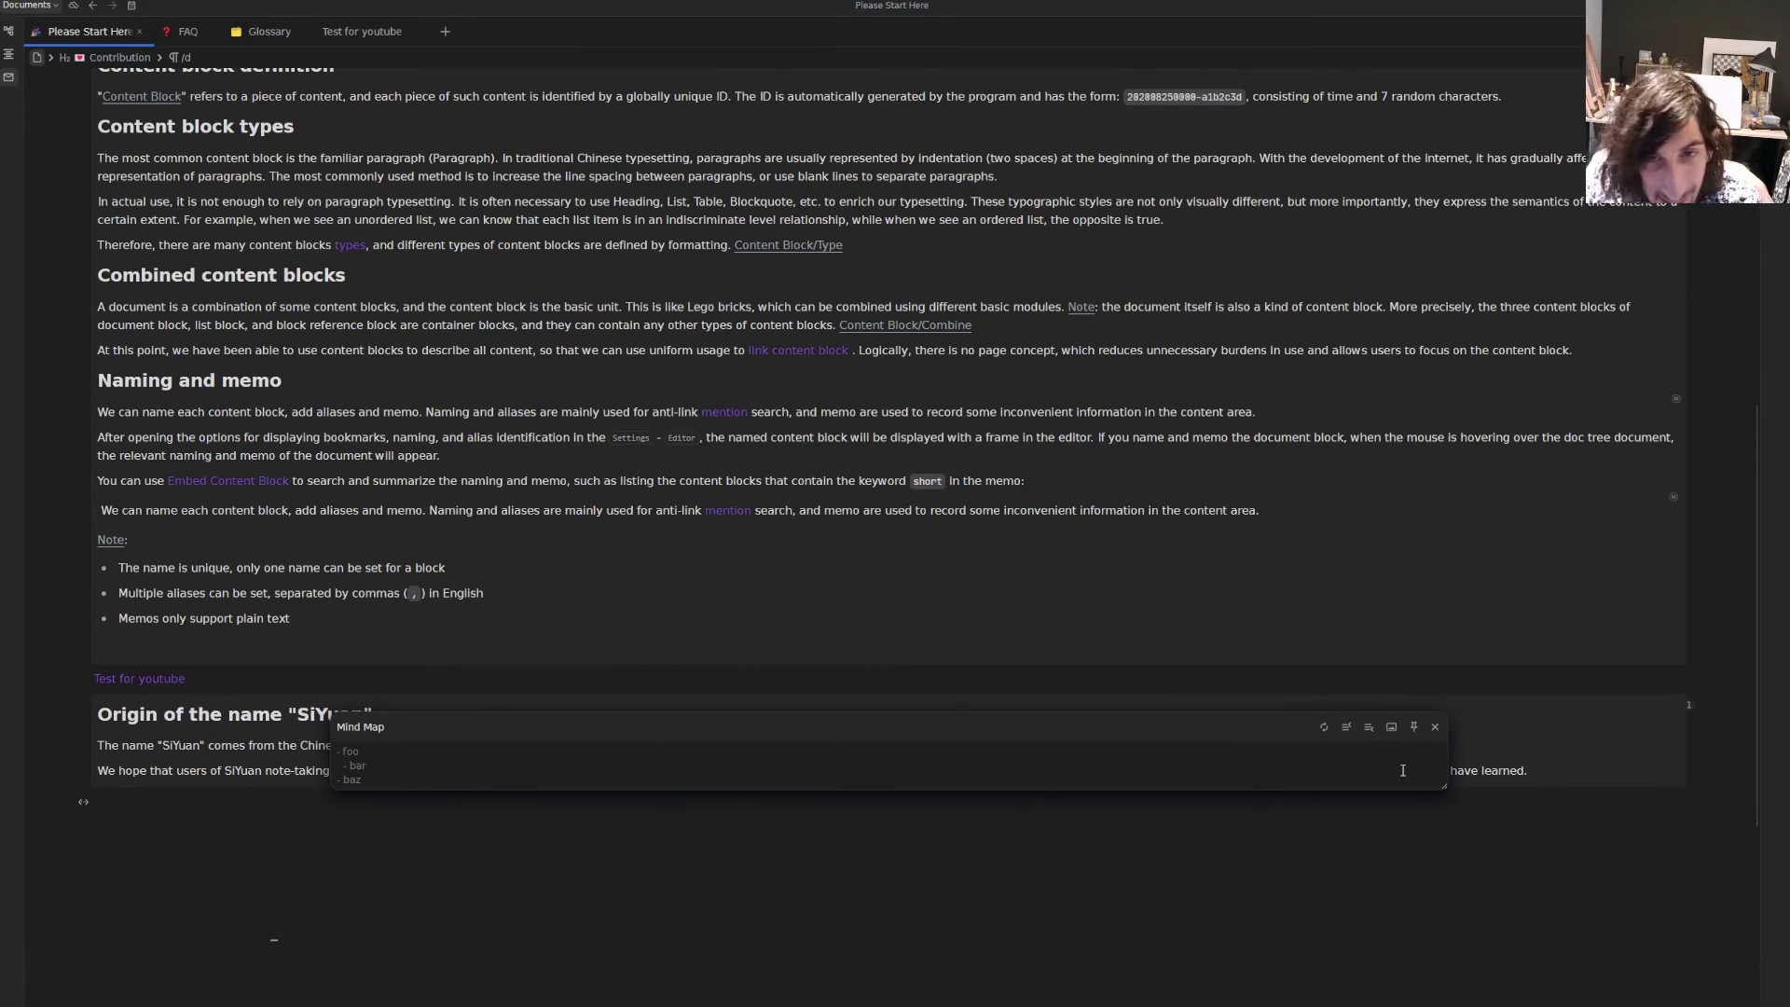
pyautogui.click(1435, 726)
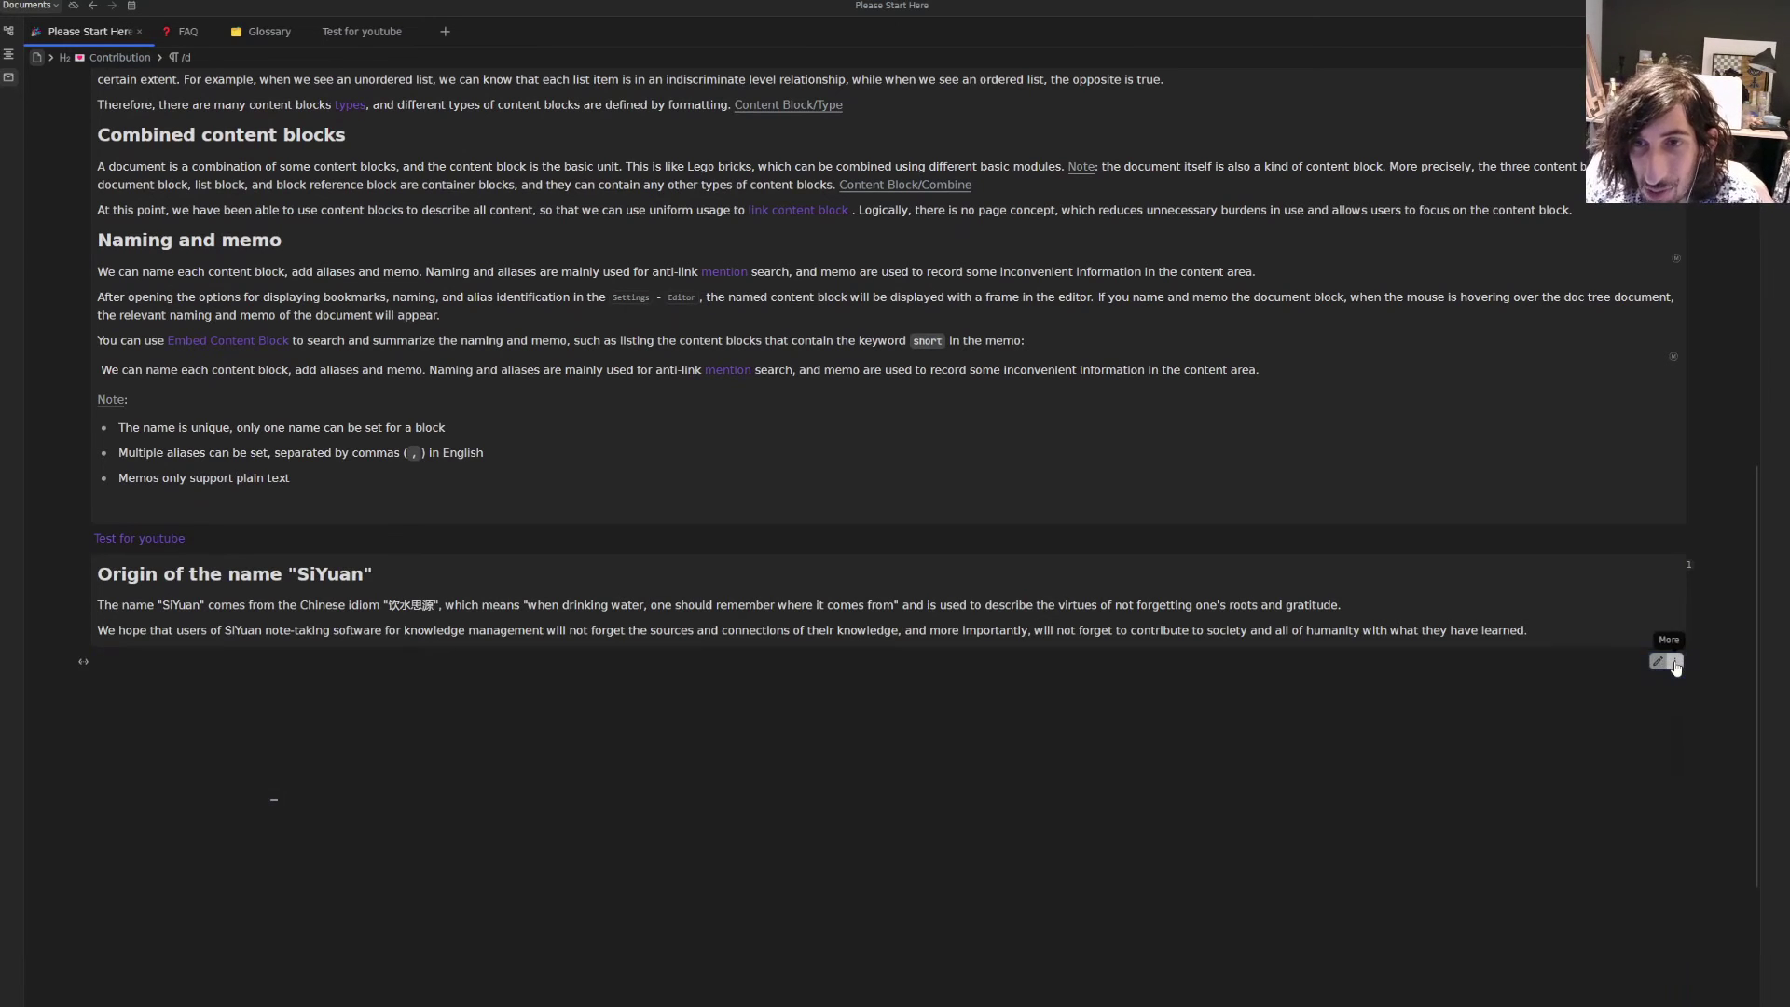
# - Browse the Width and Layout options in the mind-map block's ⋮ menu
pyautogui.click(1675, 661)
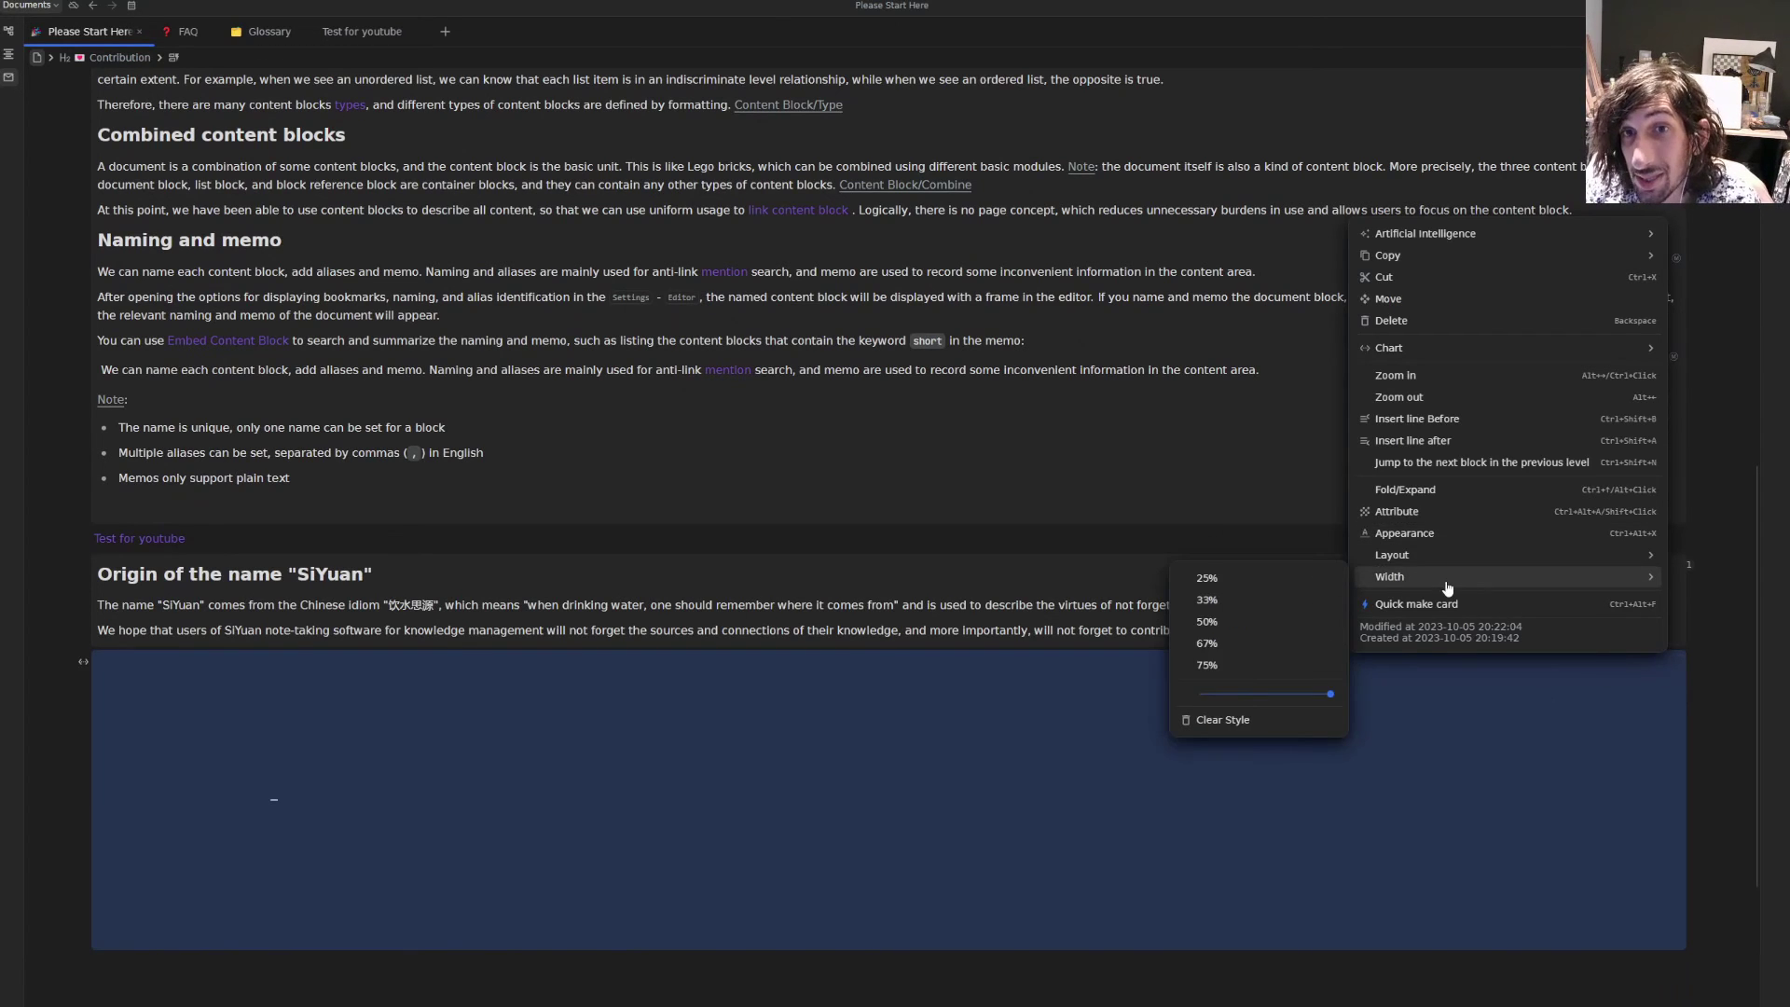
pyautogui.moveTo(1421, 557)
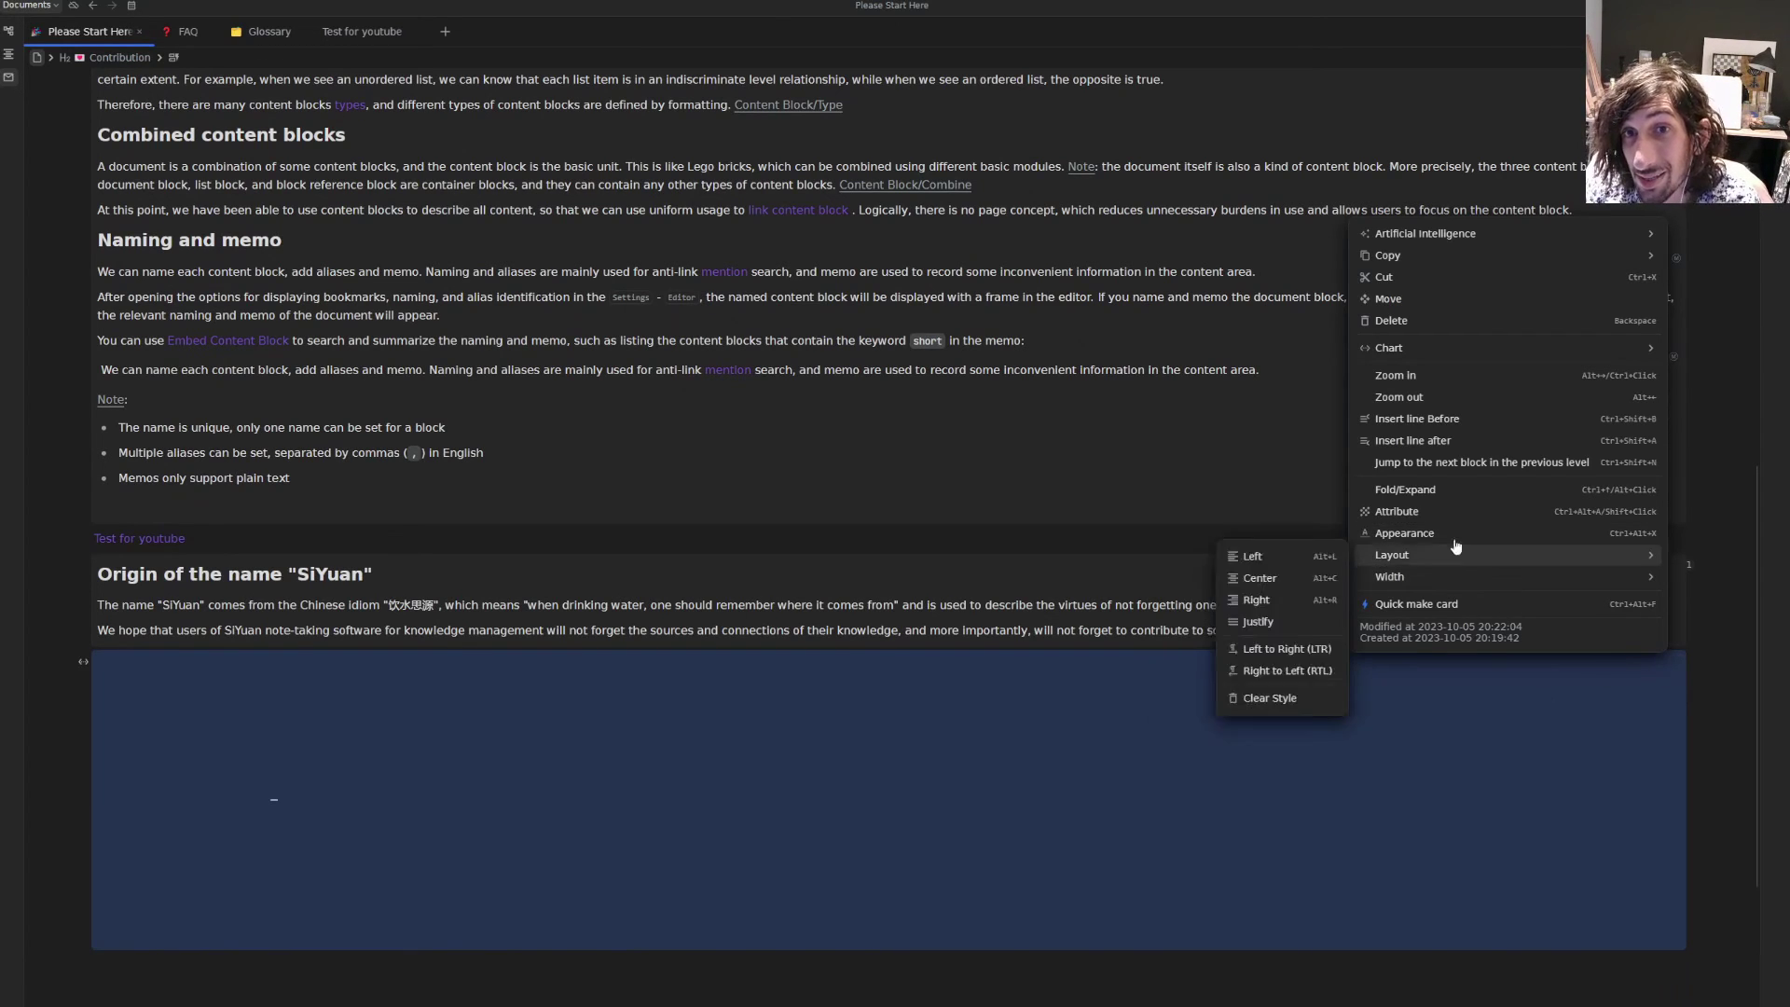
pyautogui.click(1417, 603)
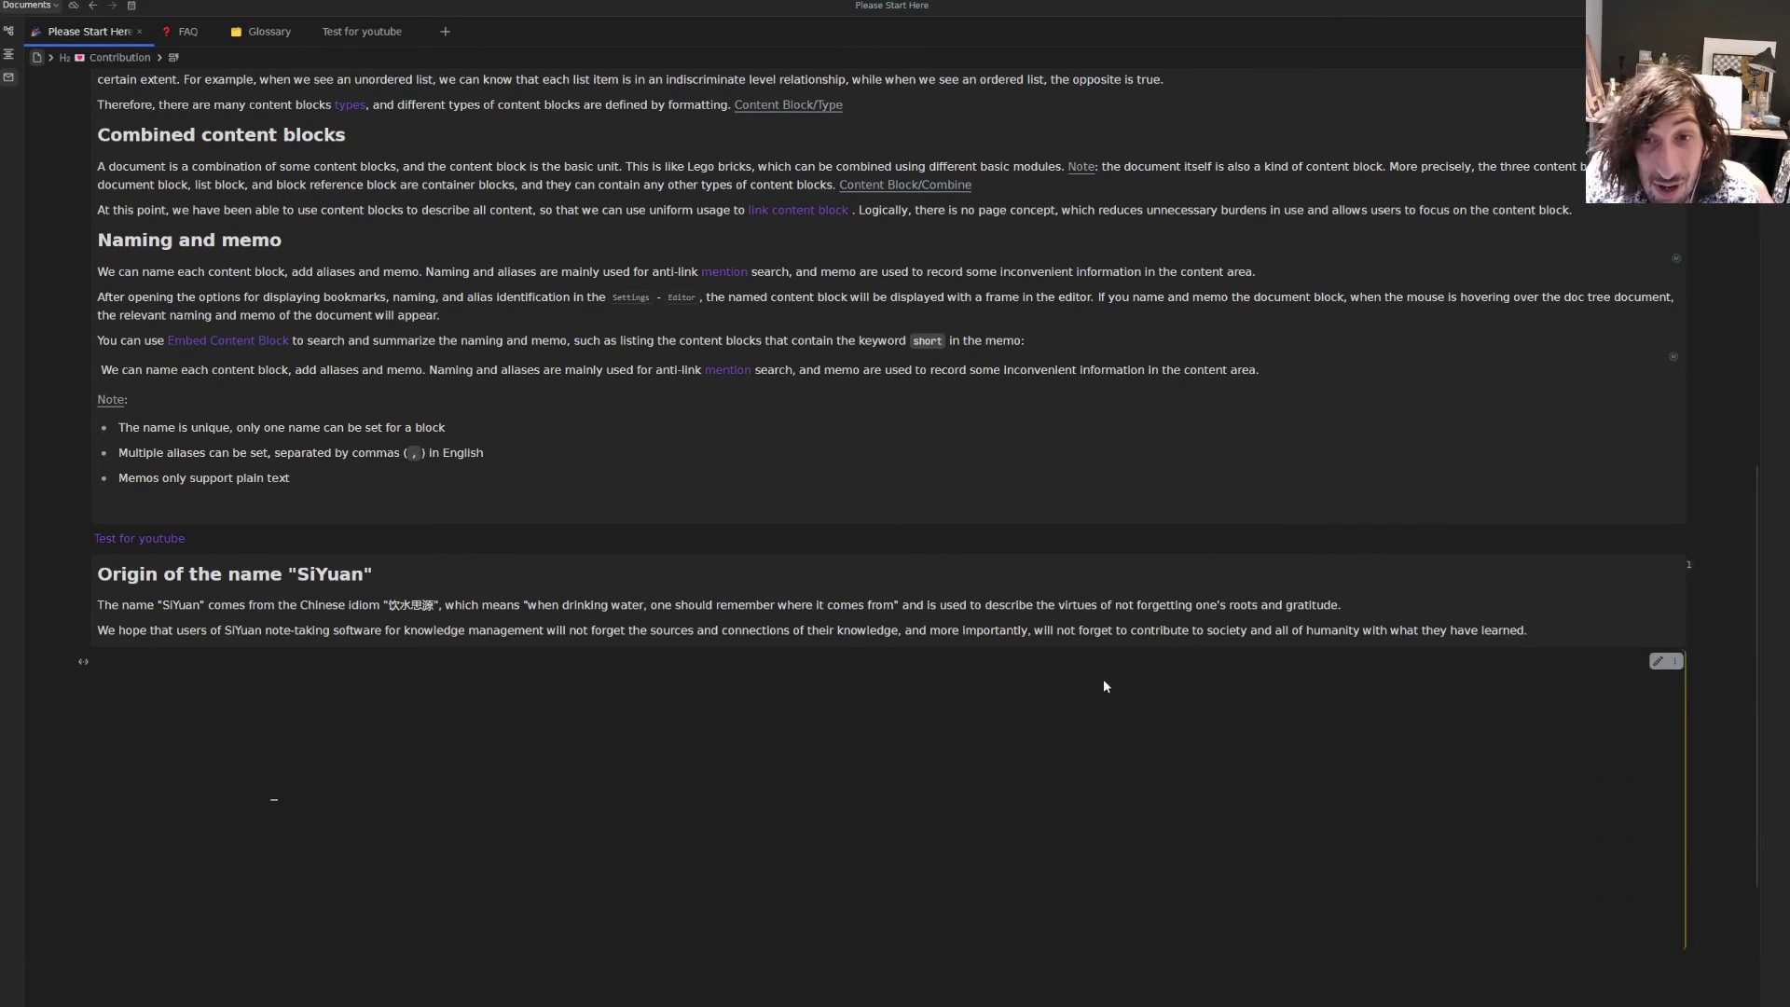
# - Delete the empty mind-map block through its ⋮ menu
pyautogui.click(1676, 661)
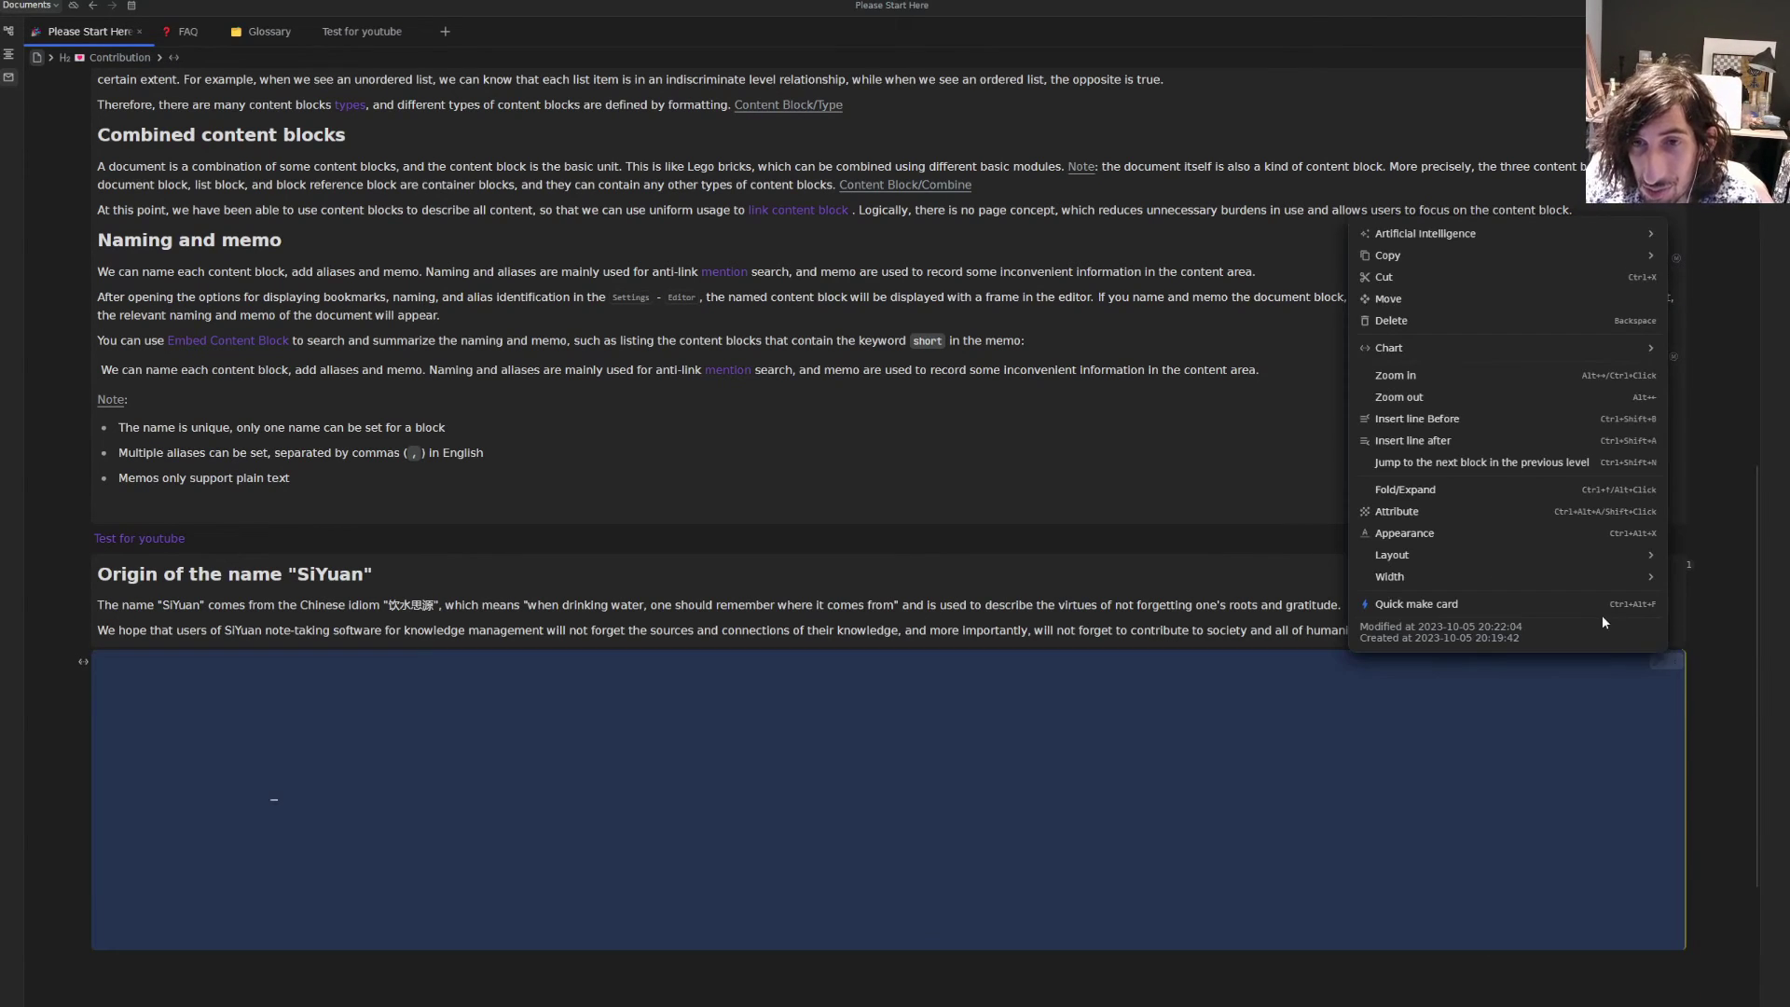
pyautogui.click(1399, 321)
pyautogui.scroll(3, 1235, 607)
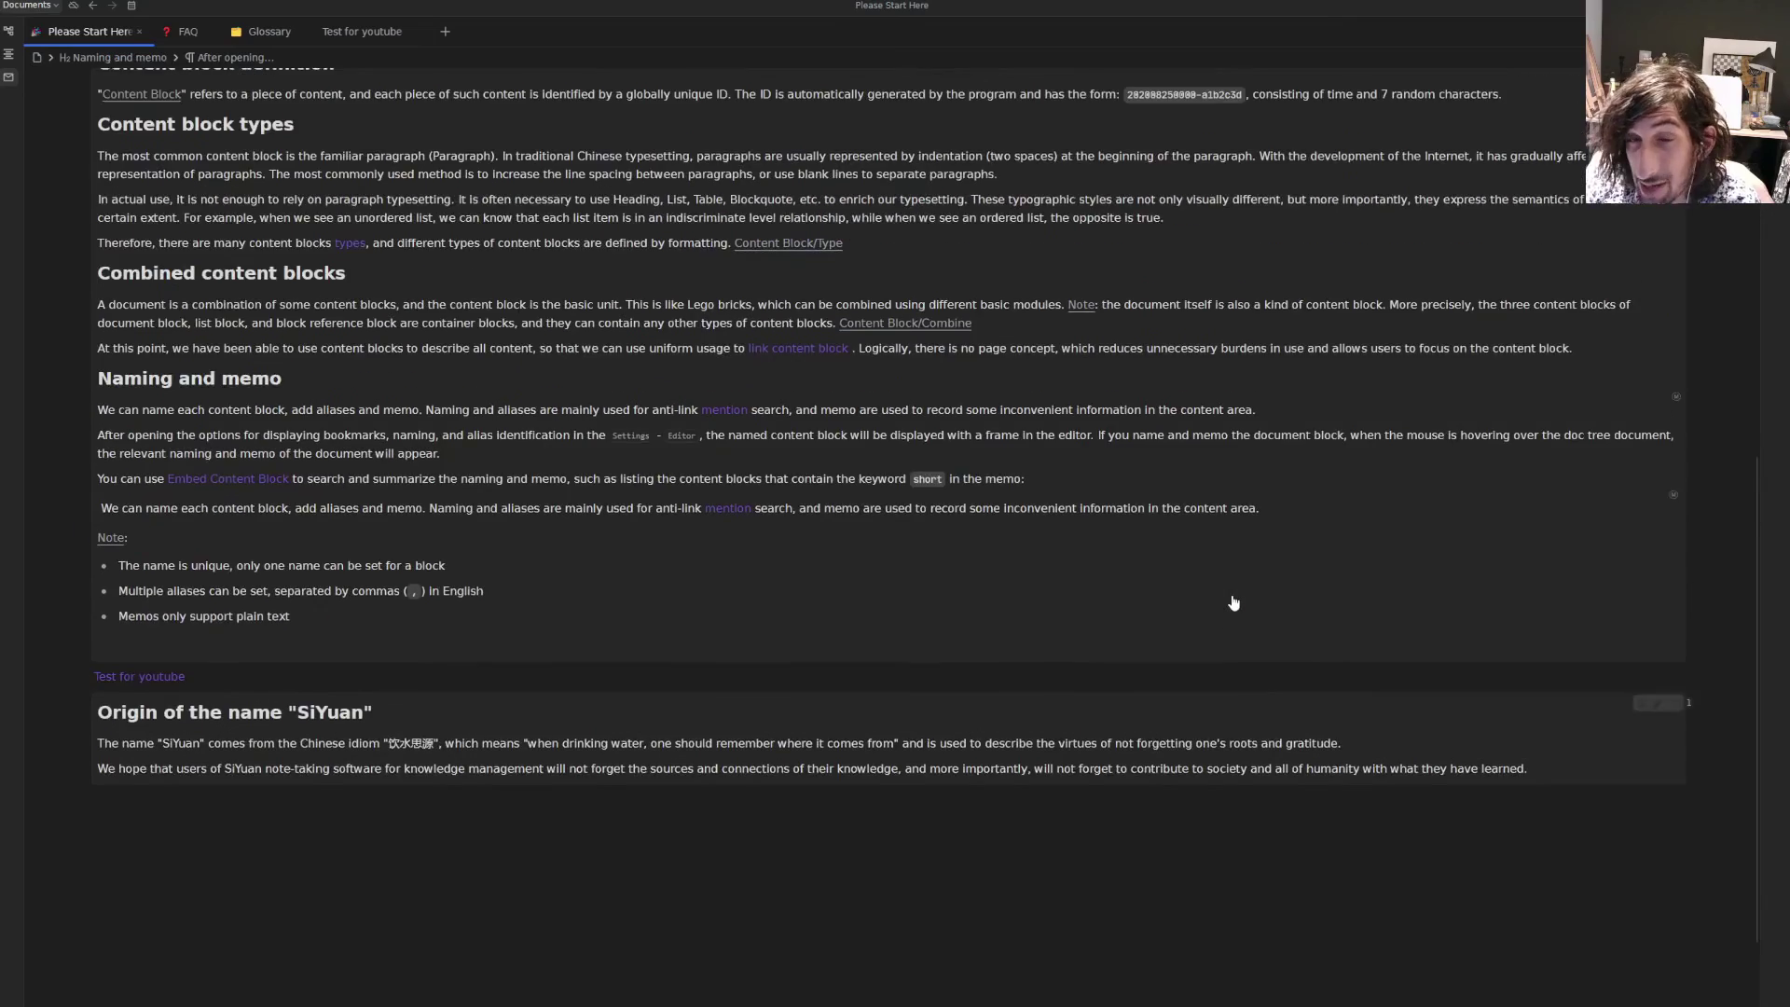
pyautogui.scroll(3, 1235, 603)
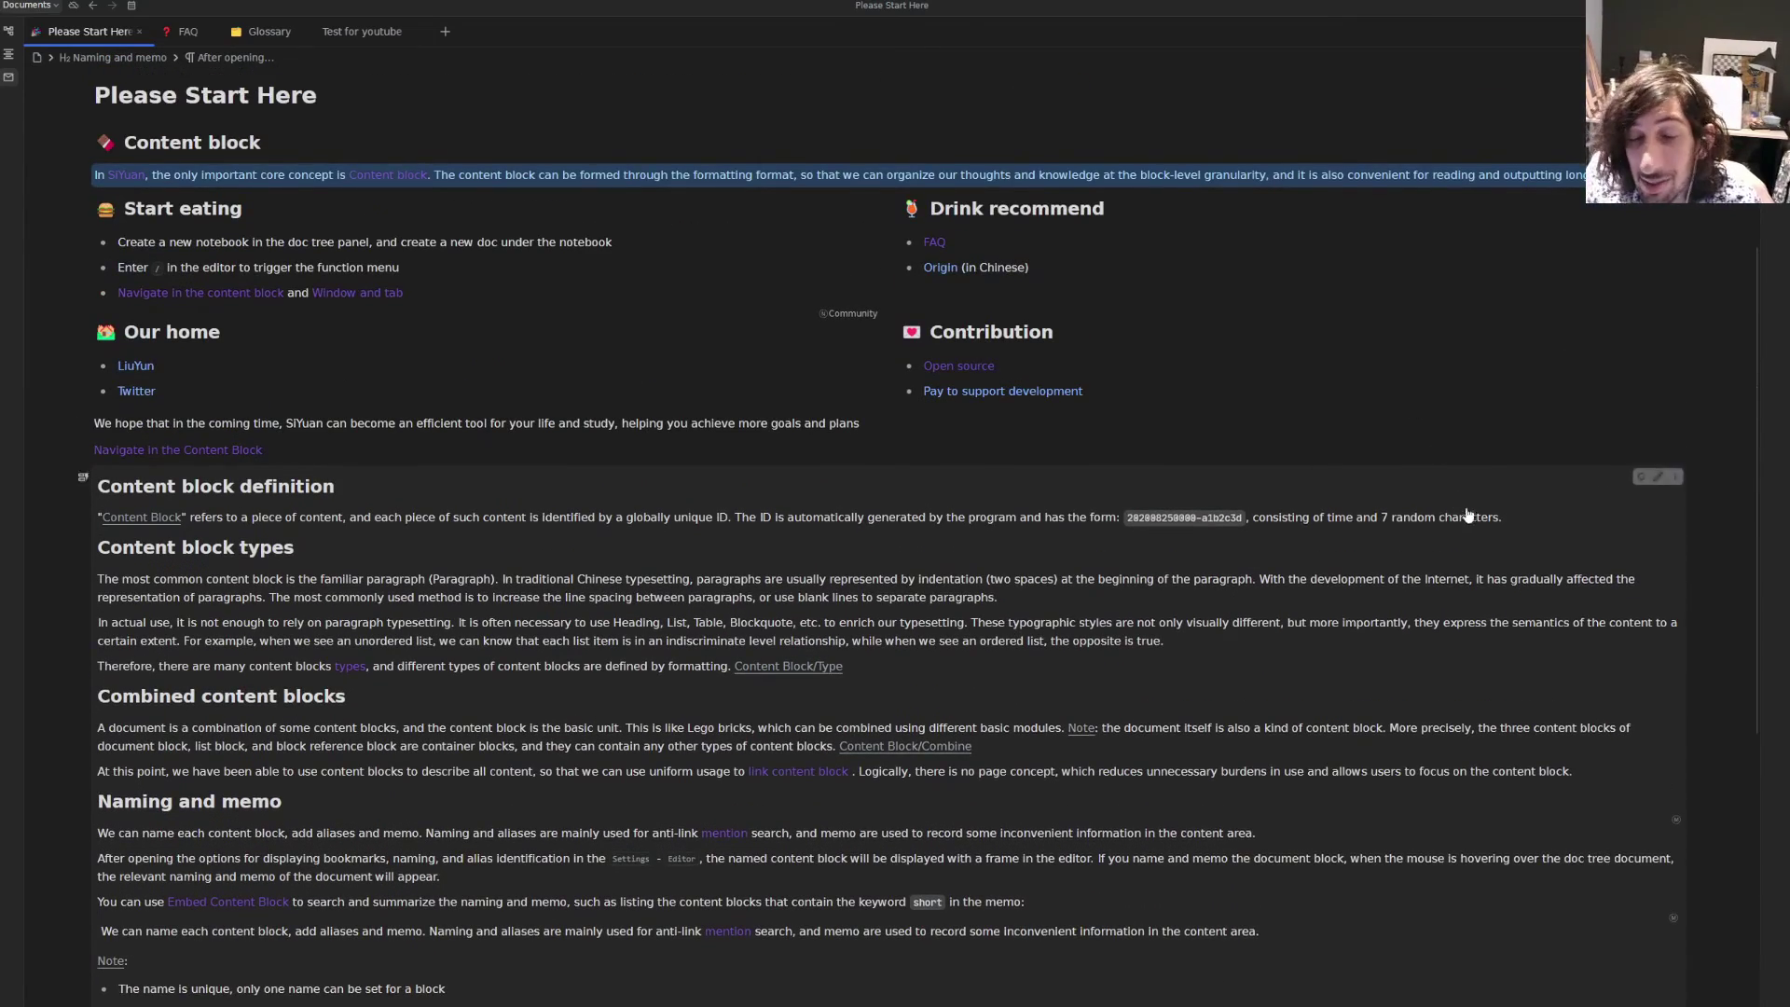
# - Zoom into the naming display paragraph, then widen the view to the Naming and memo heading
pyautogui.scroll(3, 1476, 546)
pyautogui.scroll(2, 1217, 489)
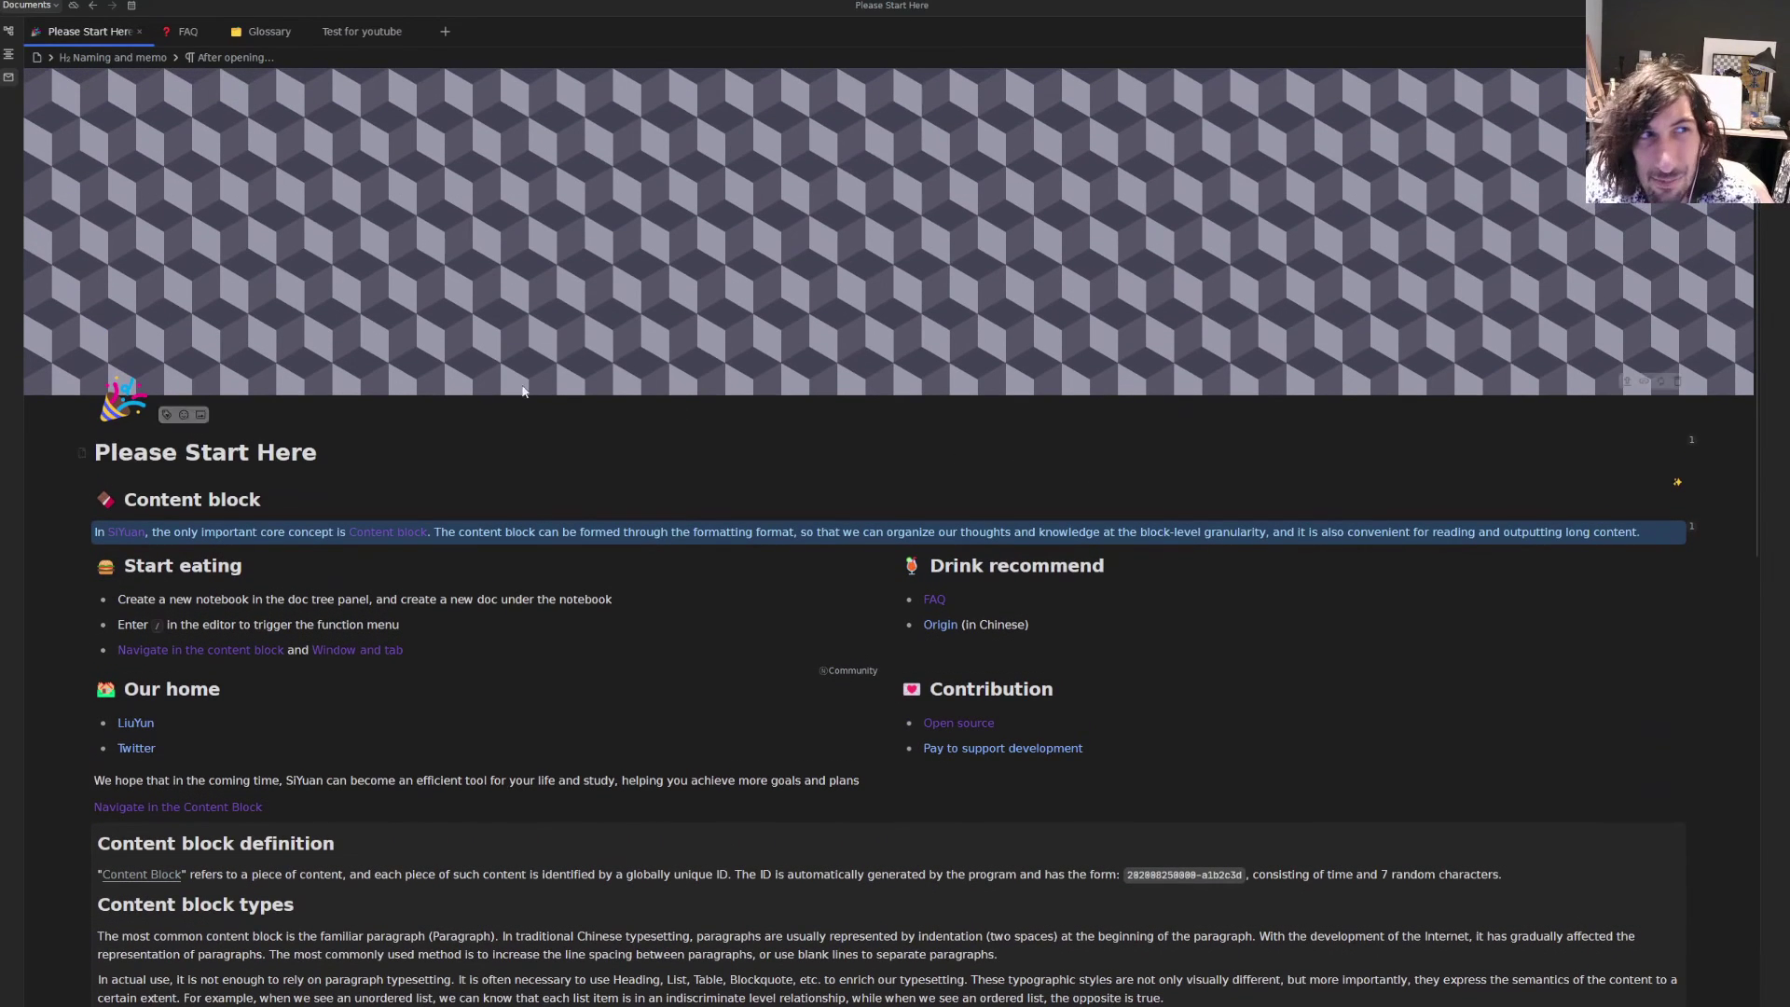
pyautogui.click(210, 59)
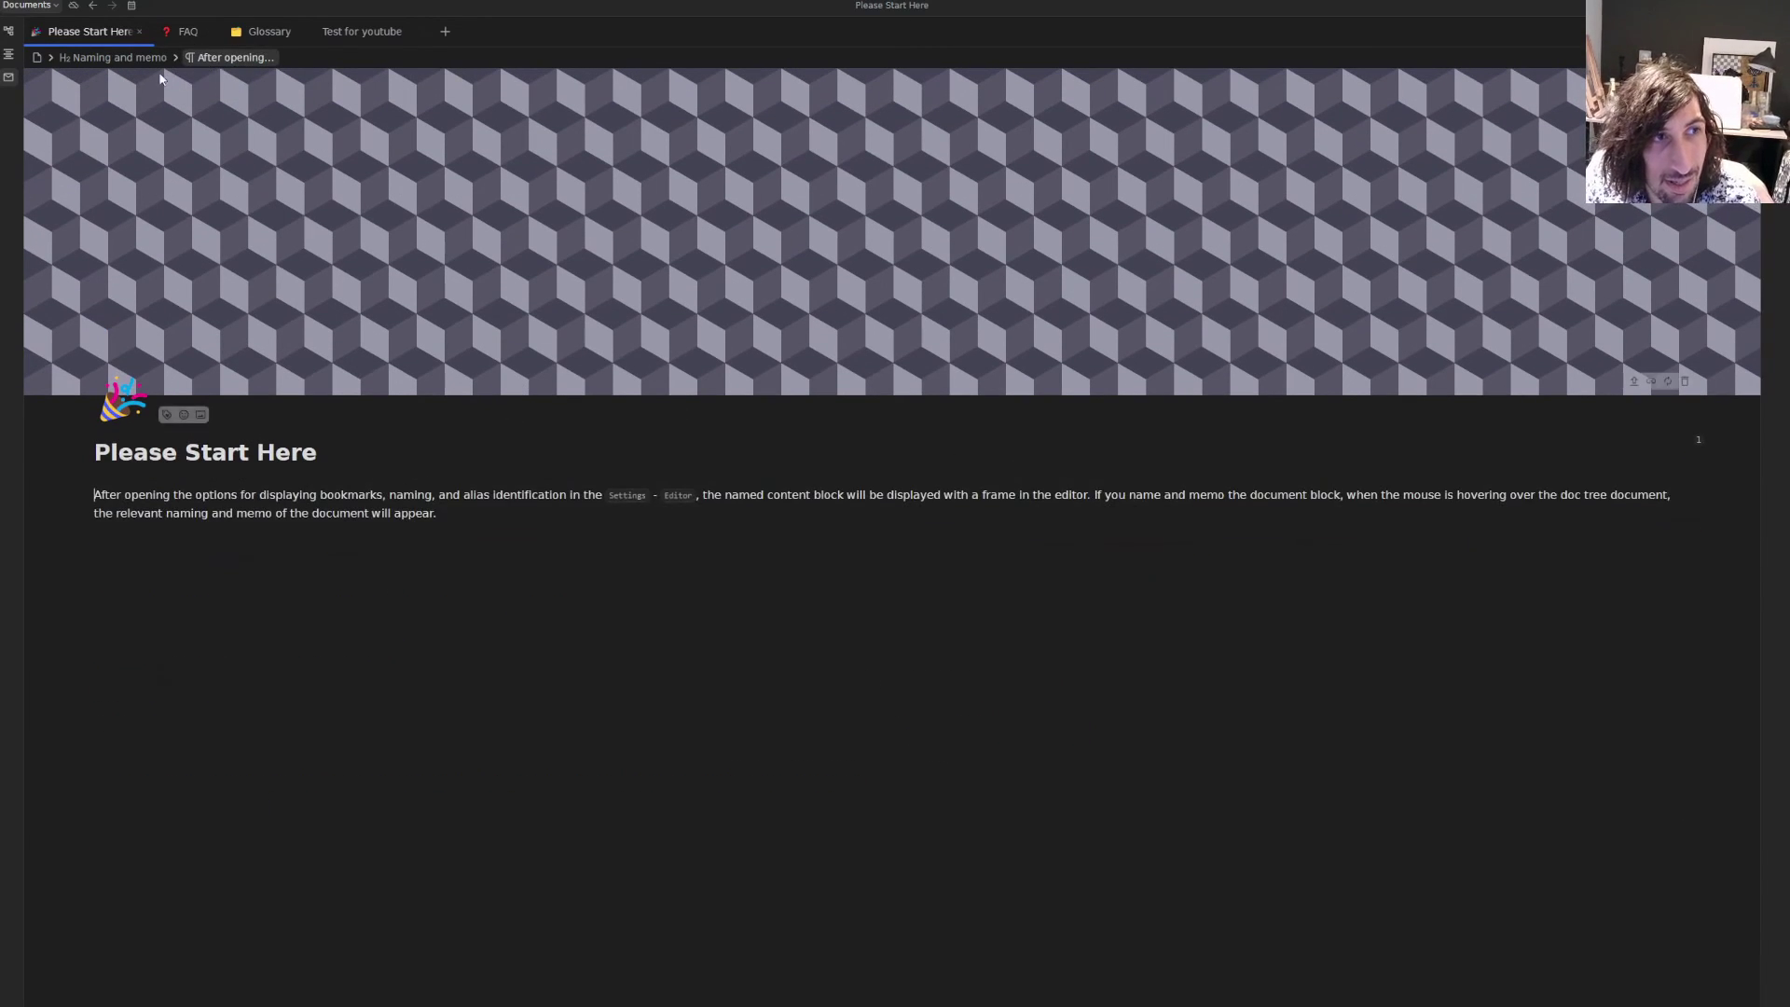
pyautogui.click(114, 57)
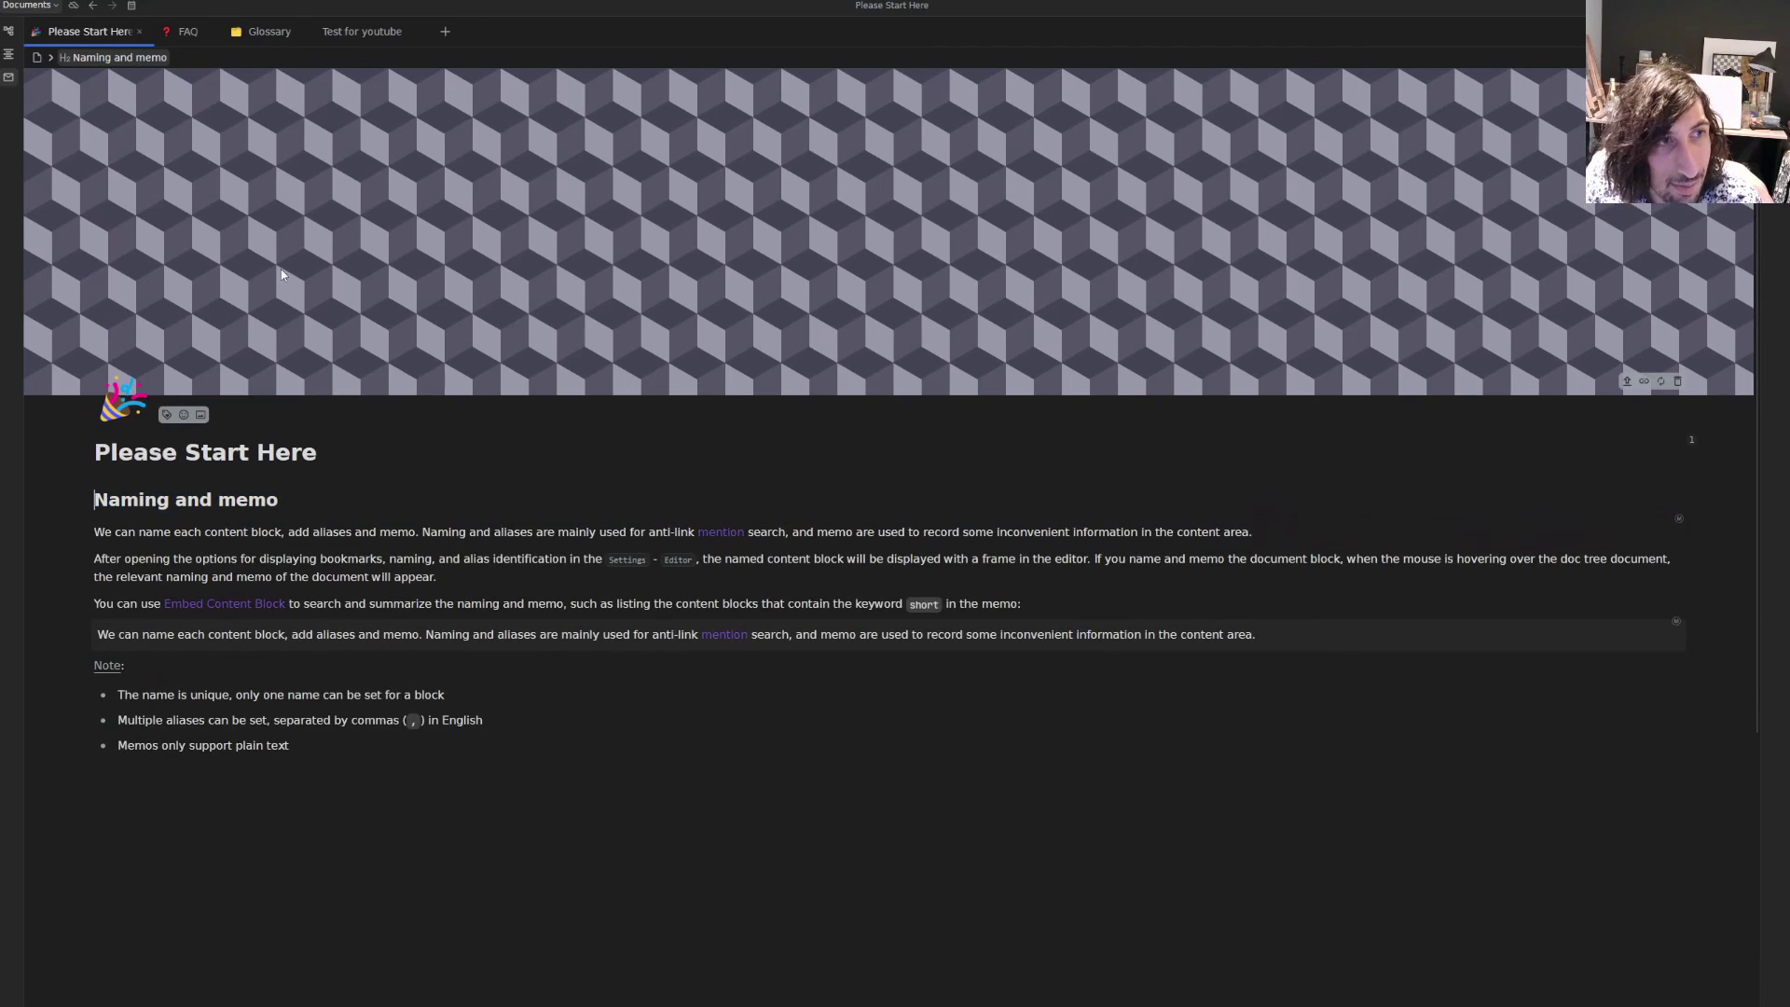